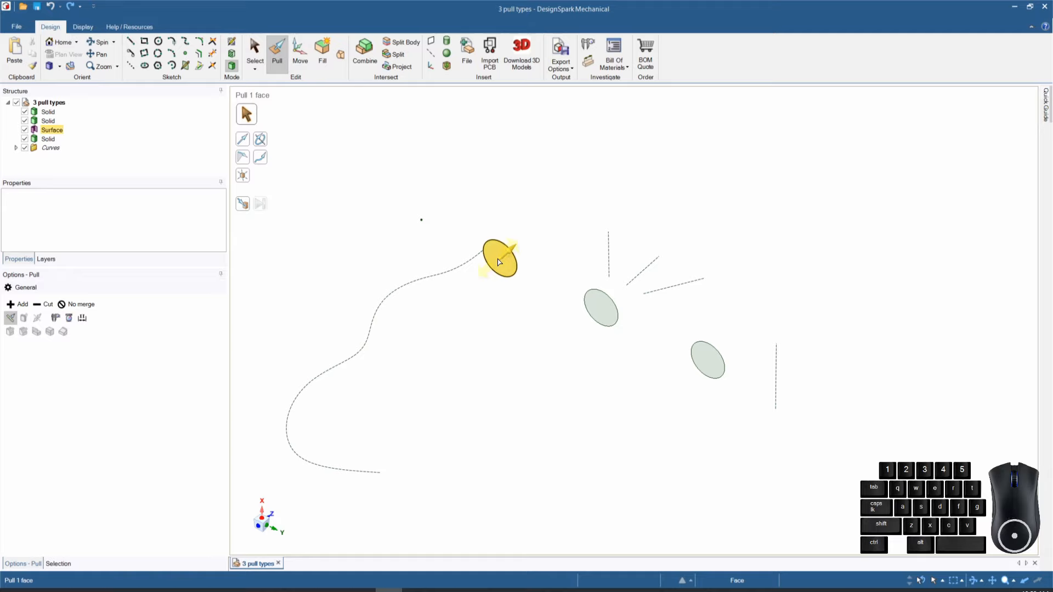
Step: Try pulling the circular face at the spline's end about 0.18 in away from the spline and undo it
{"action": "left_click", "coordinate": [498, 261]}
{"action": "left_click_drag", "start_coordinate": [506, 260], "coordinate": [505, 254]}
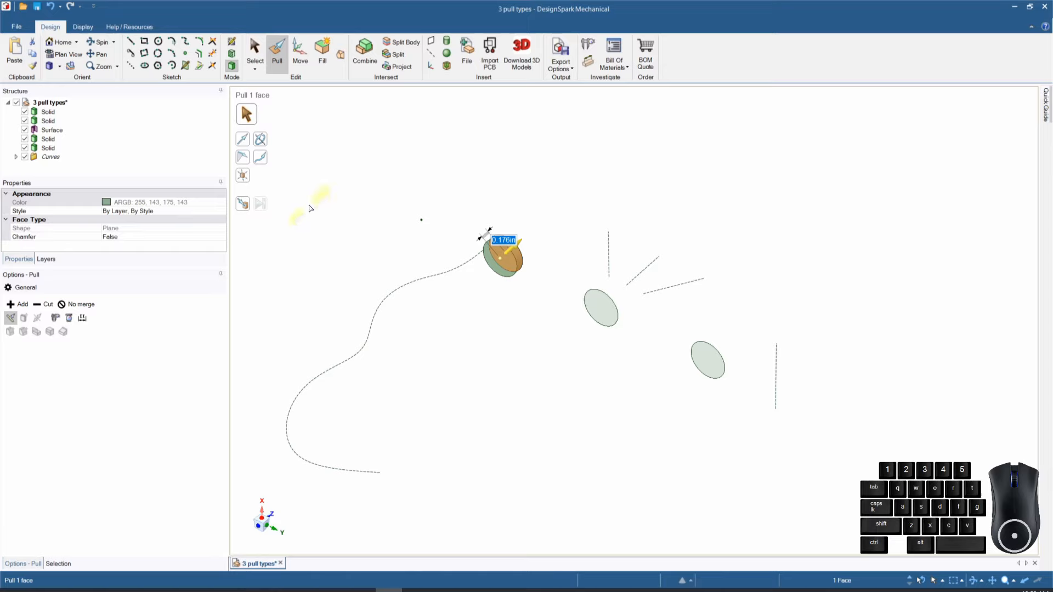
{"action": "key", "text": "ctrl+z"}
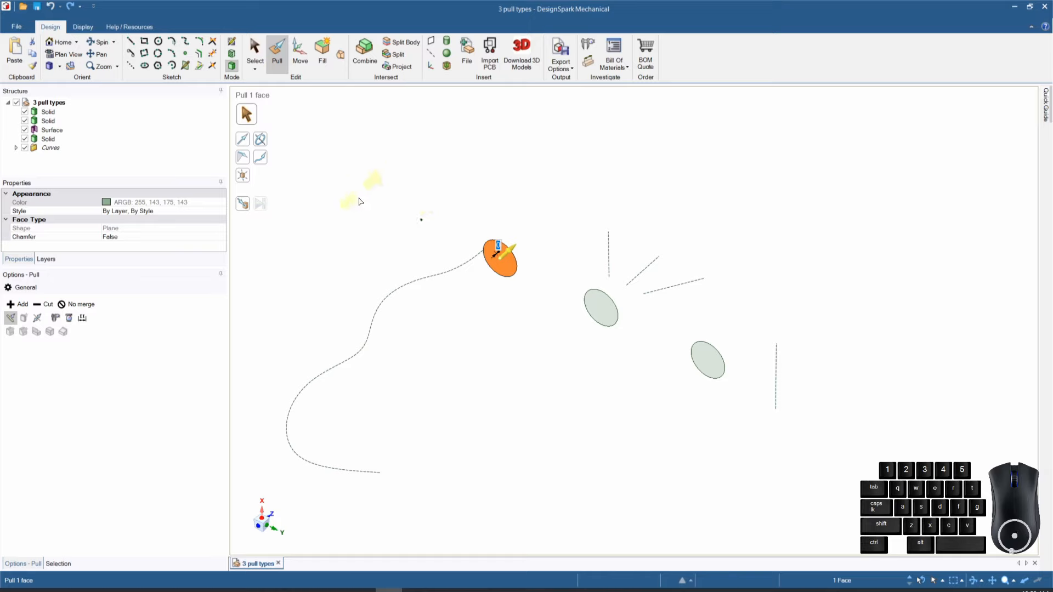
{"action": "left_click", "coordinate": [300, 284]}
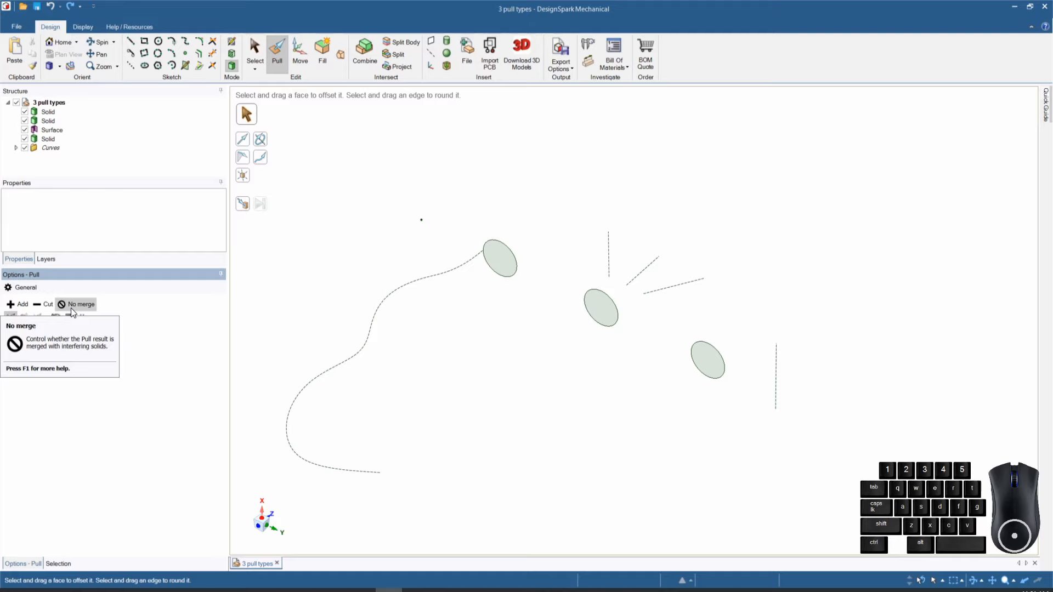
Step: Try pulling the circular face about 0.37 in in the opposite direction, toward the spline, and undo it
{"action": "left_click", "coordinate": [509, 270]}
{"action": "left_click", "coordinate": [509, 270]}
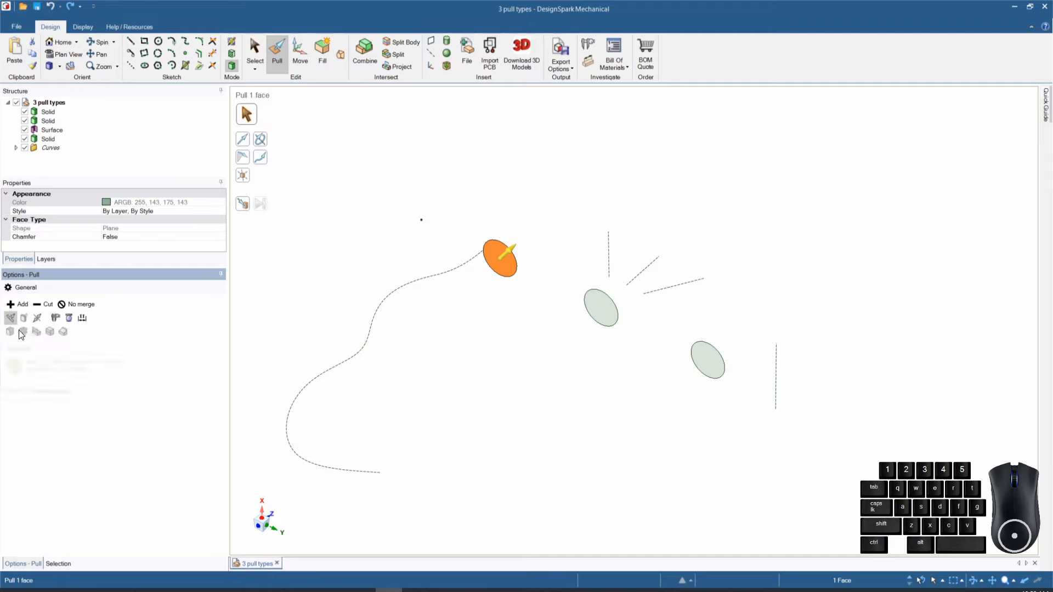
{"action": "left_click_drag", "start_coordinate": [489, 281], "coordinate": [494, 277]}
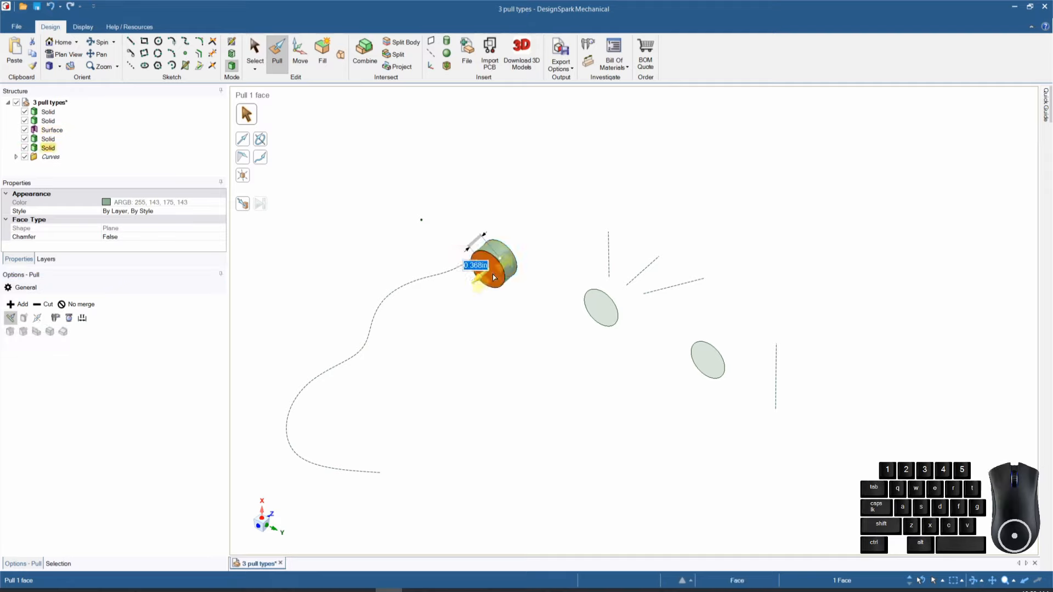
{"action": "key", "text": "ctrl+z"}
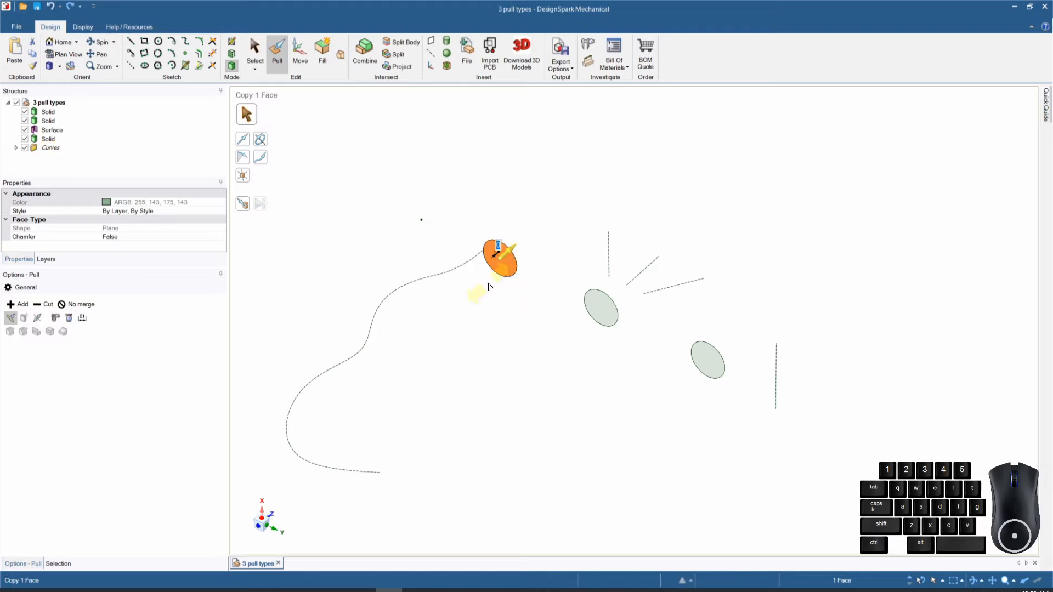
Step: Try offsetting the circular face about 0.62 in toward the spline as a surface instead of a solid, and undo it
{"action": "left_click", "coordinate": [10, 318]}
{"action": "left_click_drag", "start_coordinate": [510, 278], "coordinate": [484, 291]}
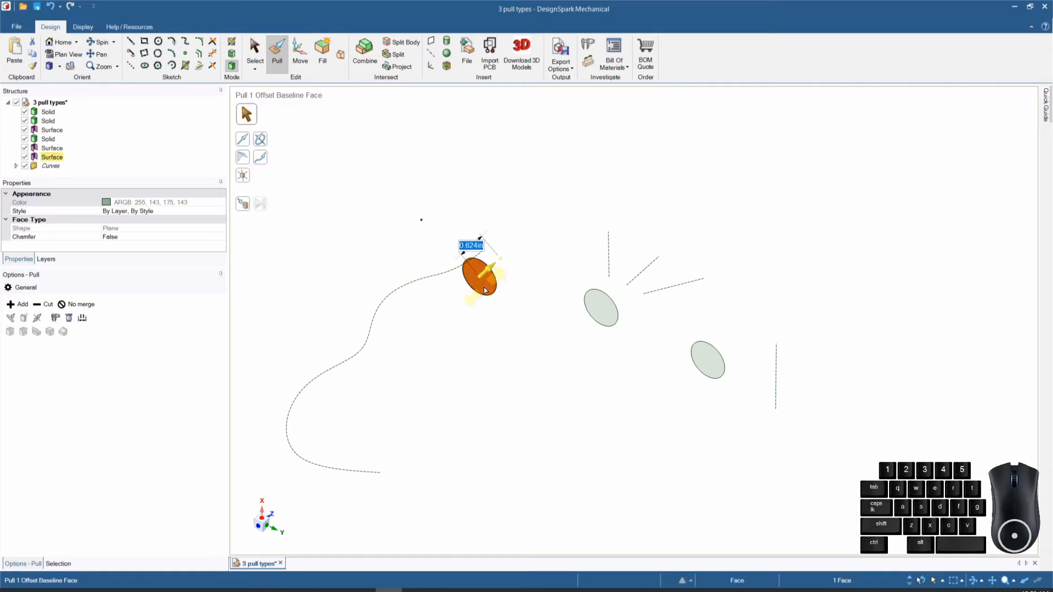
{"action": "key", "text": "ctrl+z"}
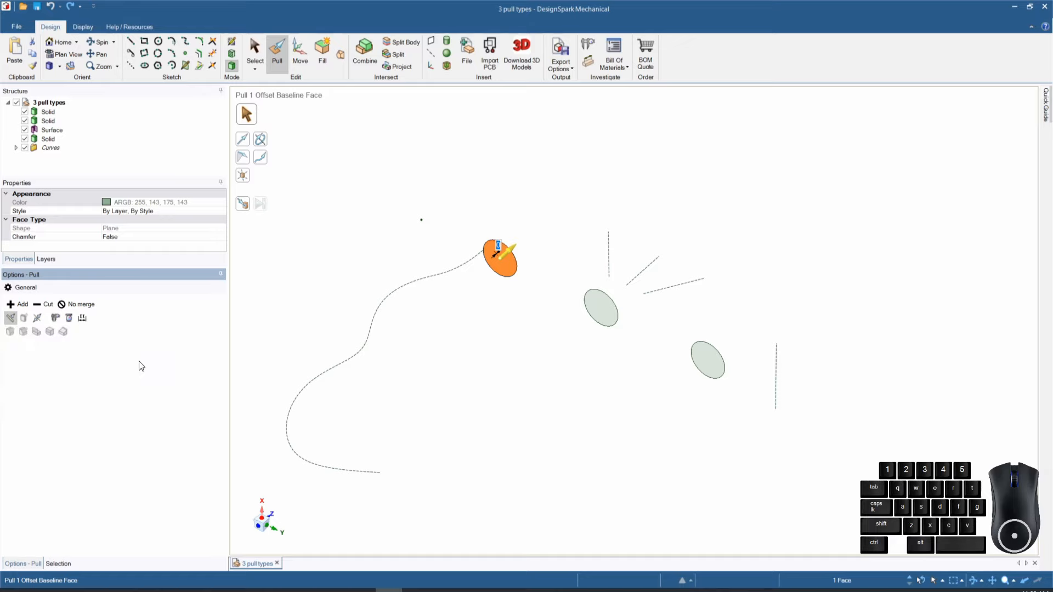
Step: Try pulling both sides of the circular face to a total length of about 1.82 in and undo it
{"action": "mouse_move", "coordinate": [540, 240]}
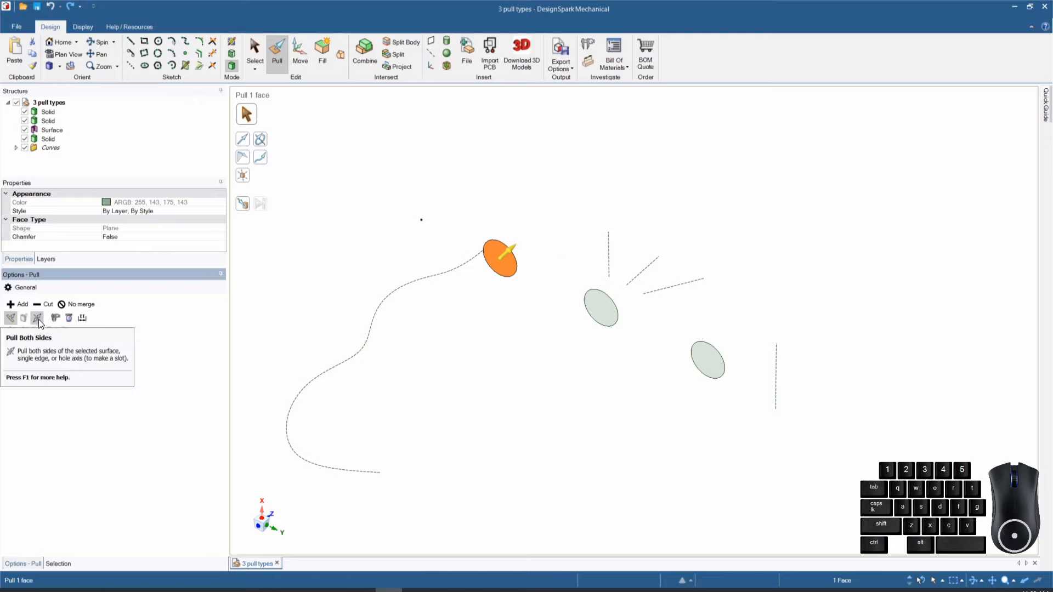
{"action": "left_click", "coordinate": [39, 319]}
{"action": "left_click_drag", "start_coordinate": [507, 270], "coordinate": [476, 298]}
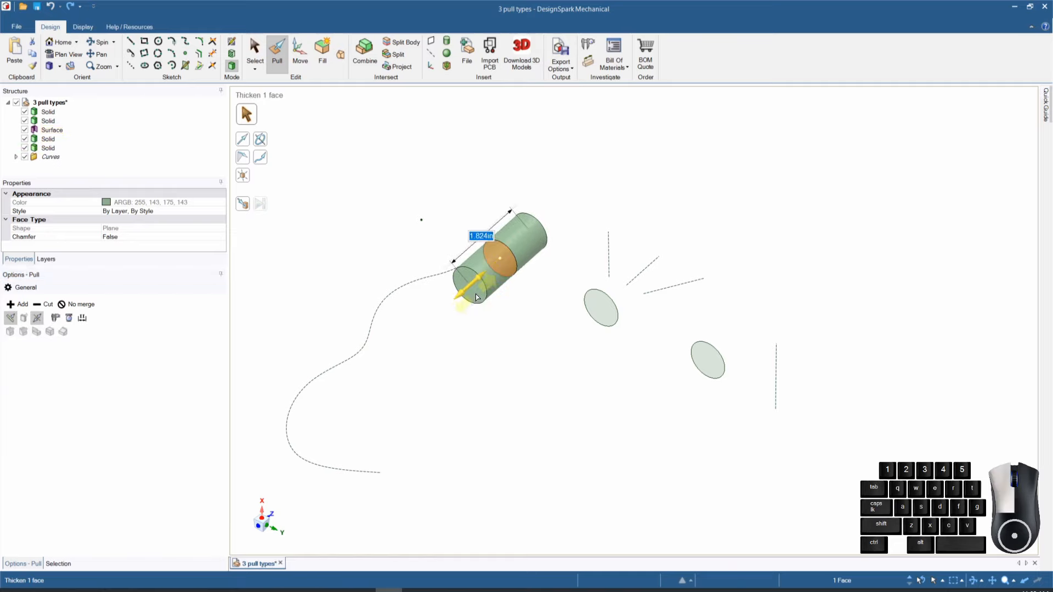
{"action": "left_click_drag", "start_coordinate": [476, 298], "coordinate": [29, 321]}
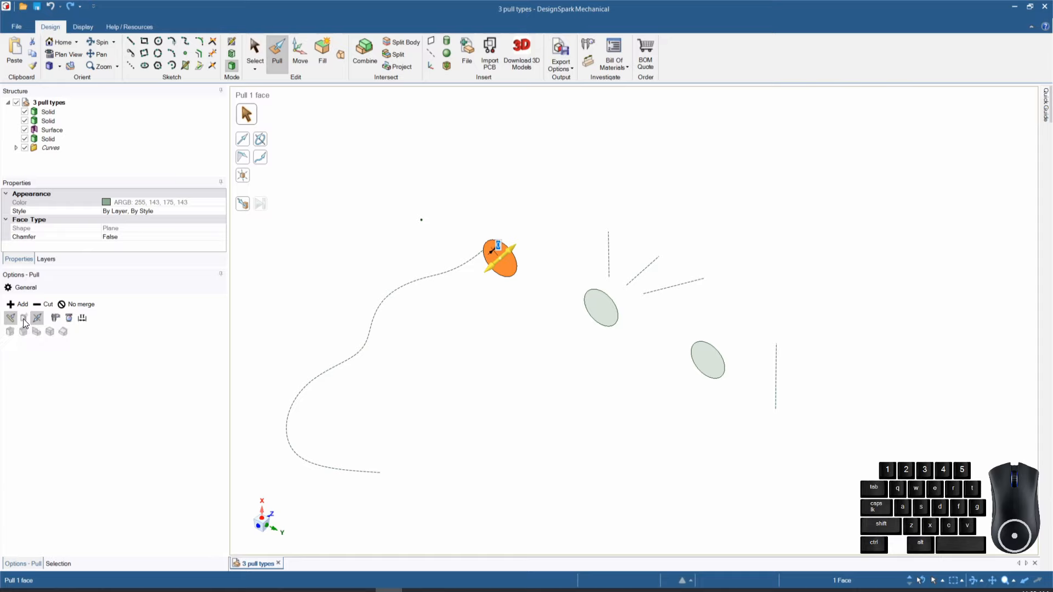
{"action": "left_click", "coordinate": [117, 354]}
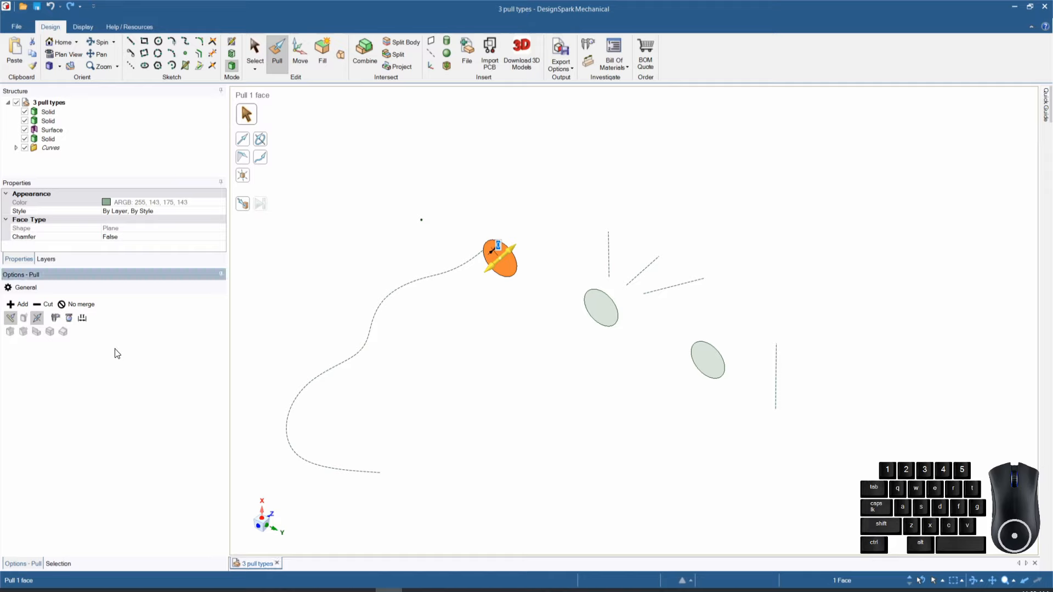
Step: Measure the circular face at the spline's end and its edge, and look through the available measurement units
{"action": "left_click", "coordinate": [55, 318]}
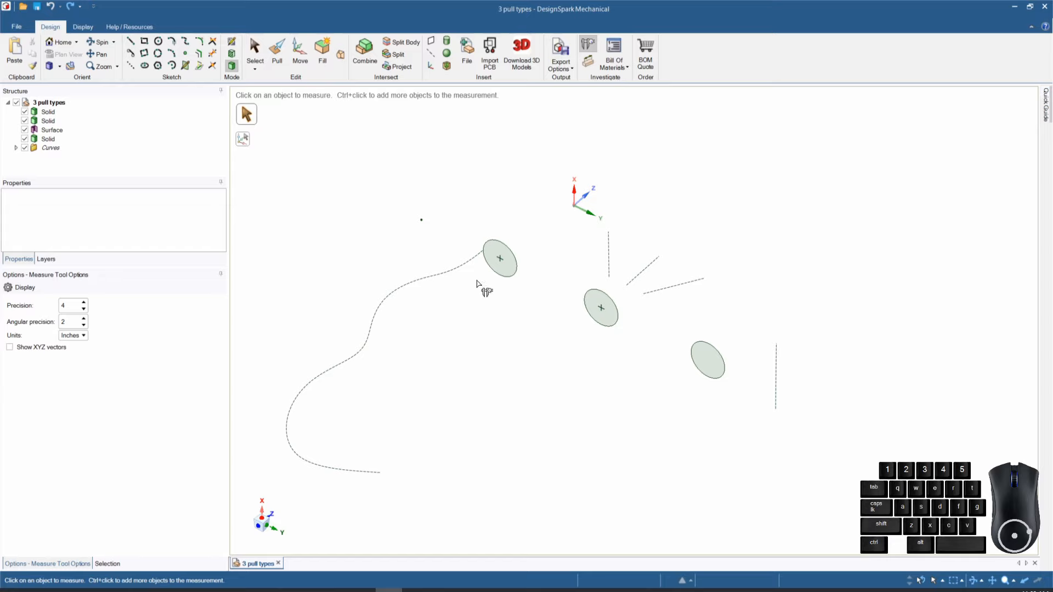
{"action": "left_click", "coordinate": [500, 269]}
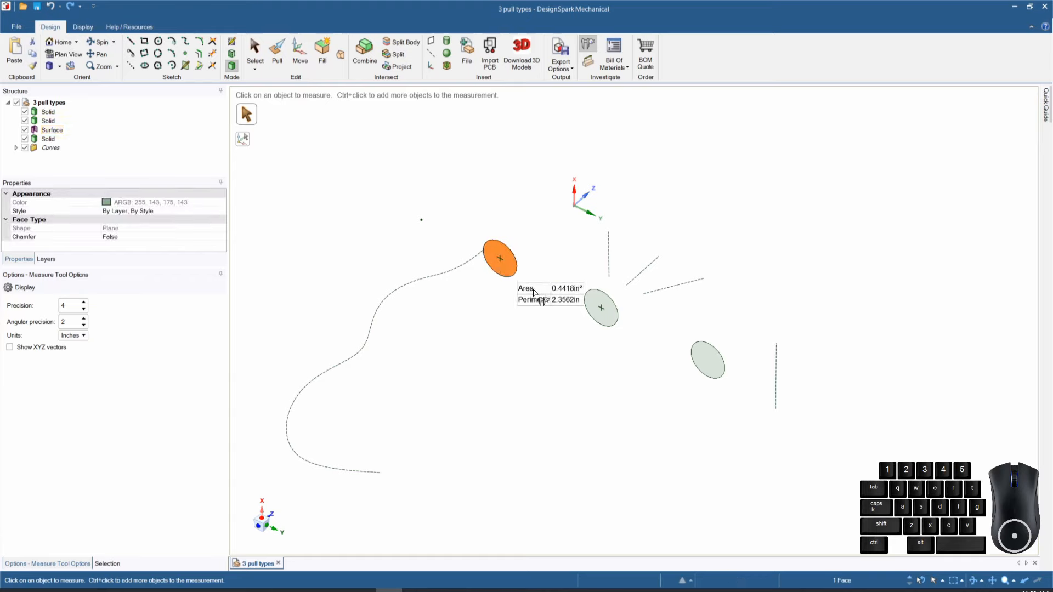
{"action": "left_click", "coordinate": [518, 271]}
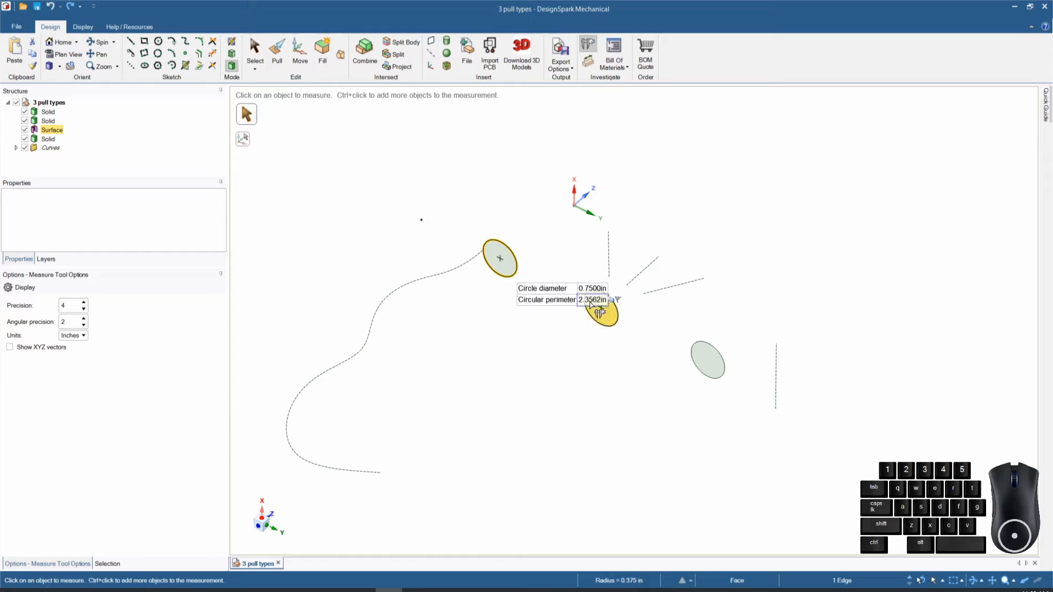
{"action": "left_click", "coordinate": [505, 264]}
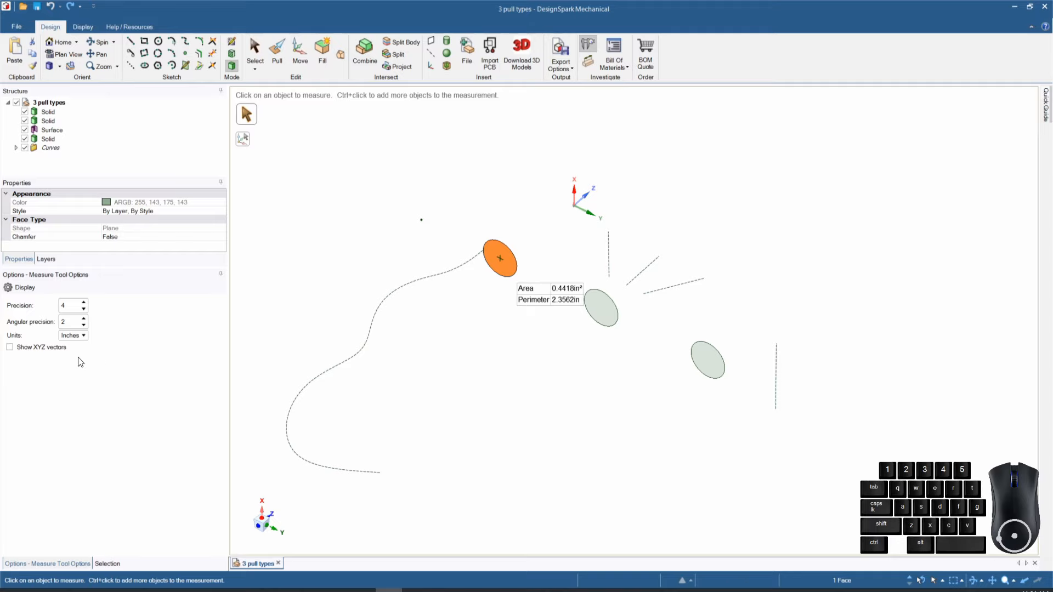
{"action": "left_click", "coordinate": [80, 337]}
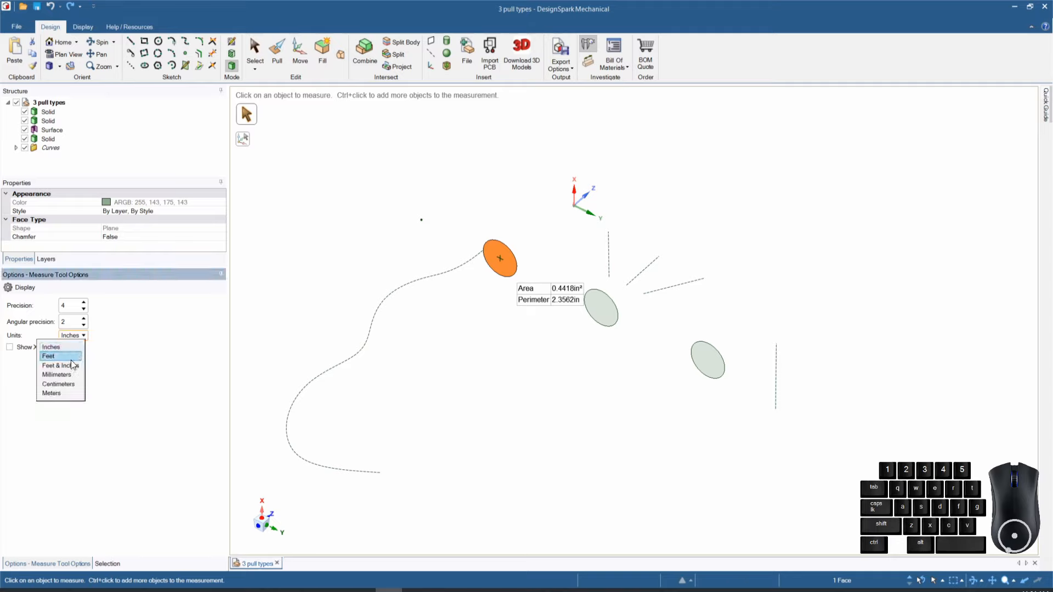
{"action": "left_click", "coordinate": [57, 376]}
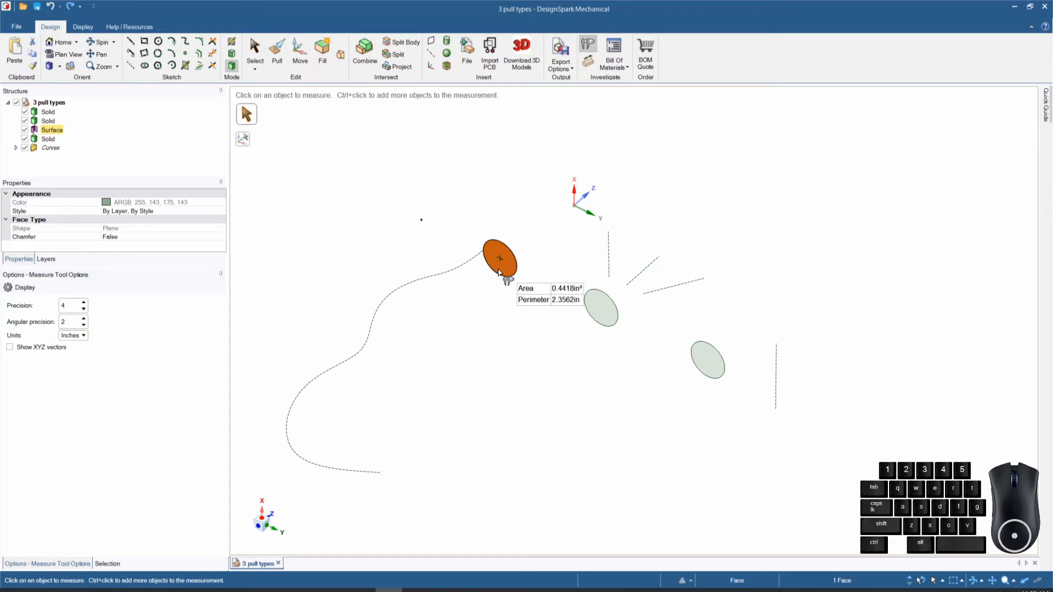
Step: Measure the overall lengths of the belt's outer and inner edge loops around the pulleys
{"action": "scroll", "coordinate": [455, 295], "scroll_direction": "down", "scroll_amount": 6}
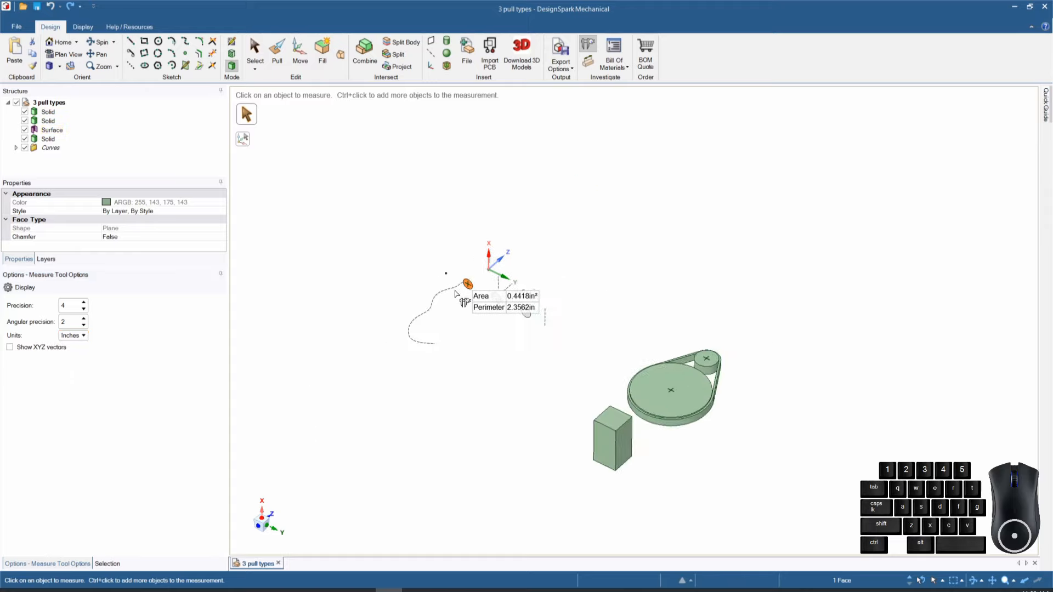
{"action": "scroll", "coordinate": [456, 295], "scroll_direction": "down", "scroll_amount": 3}
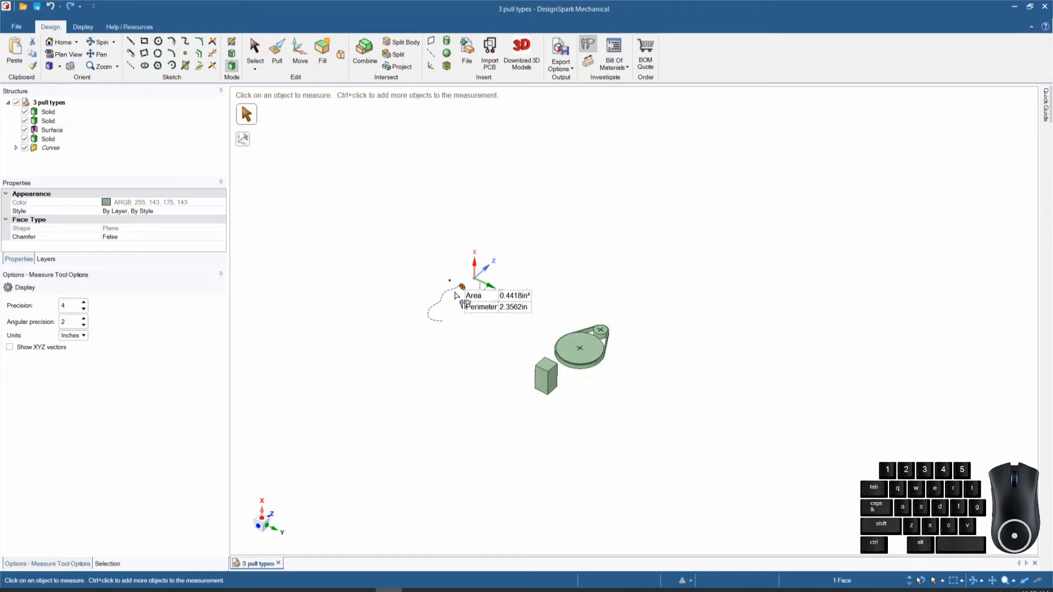
{"action": "scroll", "coordinate": [627, 341], "scroll_direction": "up", "scroll_amount": 5}
{"action": "scroll", "coordinate": [555, 385], "scroll_direction": "up", "scroll_amount": 3}
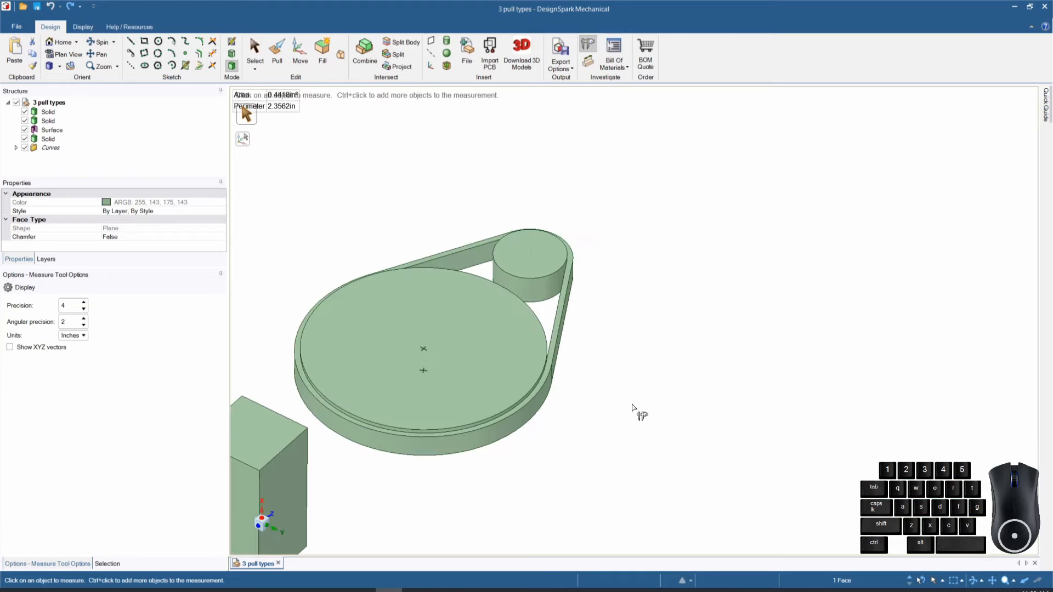
{"action": "left_click", "coordinate": [542, 393]}
{"action": "double_click", "coordinate": [542, 393]}
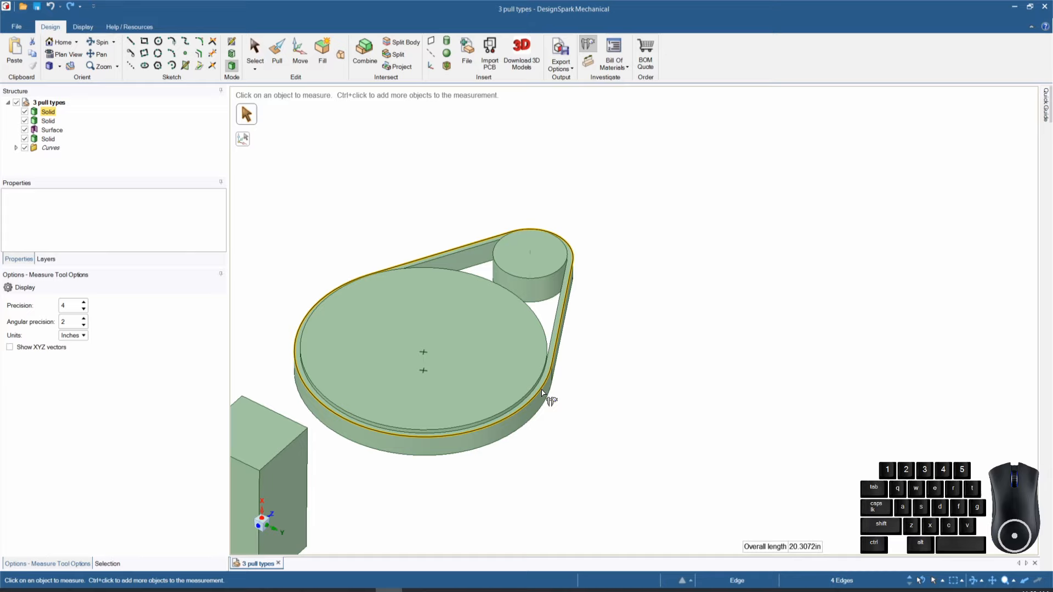
{"action": "double_click", "coordinate": [552, 336]}
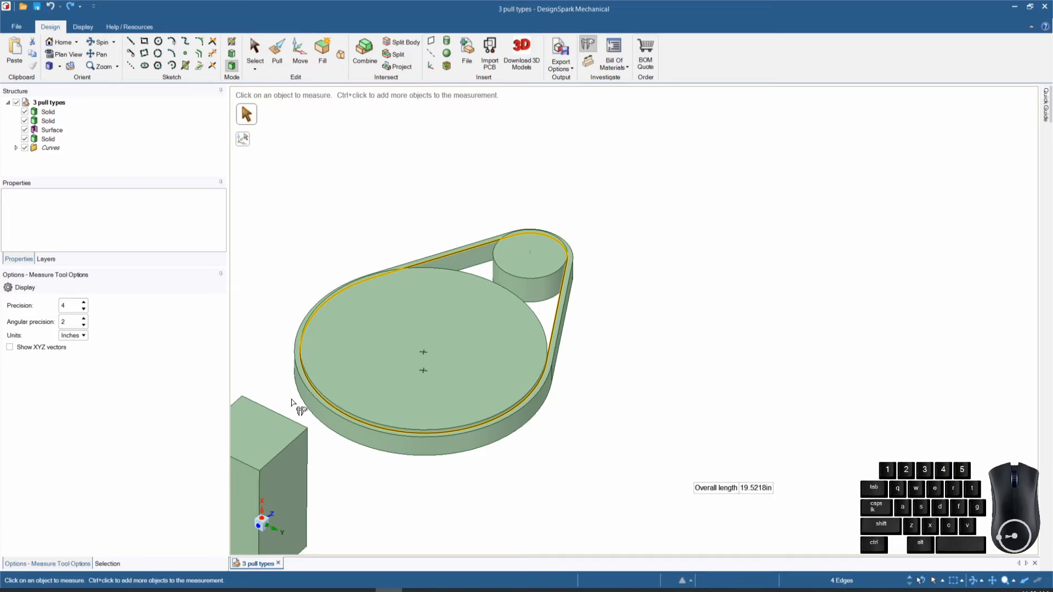
Step: Measure the surface areas of the whole belt and large pulley body and of the small cylinder
{"action": "triple_click", "coordinate": [500, 362]}
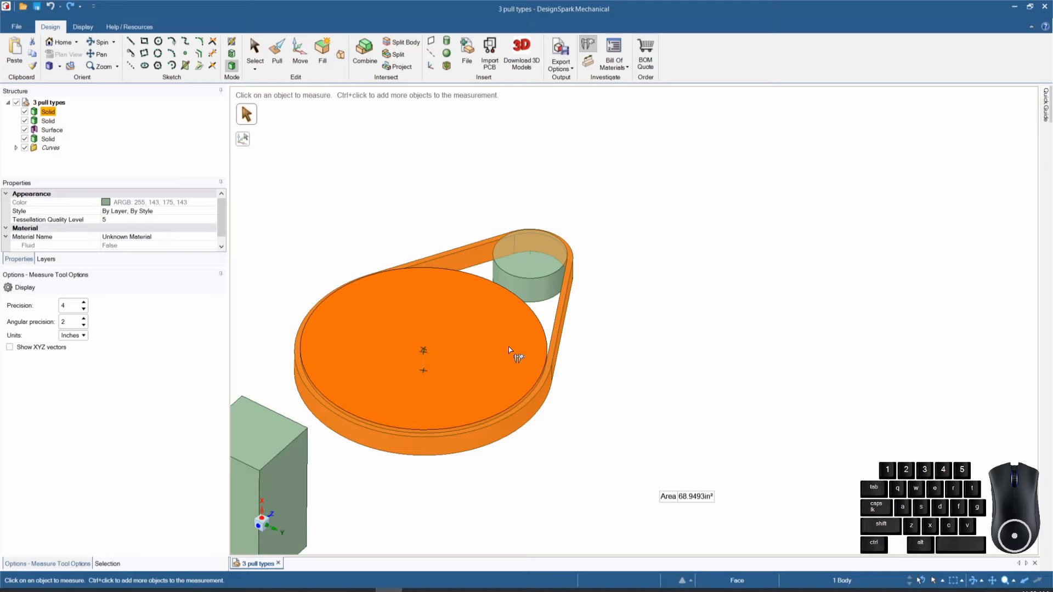
{"action": "mouse_move", "coordinate": [705, 500]}
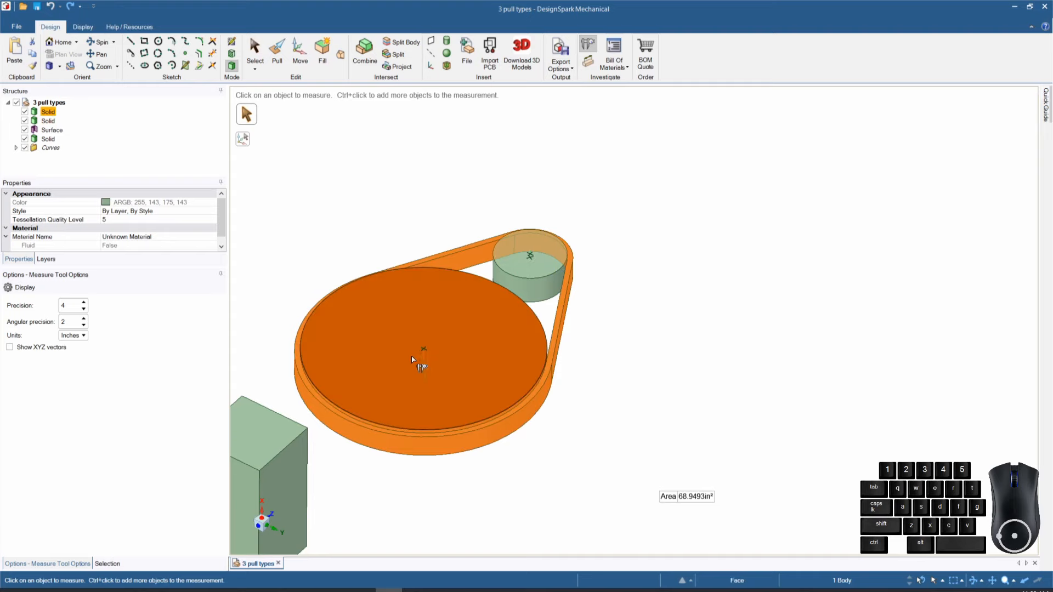
{"action": "left_click", "coordinate": [542, 259]}
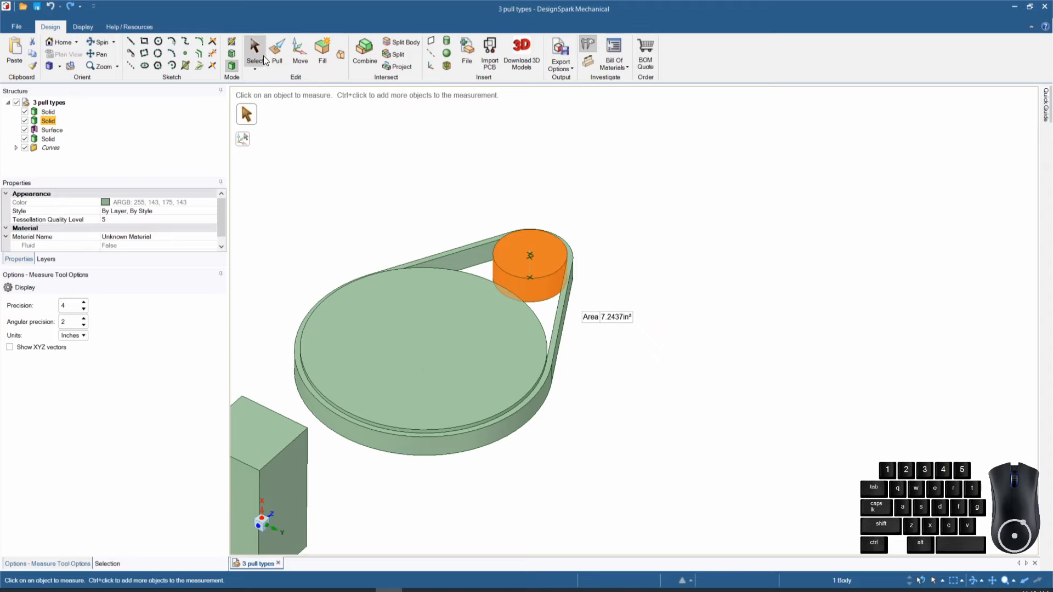
Step: Measure the mass properties of the small cylinder and of the belt and large pulley body
{"action": "key", "text": "p"}
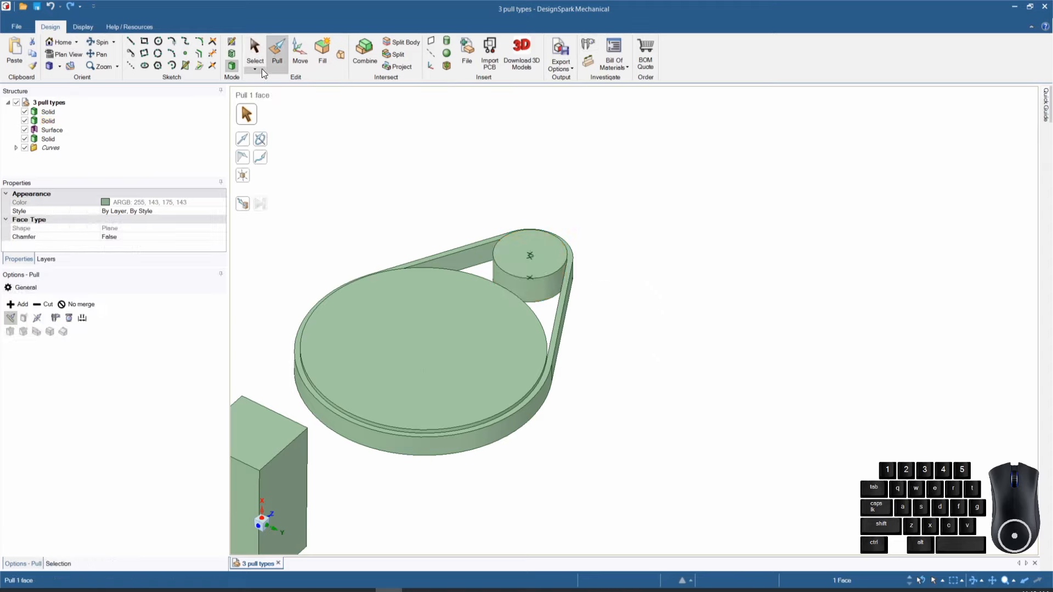
{"action": "left_click", "coordinate": [68, 318]}
{"action": "left_click", "coordinate": [68, 318]}
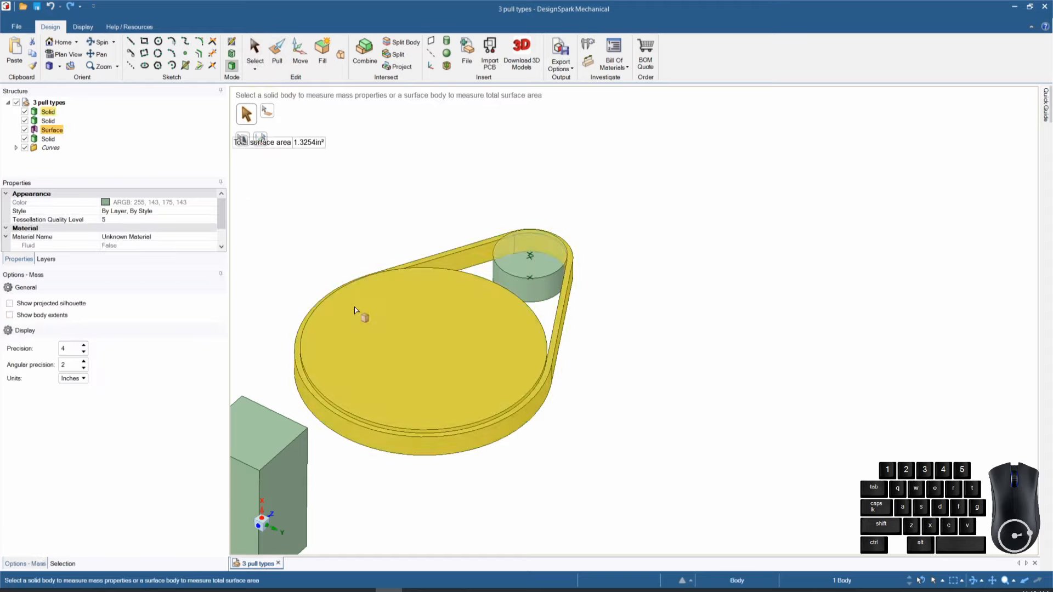
{"action": "left_click", "coordinate": [540, 258]}
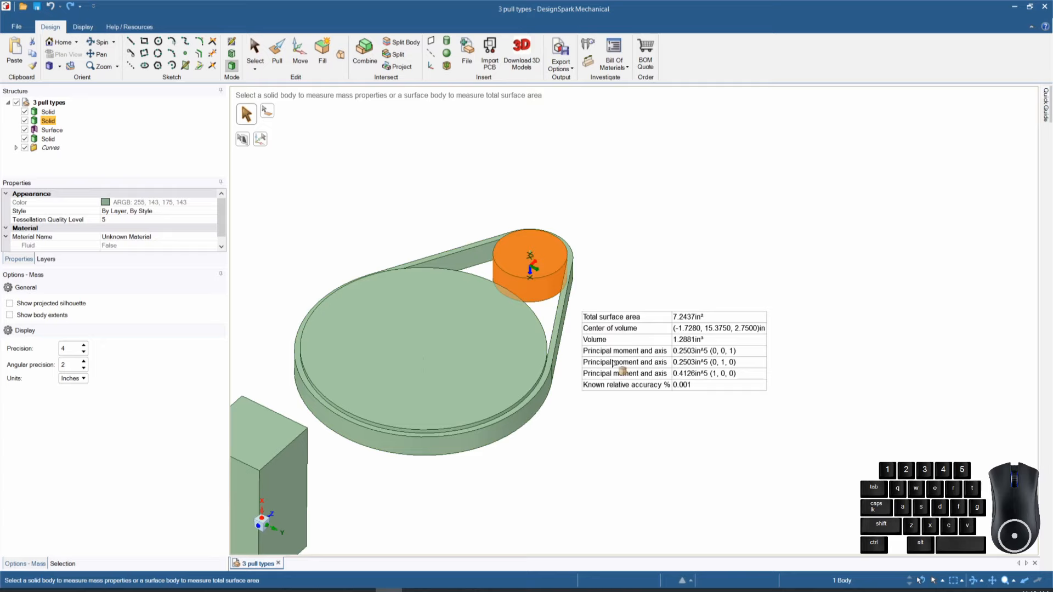
{"action": "left_click", "coordinate": [412, 381]}
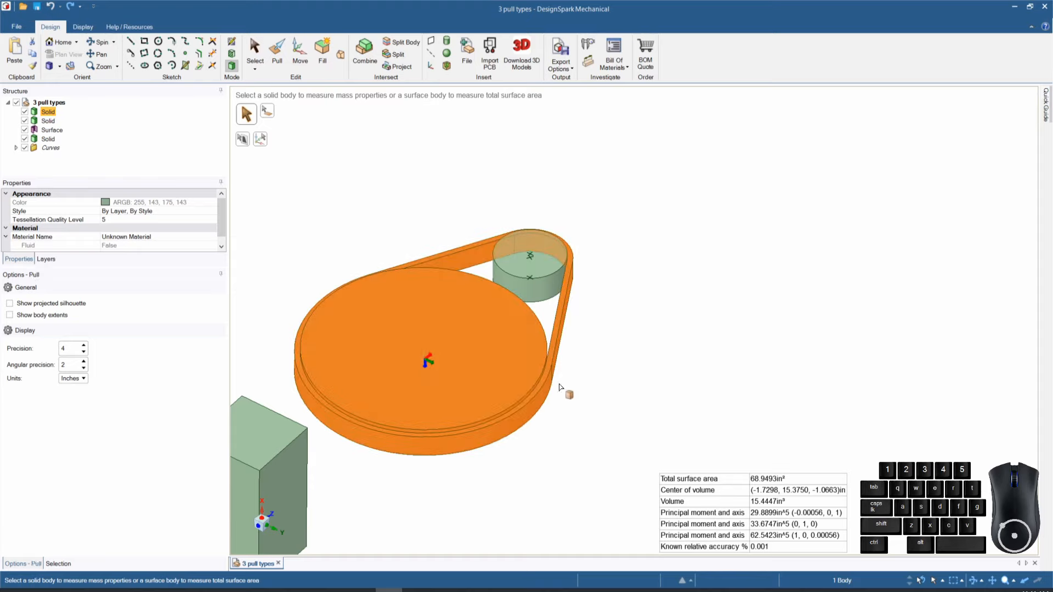
{"action": "key", "text": "p"}
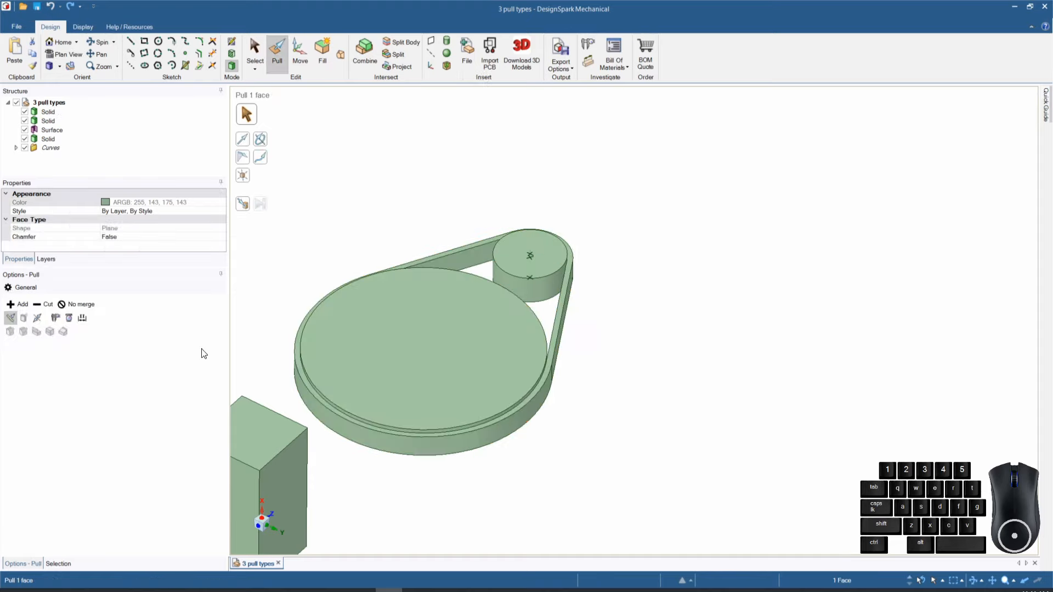
{"action": "left_click", "coordinate": [67, 318]}
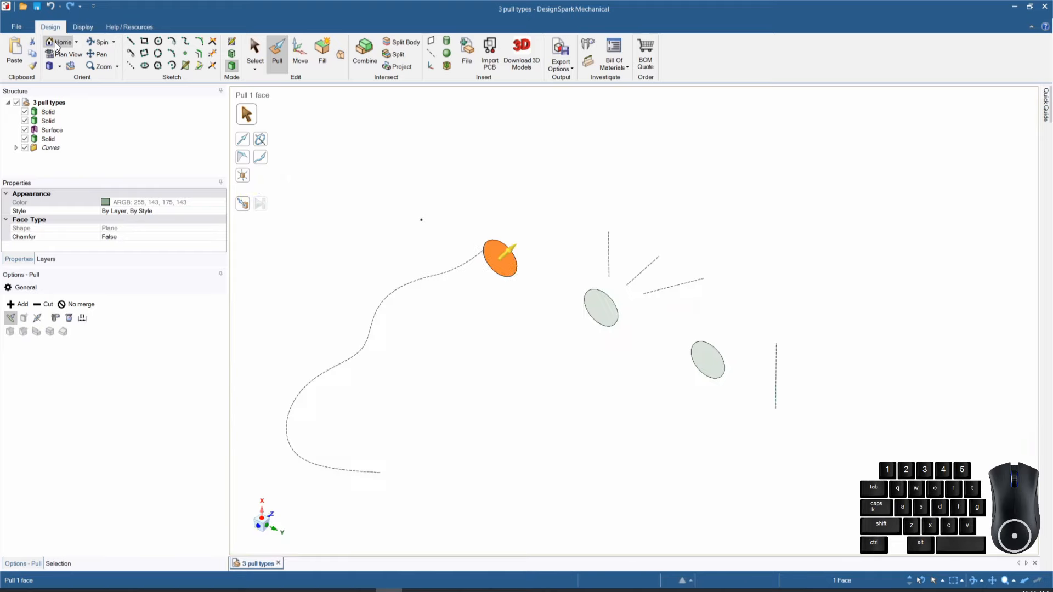
Step: Set the isolated point as the dimension reference and pull the circular face at the spline's end about 0.96 in
{"action": "left_click", "coordinate": [83, 318]}
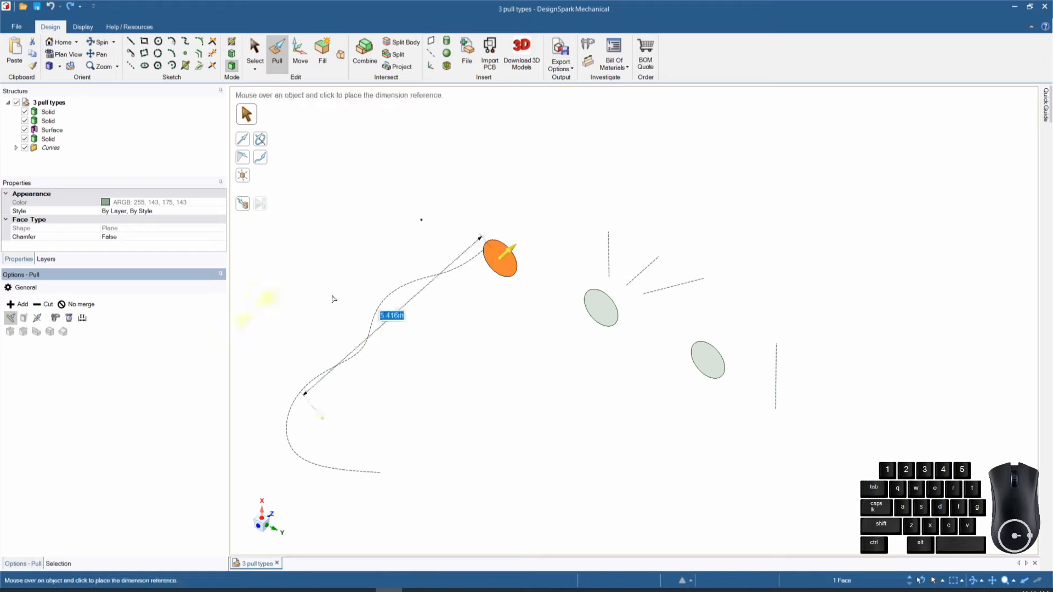
{"action": "left_click", "coordinate": [421, 220]}
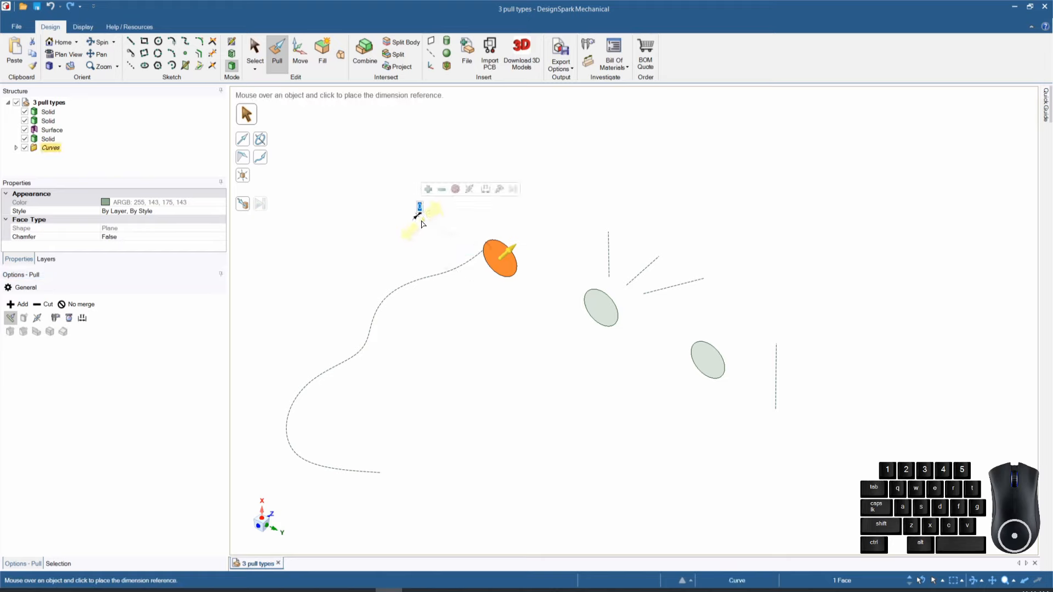
{"action": "left_click", "coordinate": [506, 268]}
{"action": "left_click_drag", "start_coordinate": [507, 268], "coordinate": [531, 249]}
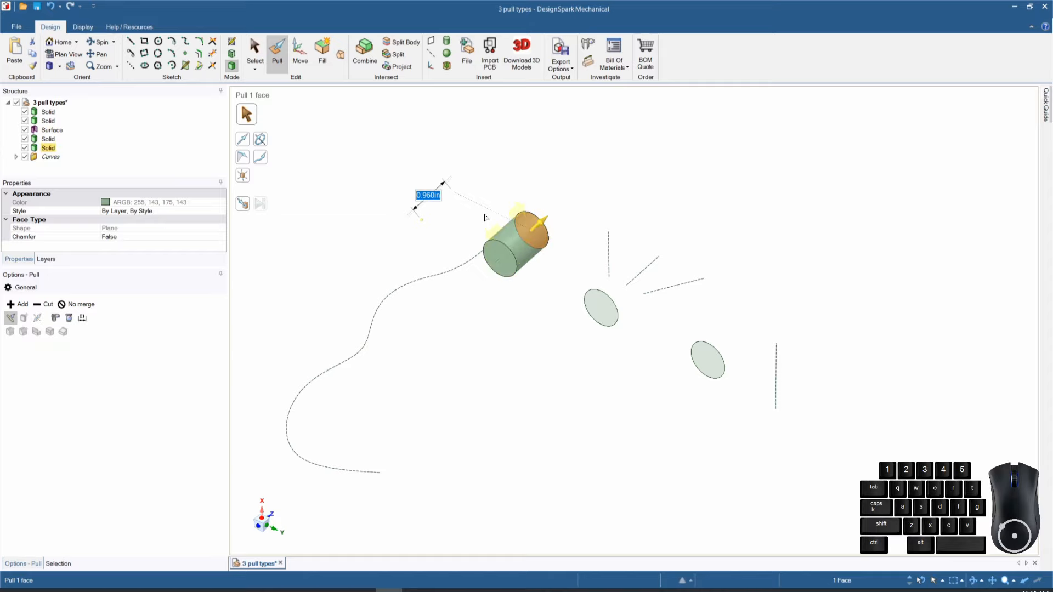
Step: Set the pulled cylinder face's distance from the reference point to 1 in
{"action": "type", "text": "1"}
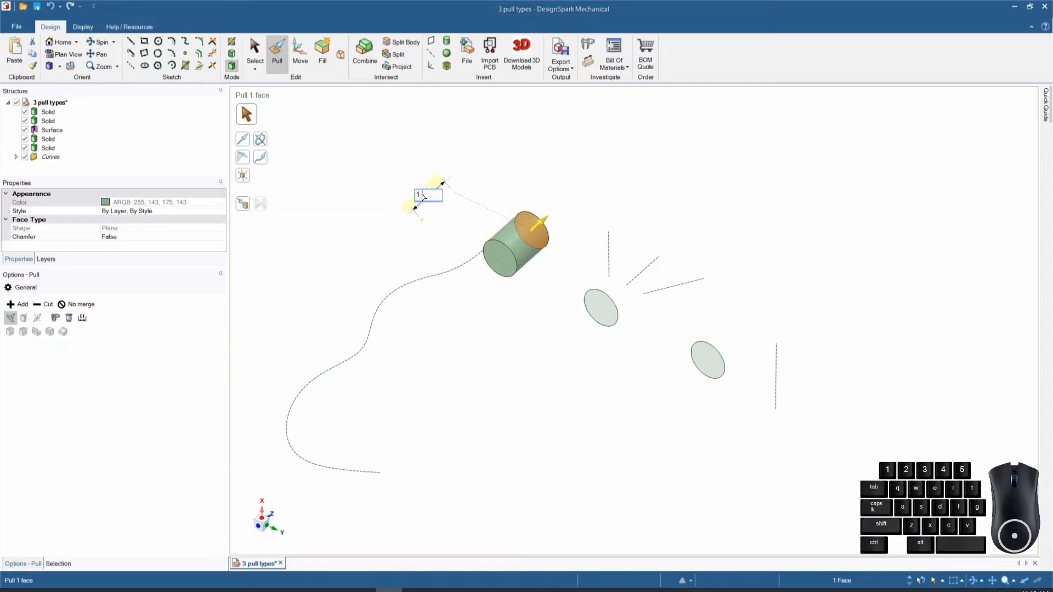
{"action": "key", "text": "Return"}
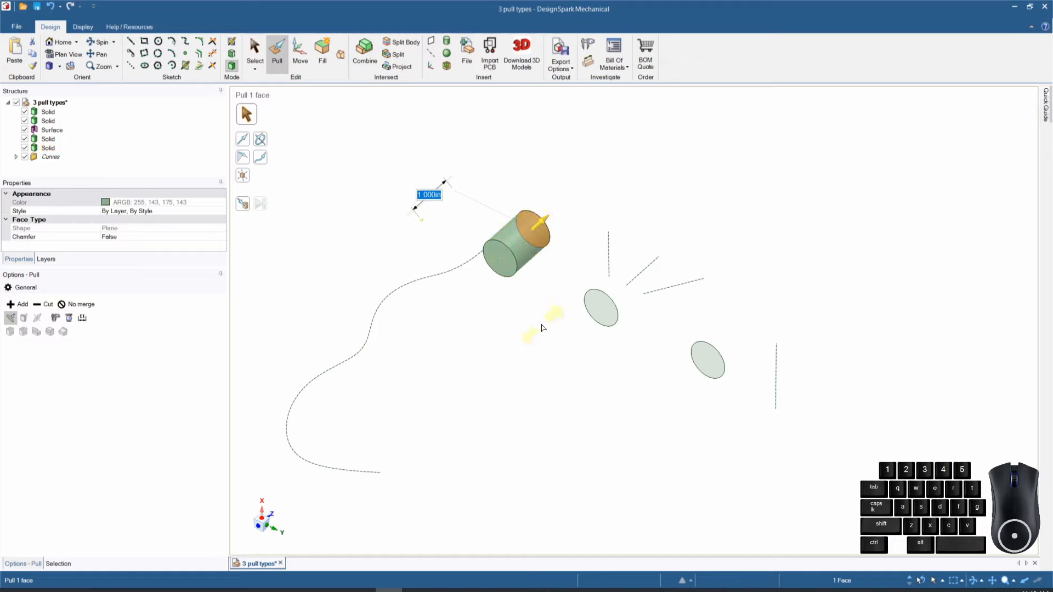
Step: Try the separate discs and the box and pulley bodies as alternative dimension references for the cylinder face, without placing one
{"action": "left_click", "coordinate": [82, 319]}
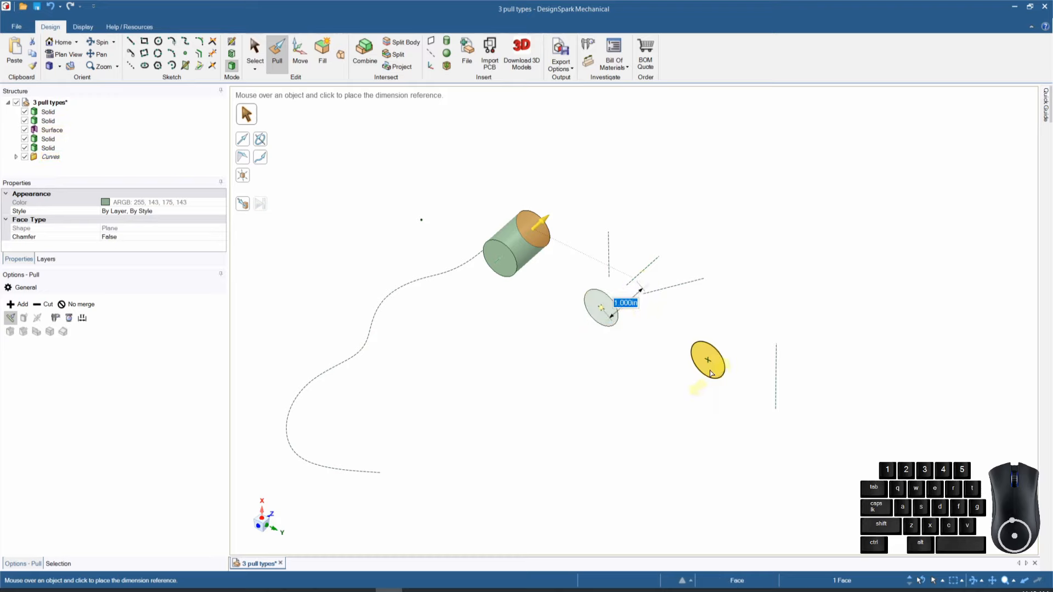
{"action": "scroll", "coordinate": [708, 369], "scroll_direction": "up", "scroll_amount": 2}
{"action": "scroll", "coordinate": [581, 370], "scroll_direction": "down", "scroll_amount": 5}
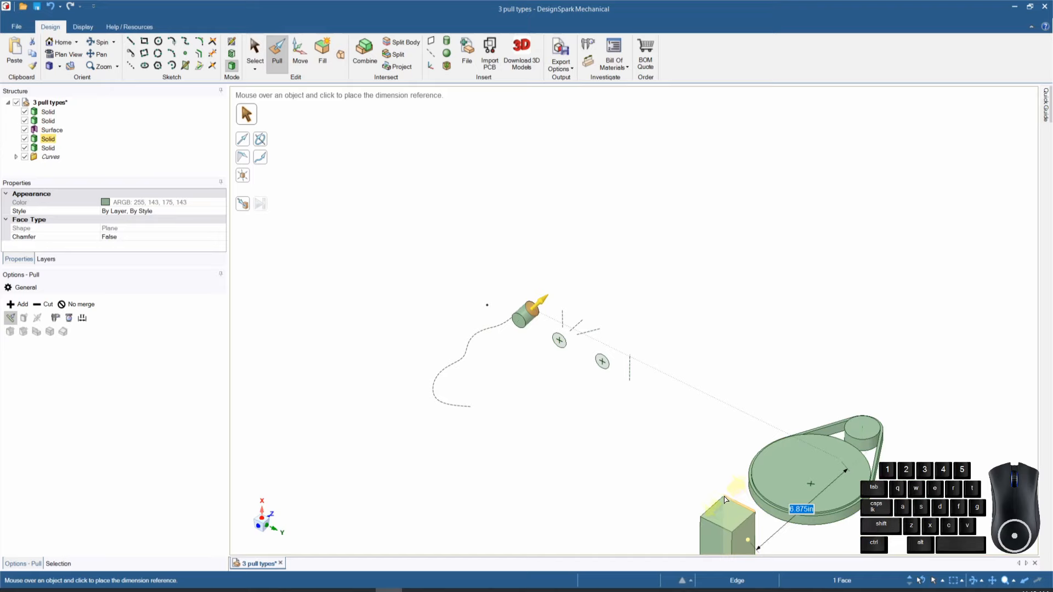
{"action": "key", "text": "Escape"}
{"action": "scroll", "coordinate": [604, 383], "scroll_direction": "up", "scroll_amount": 4}
{"action": "left_click", "coordinate": [616, 359]}
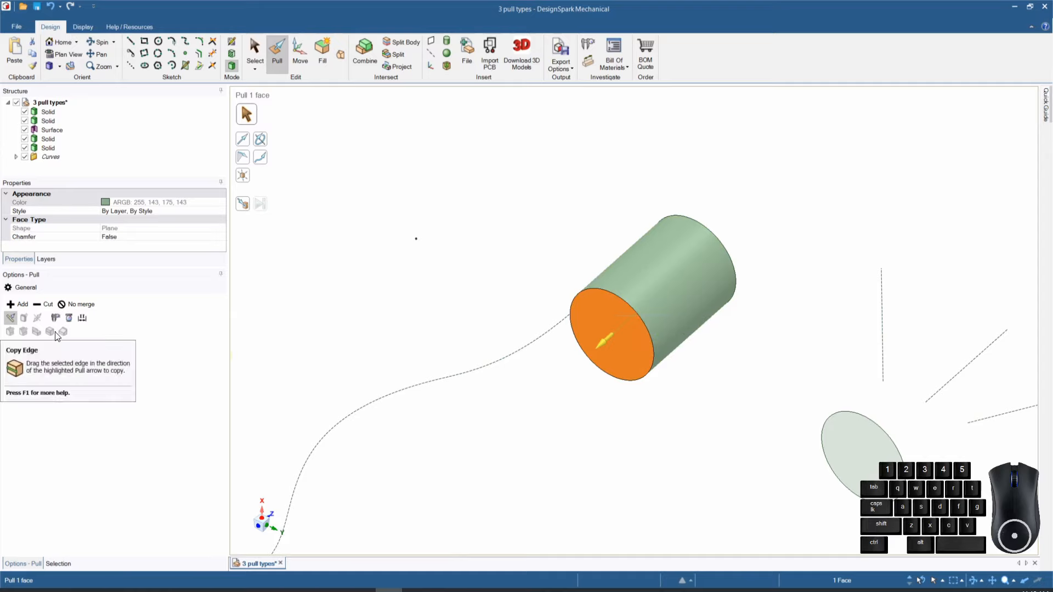
{"action": "scroll", "coordinate": [507, 315], "scroll_direction": "down", "scroll_amount": 4}
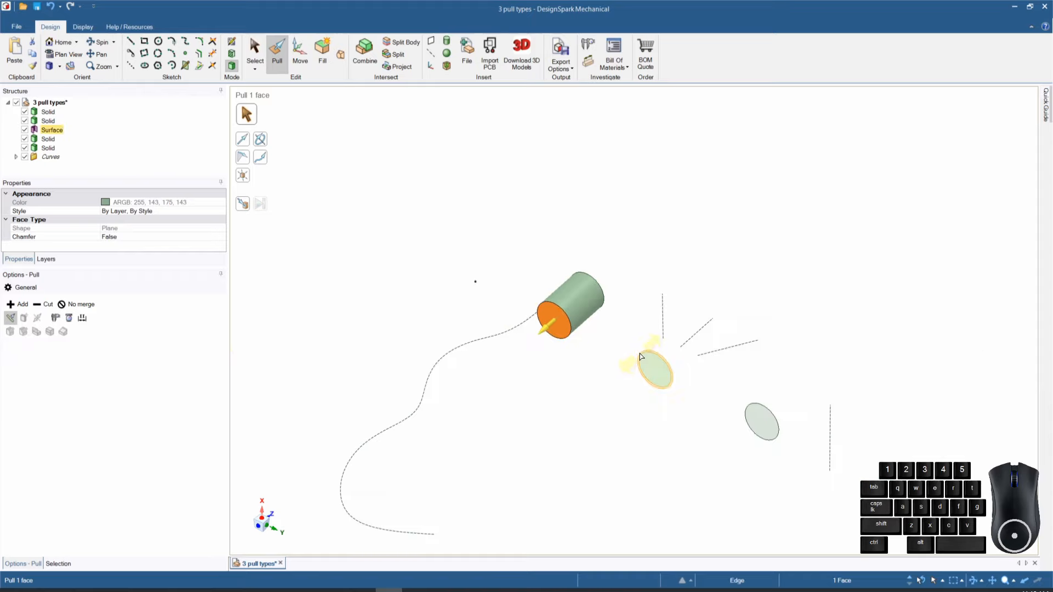
{"action": "middle_click_drag", "start_coordinate": [640, 357], "coordinate": [604, 329]}
{"action": "scroll", "coordinate": [290, 210], "scroll_direction": "down", "scroll_amount": 5}
{"action": "scroll", "coordinate": [460, 352], "scroll_direction": "up", "scroll_amount": 4}
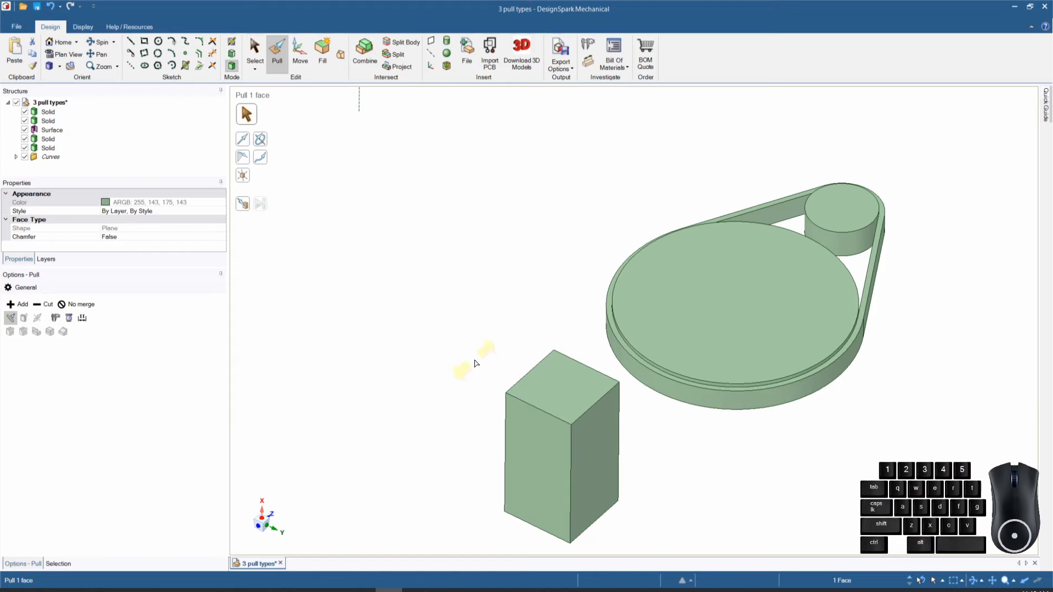
Step: Try rounding the box's upper front edge and its whole top edge loop, and undo the rounds
{"action": "left_click", "coordinate": [551, 420]}
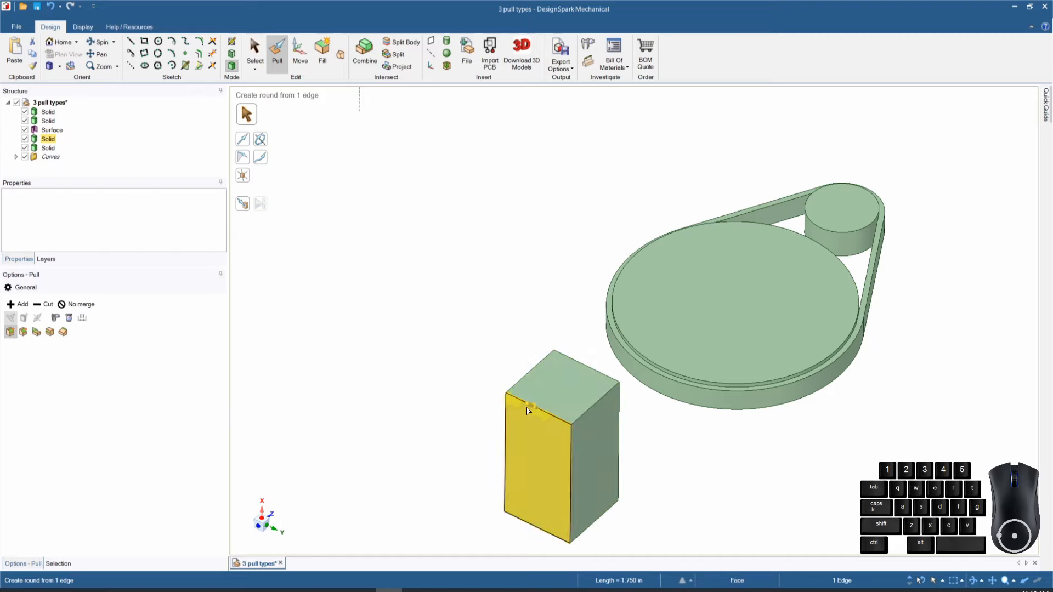
{"action": "left_click_drag", "start_coordinate": [529, 408], "coordinate": [554, 416]}
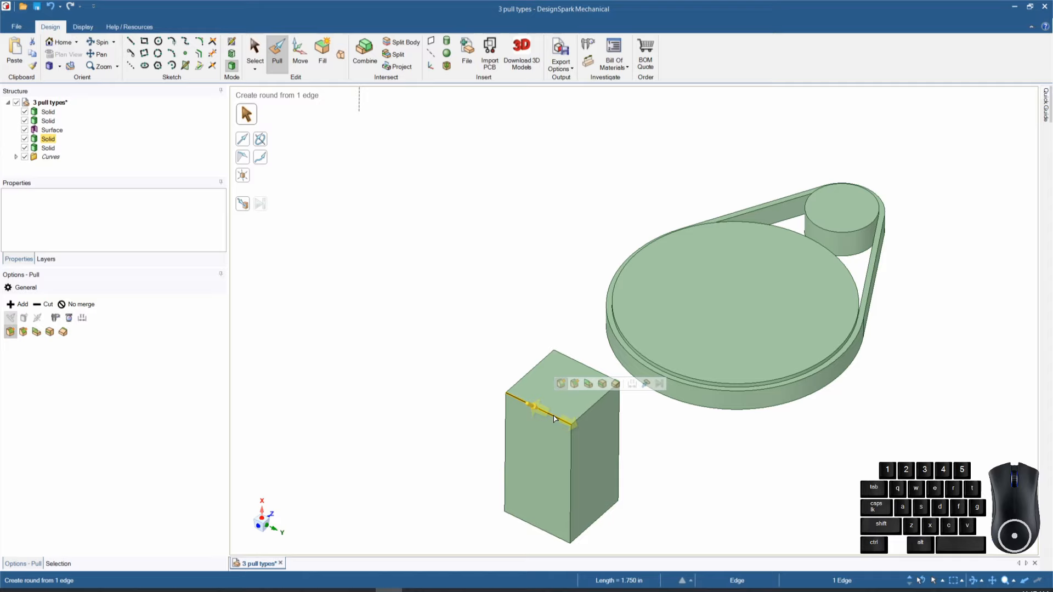
{"action": "double_click", "coordinate": [554, 419]}
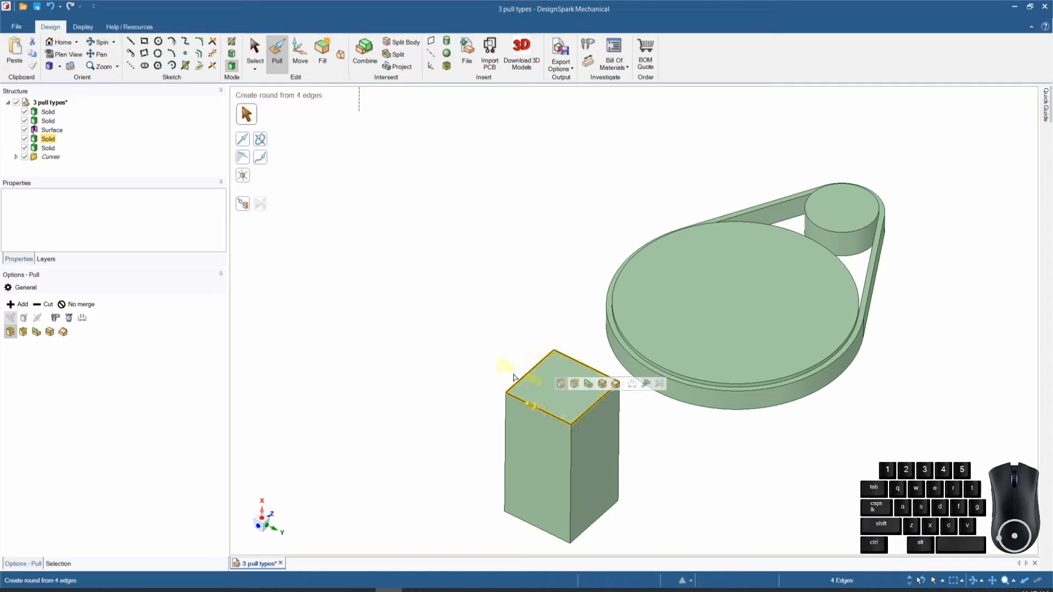
{"action": "mouse_move", "coordinate": [529, 411]}
{"action": "left_mouse_down"}
{"action": "mouse_move", "coordinate": [539, 420]}
{"action": "mouse_move", "coordinate": [533, 412]}
{"action": "left_mouse_up"}
{"action": "key", "text": "ctrl+z"}
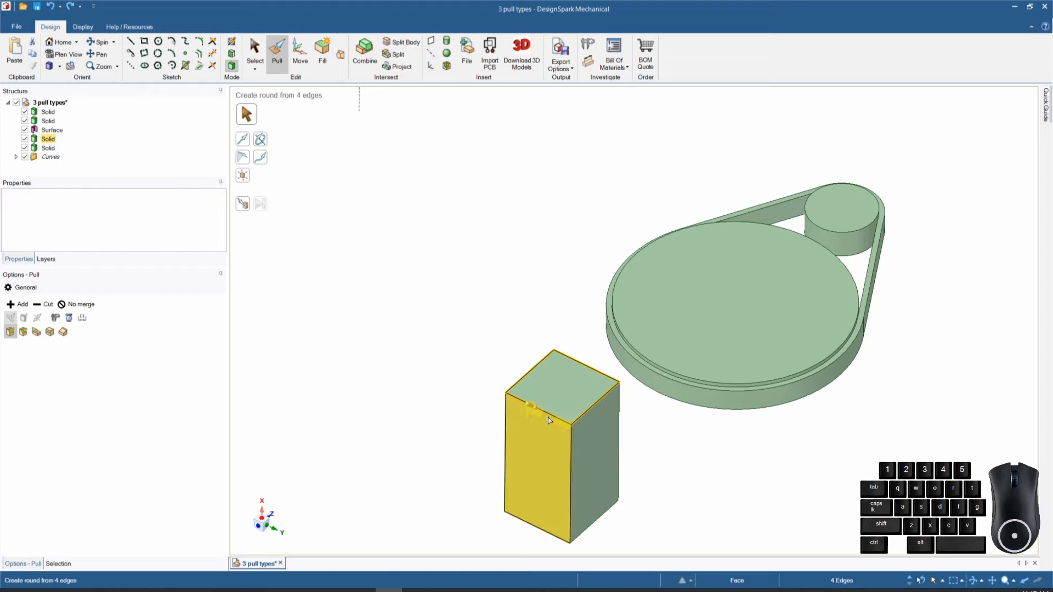
Step: Add the front face's two vertical edges to the selected top loop and try rounding all six edges together
{"action": "left_click", "coordinate": [573, 447], "text": "ctrl"}
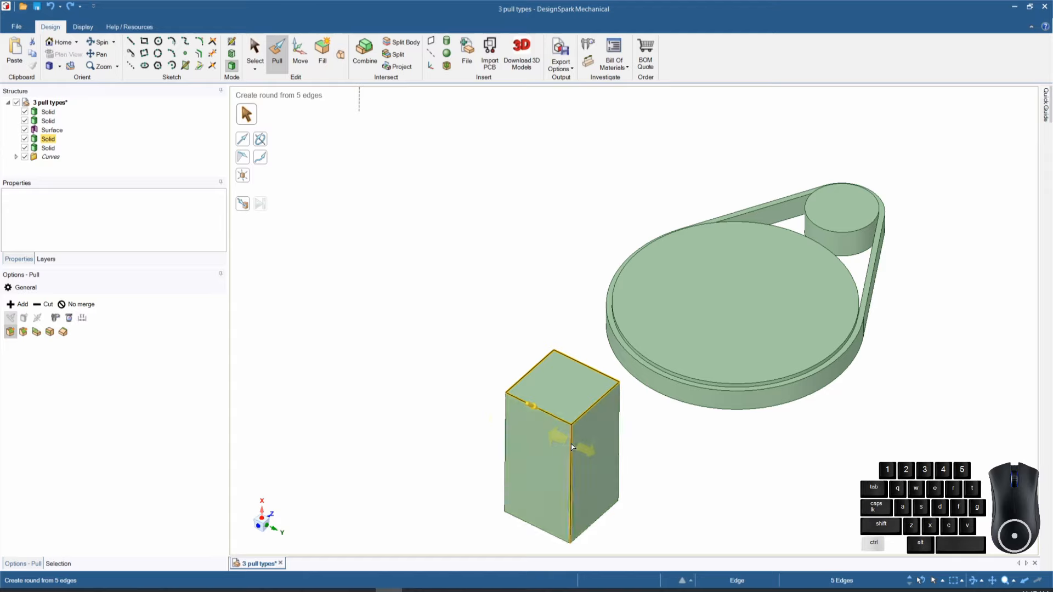
{"action": "left_click", "coordinate": [506, 428], "text": "ctrl"}
{"action": "left_click_drag", "start_coordinate": [528, 408], "coordinate": [535, 433]}
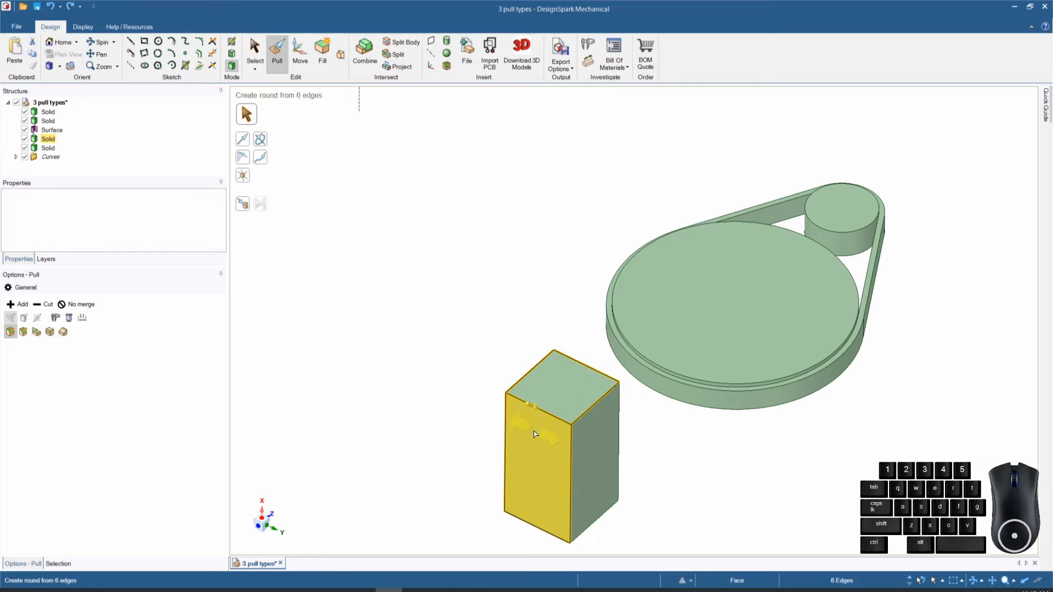
Step: Chamfer the six selected box edges, adjusting the two setbacks separately to about 0.72 in and 0.3 in
{"action": "left_click", "coordinate": [22, 331]}
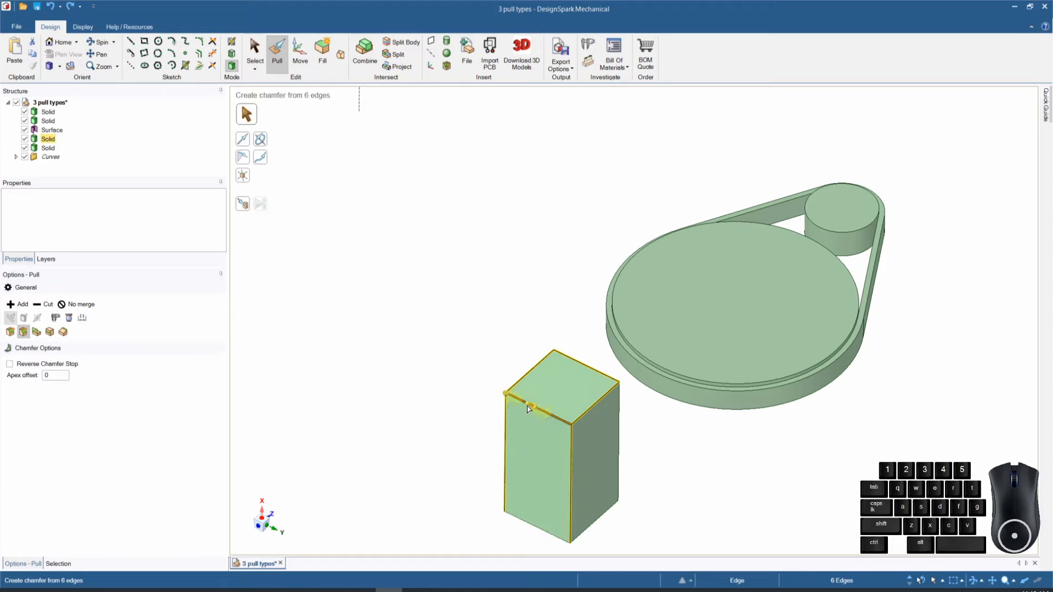
{"action": "left_click_drag", "start_coordinate": [530, 409], "coordinate": [539, 447]}
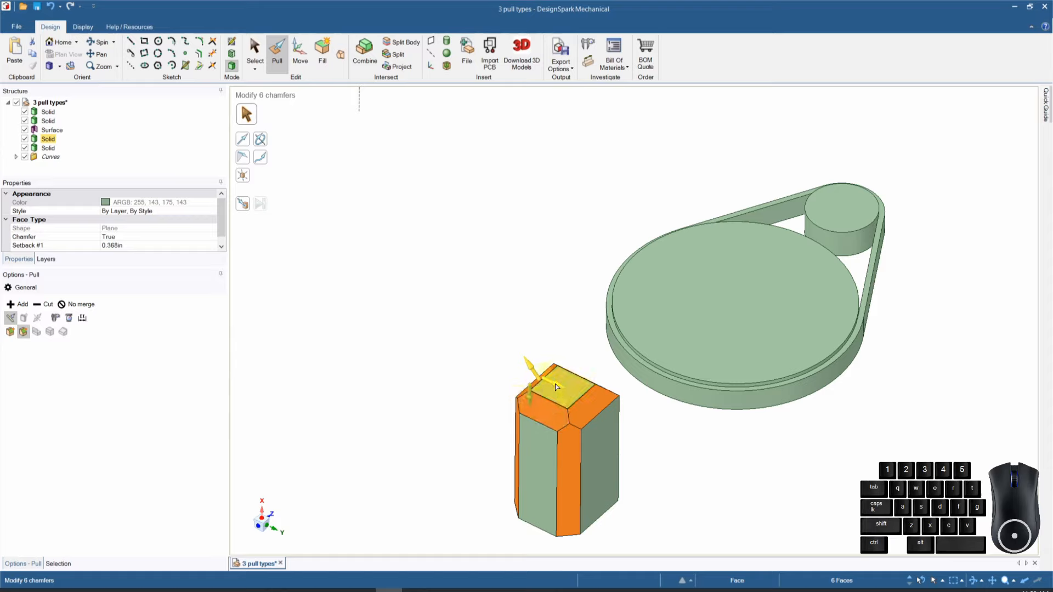
{"action": "left_click_drag", "start_coordinate": [554, 387], "coordinate": [526, 367]}
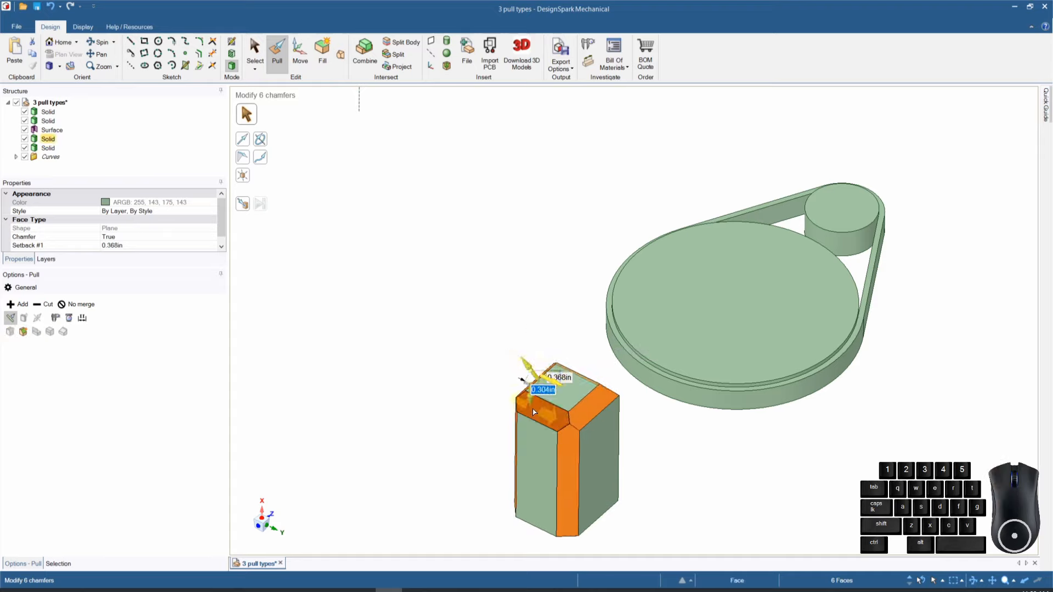
{"action": "left_click_drag", "start_coordinate": [531, 403], "coordinate": [531, 417]}
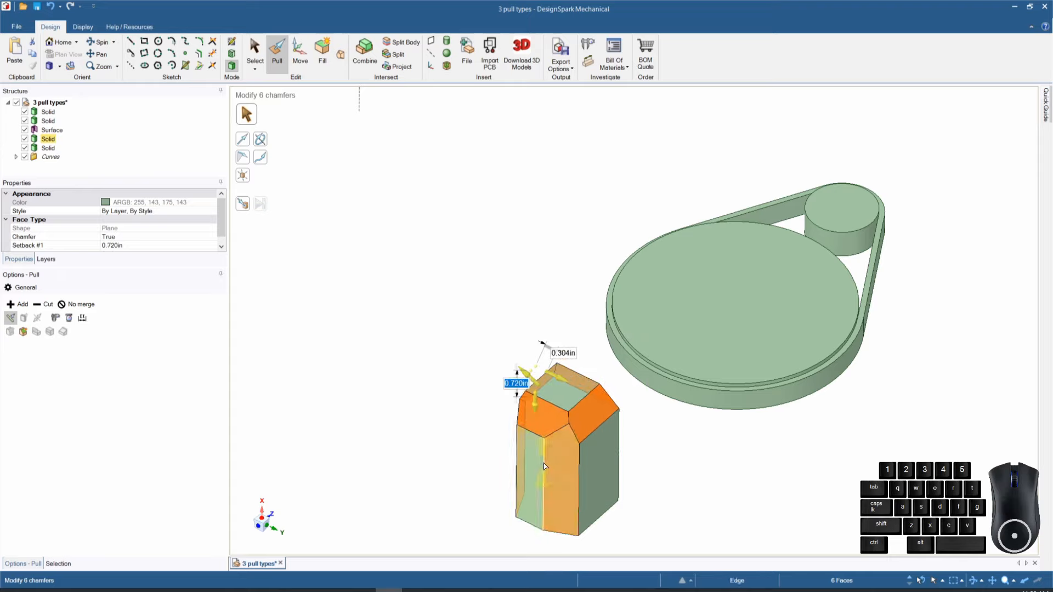
{"action": "middle_click_drag", "start_coordinate": [548, 394], "coordinate": [581, 417]}
{"action": "middle_click_drag", "start_coordinate": [582, 463], "coordinate": [530, 460]}
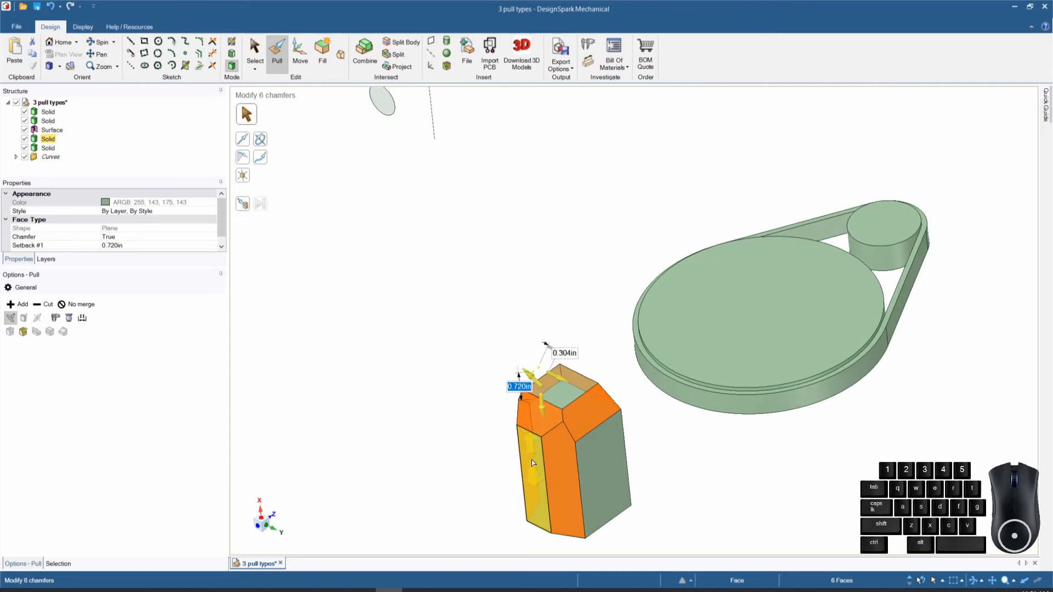
Step: Undo the setback changes and the box's six chamfers, and clear the edge selection
{"action": "key", "text": "ctrl+z"}
{"action": "key", "text": "ctrl+z"}
{"action": "key", "text": "ctrl+z"}
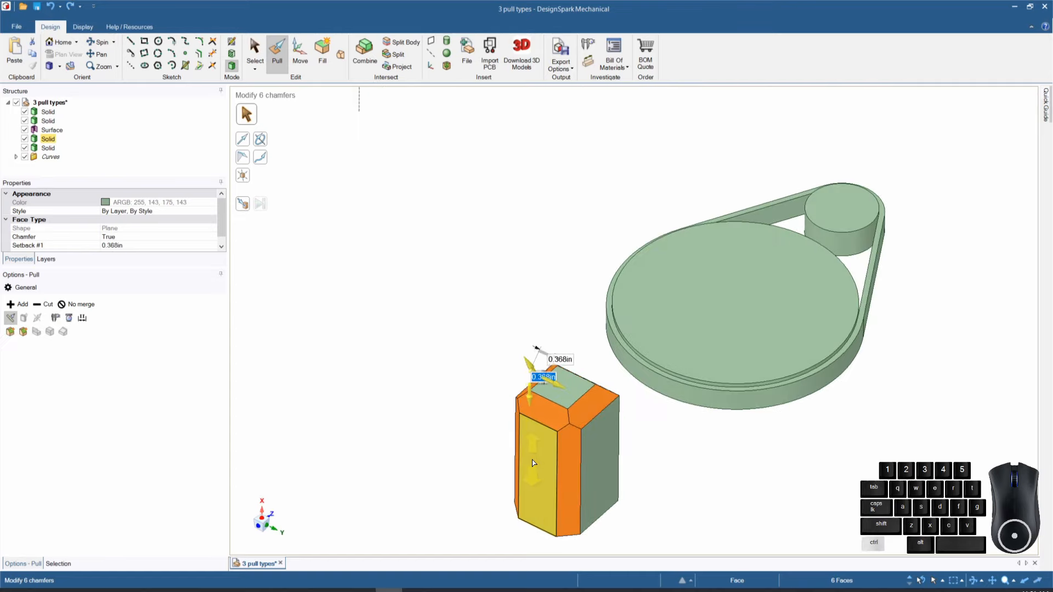
{"action": "key", "text": "ctrl+z"}
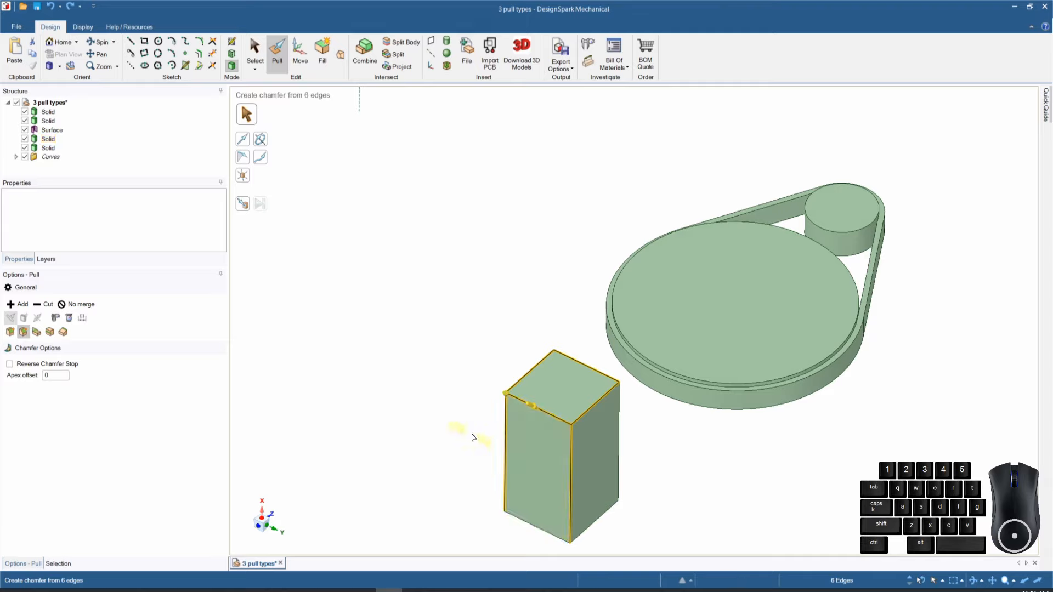
{"action": "left_click", "coordinate": [470, 432]}
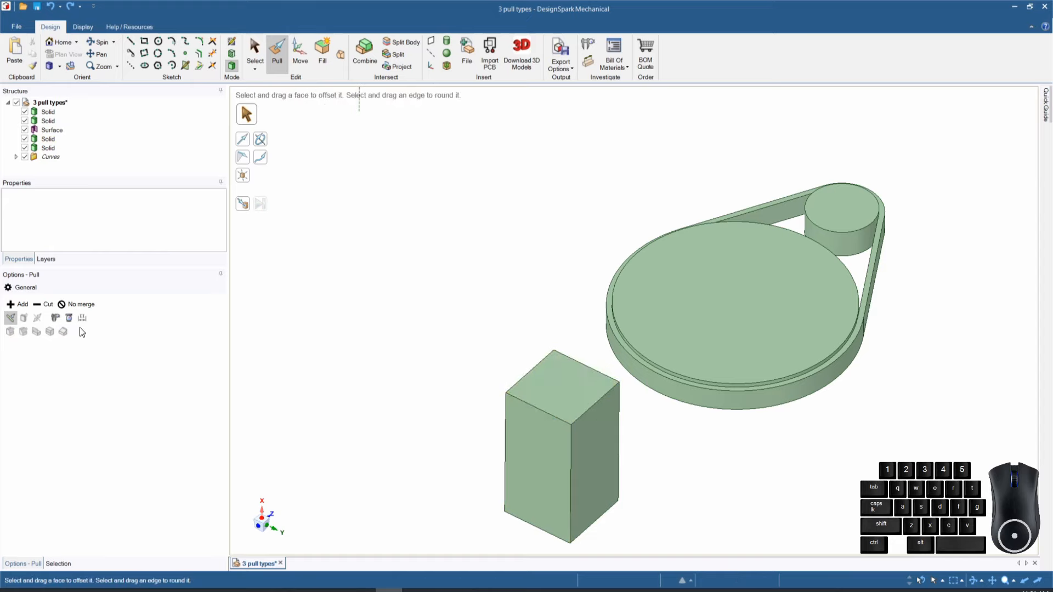
Step: Try copying the box's upper front edge down the front face, undo it, and copy it about 0.98 in across the top face
{"action": "left_click", "coordinate": [529, 407]}
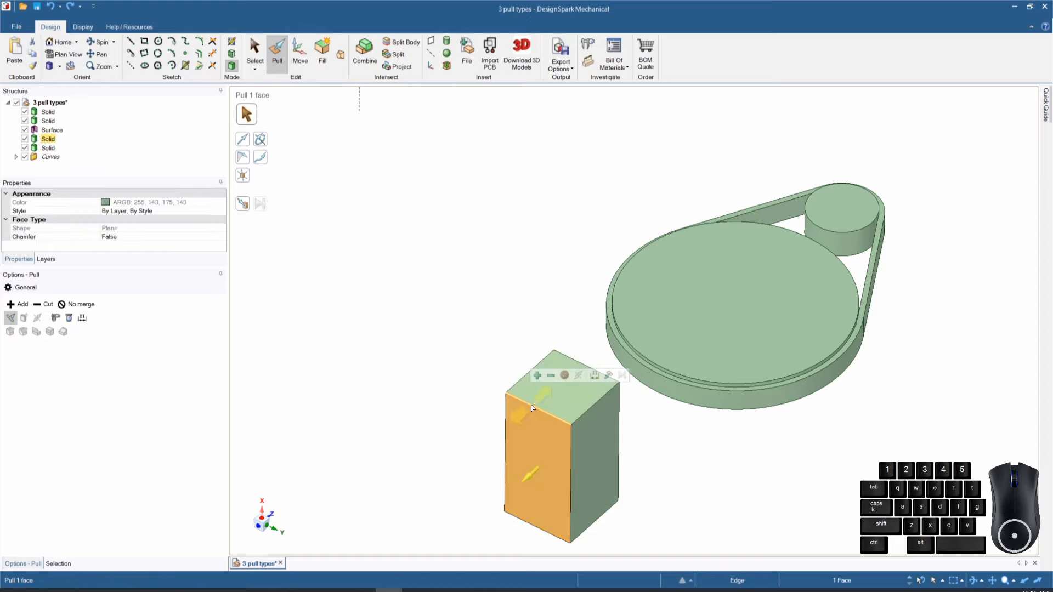
{"action": "left_click", "coordinate": [531, 407]}
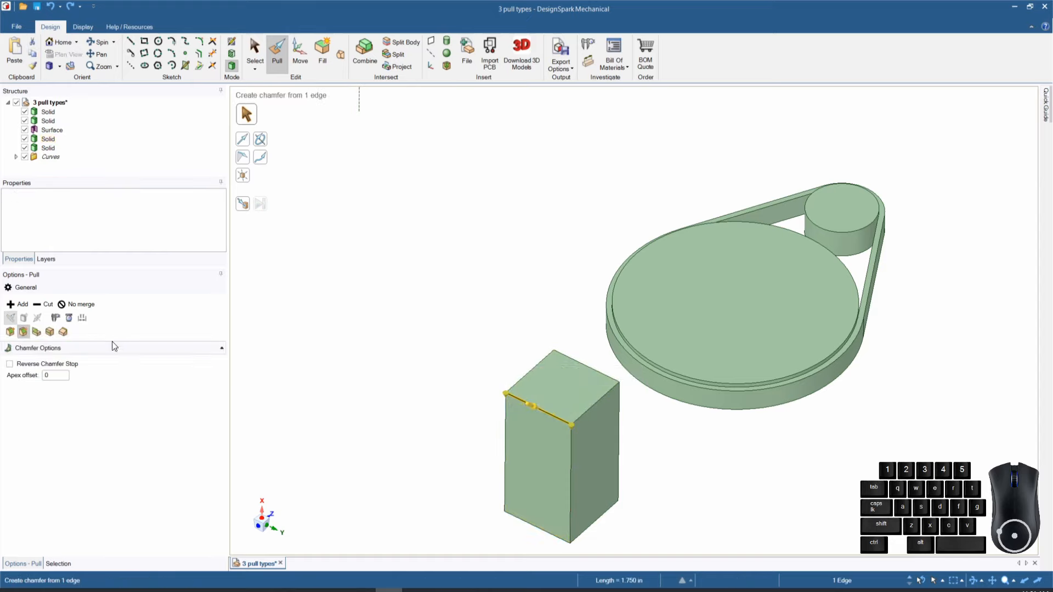
{"action": "left_click", "coordinate": [50, 331]}
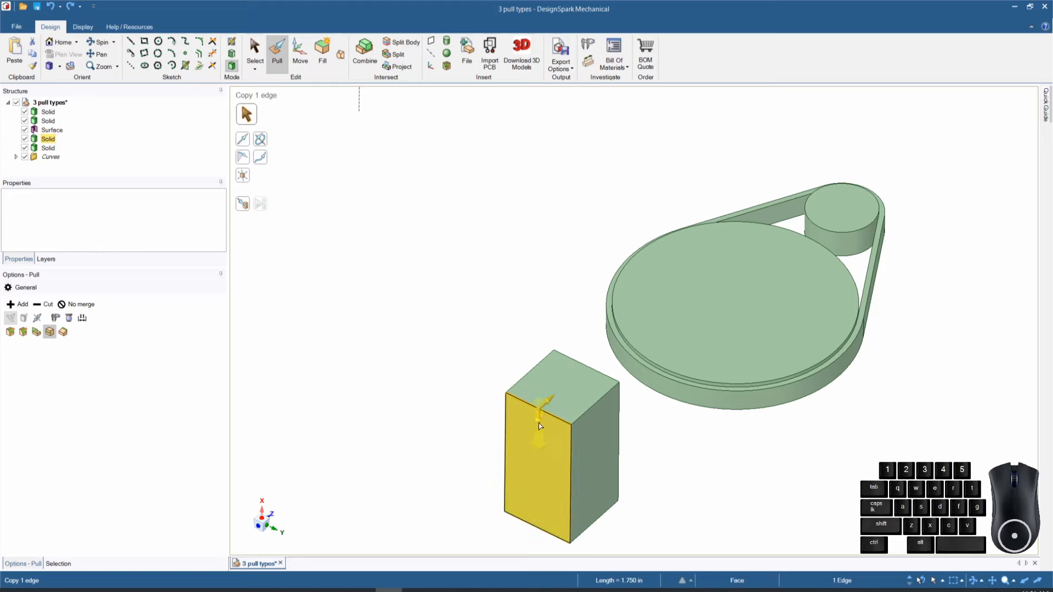
{"action": "left_click_drag", "start_coordinate": [540, 425], "coordinate": [540, 481]}
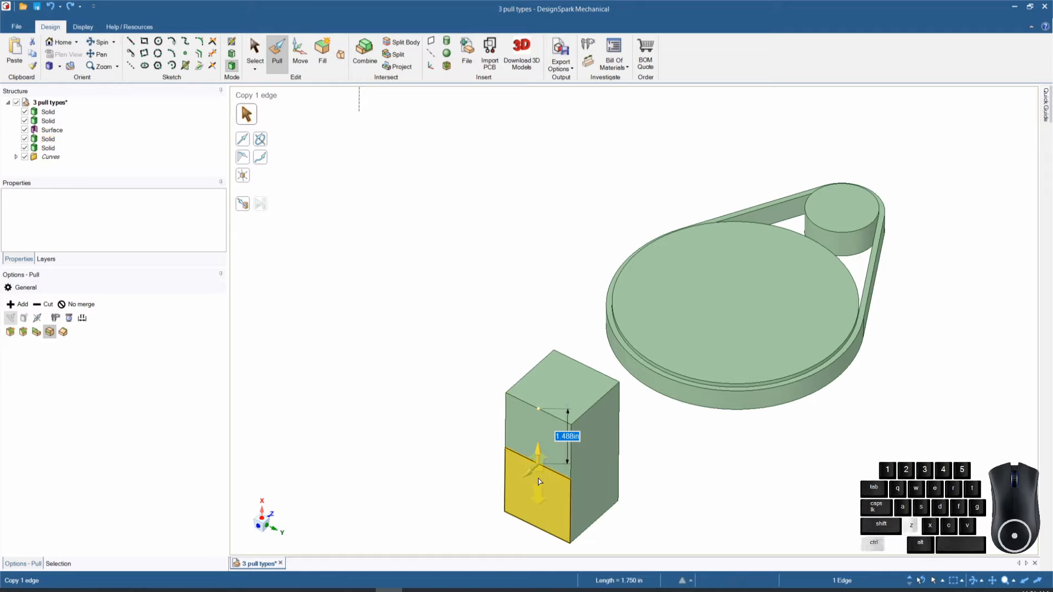
{"action": "key", "text": "Escape"}
{"action": "left_click_drag", "start_coordinate": [550, 400], "coordinate": [576, 379]}
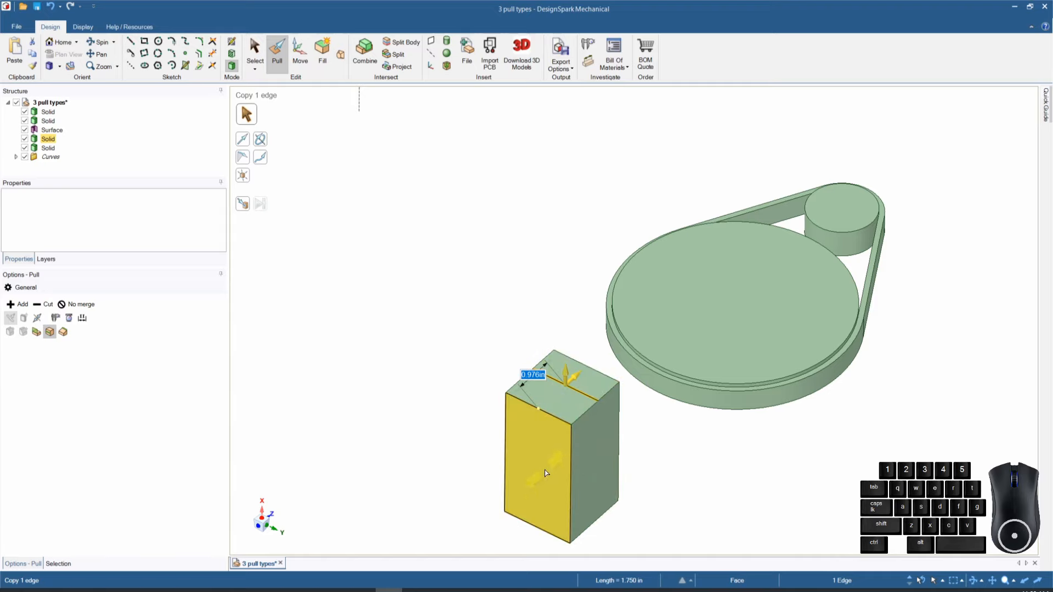
Step: Copy the box's upper front edge down to about the middle of the front face and clear the selection
{"action": "left_click", "coordinate": [517, 401]}
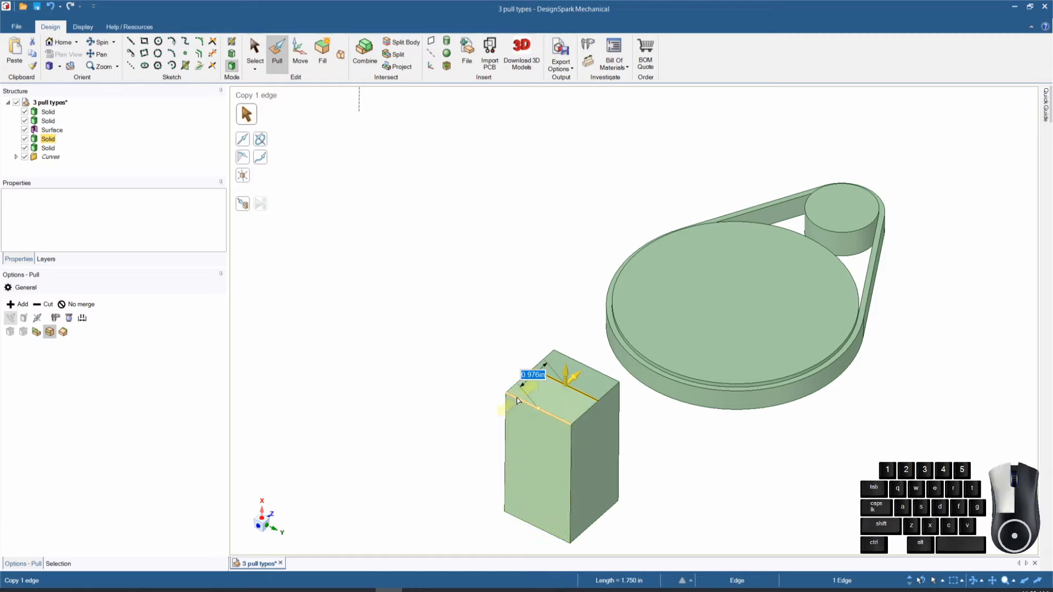
{"action": "left_click_drag", "start_coordinate": [535, 423], "coordinate": [538, 476]}
{"action": "left_click", "coordinate": [446, 459]}
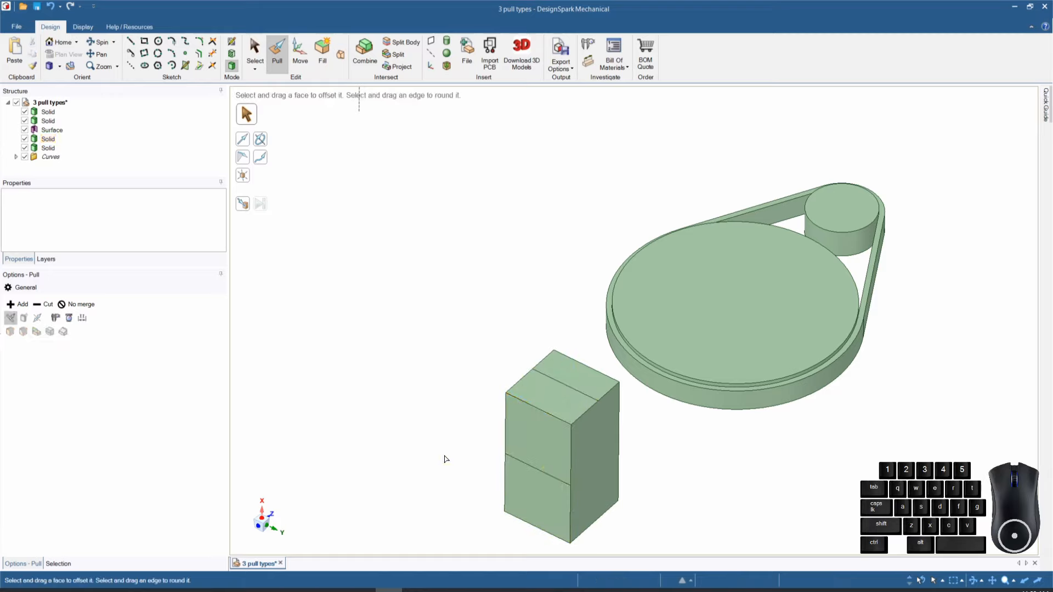
Step: Extrude the copied edge on the box's front face into a stepped surface, with the outermost section about 1.84 in long
{"action": "left_click", "coordinate": [522, 463]}
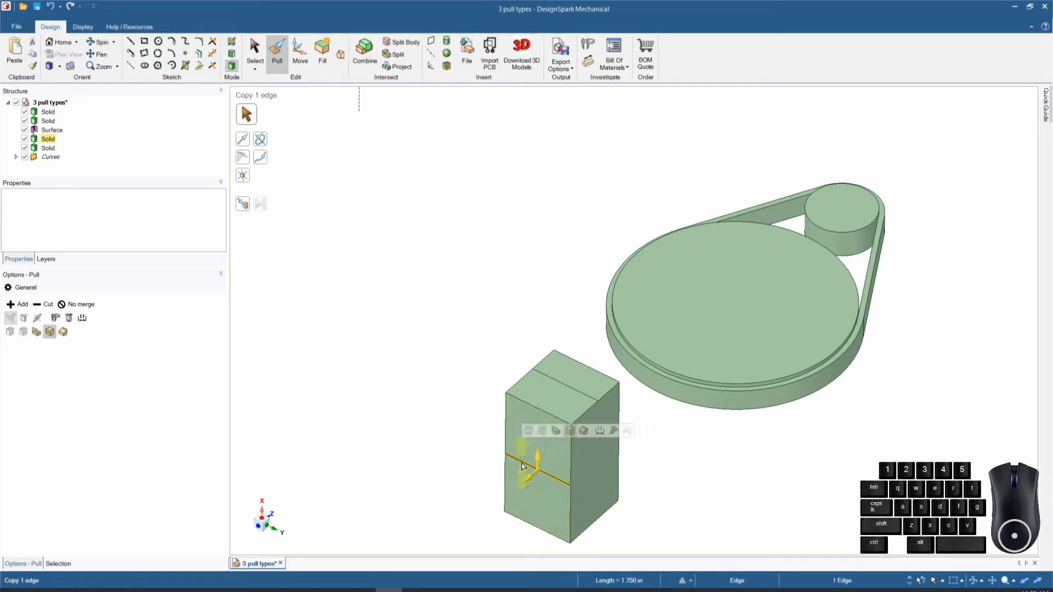
{"action": "left_click", "coordinate": [36, 333]}
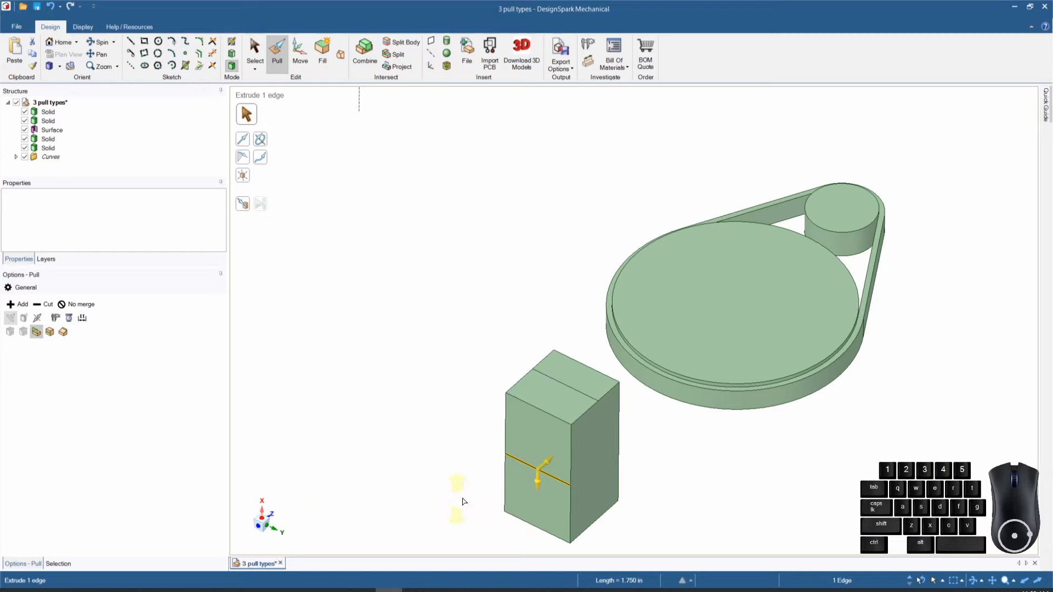
{"action": "left_click_drag", "start_coordinate": [546, 462], "coordinate": [487, 426]}
{"action": "scroll", "coordinate": [488, 423], "scroll_direction": "down", "scroll_amount": 2}
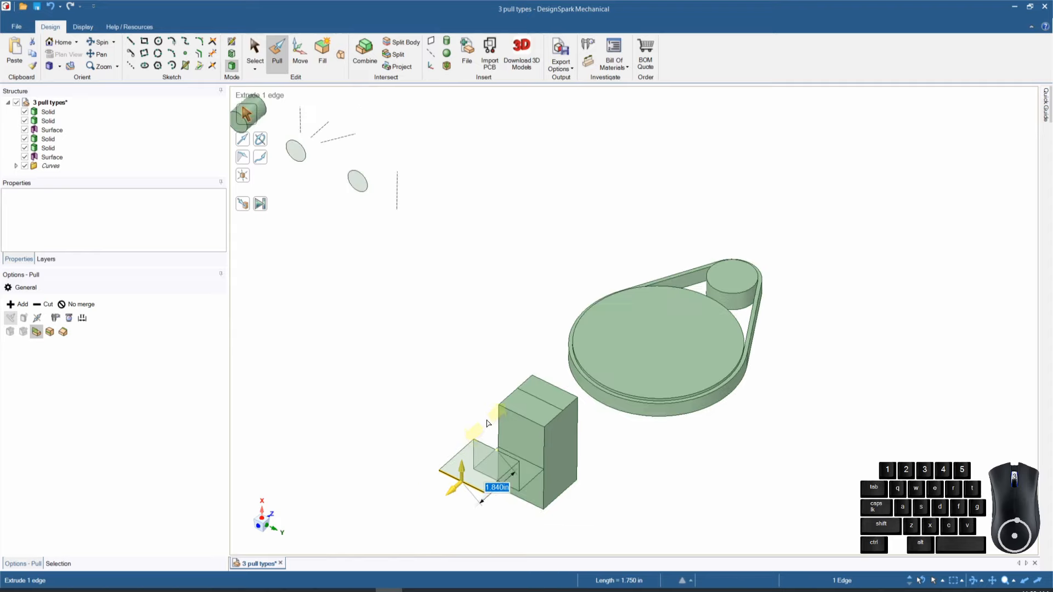
Step: Extrude the lower part of the front face's vertical corner edge outward into a surface about 2.4 in long
{"action": "scroll", "coordinate": [488, 423], "scroll_direction": "down", "scroll_amount": 2}
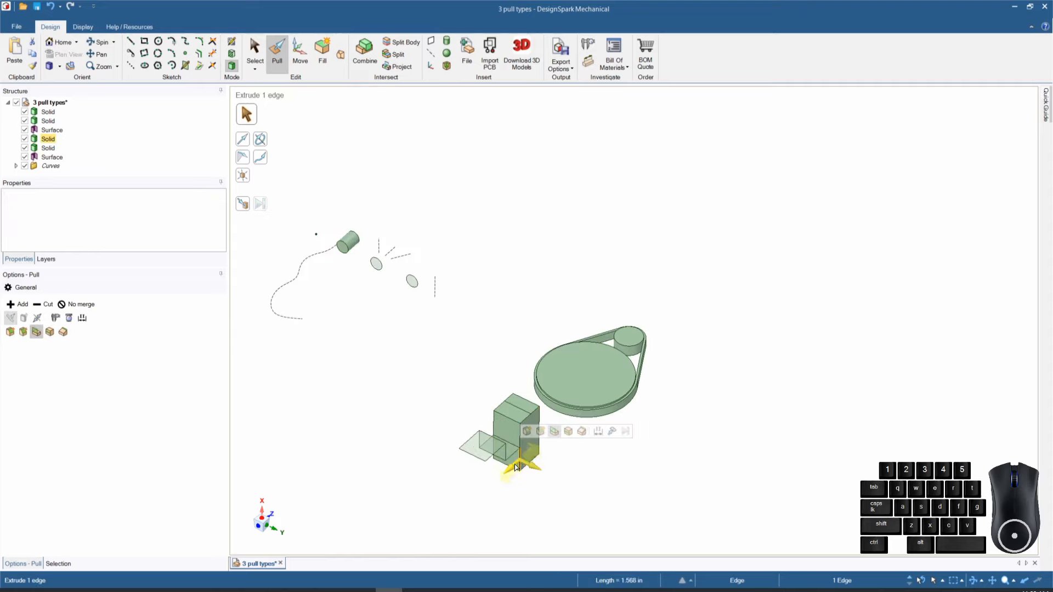
{"action": "left_click_drag", "start_coordinate": [516, 467], "coordinate": [485, 493]}
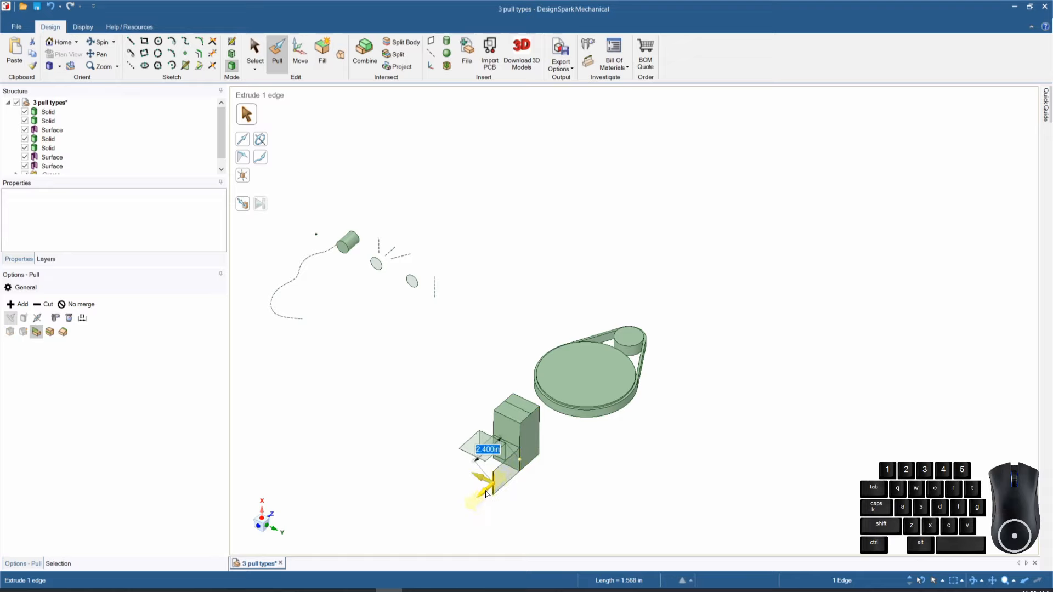
{"action": "left_click", "coordinate": [486, 494]}
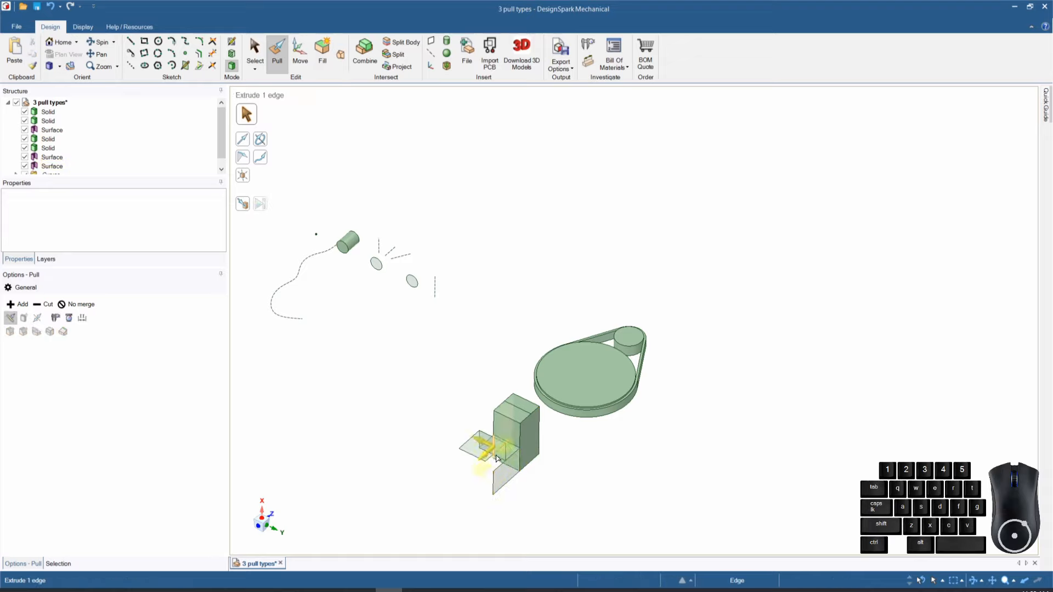
{"action": "scroll", "coordinate": [496, 458], "scroll_direction": "up", "scroll_amount": 4}
{"action": "mouse_move", "coordinate": [438, 503]}
{"action": "middle_mouse_down"}
{"action": "mouse_move", "coordinate": [463, 491]}
{"action": "mouse_move", "coordinate": [433, 493]}
{"action": "middle_mouse_up"}
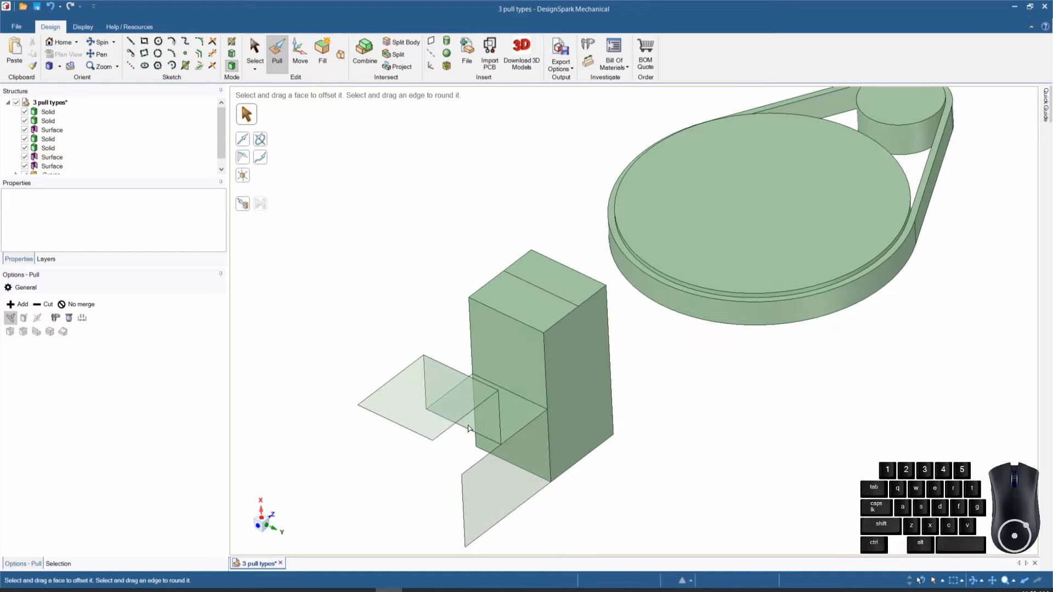
Step: Pivot the box's upper front edge down the front face by about 0.61 in to form a sloped face
{"action": "mouse_move", "coordinate": [418, 479]}
{"action": "middle_mouse_down"}
{"action": "mouse_move", "coordinate": [428, 470]}
{"action": "mouse_move", "coordinate": [387, 469]}
{"action": "middle_mouse_up"}
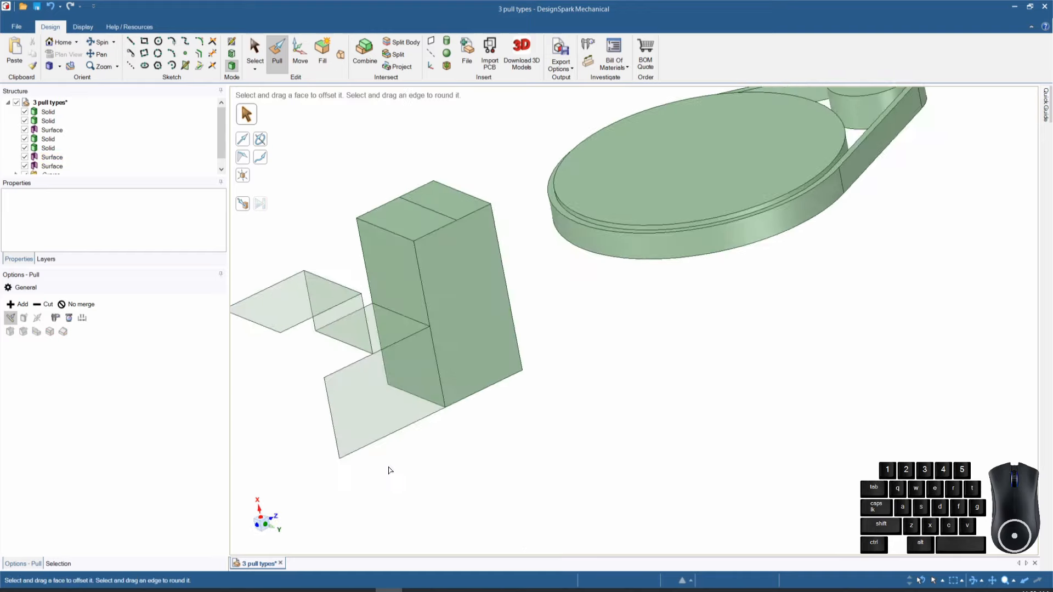
{"action": "scroll", "coordinate": [526, 423], "scroll_direction": "up", "scroll_amount": 2}
{"action": "scroll", "coordinate": [493, 428], "scroll_direction": "down", "scroll_amount": 4}
{"action": "scroll", "coordinate": [357, 405], "scroll_direction": "up", "scroll_amount": 3}
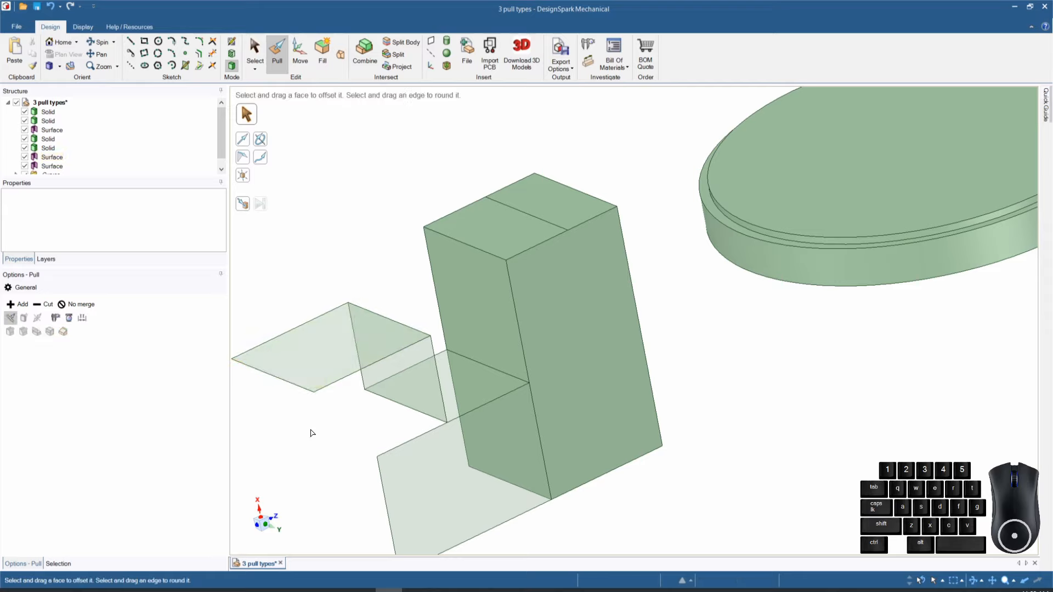
{"action": "left_click", "coordinate": [440, 280]}
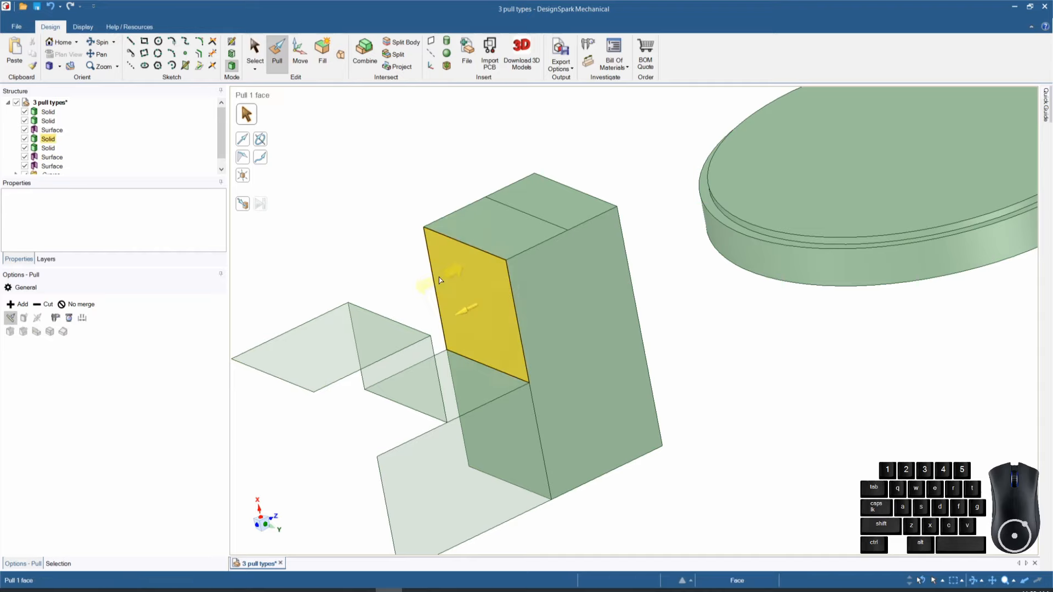
{"action": "left_click", "coordinate": [464, 243]}
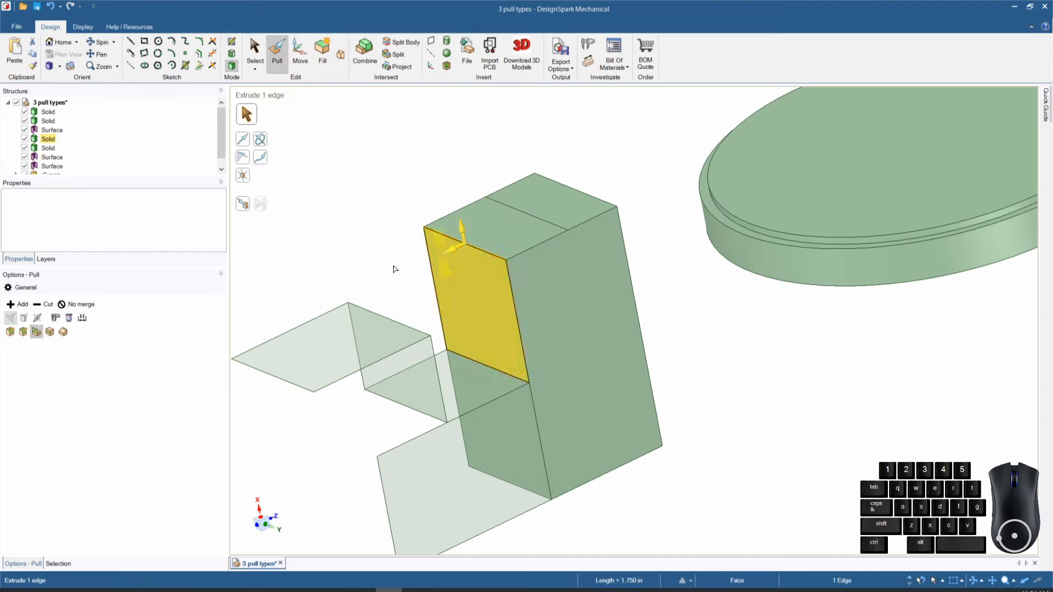
{"action": "left_click", "coordinate": [64, 332]}
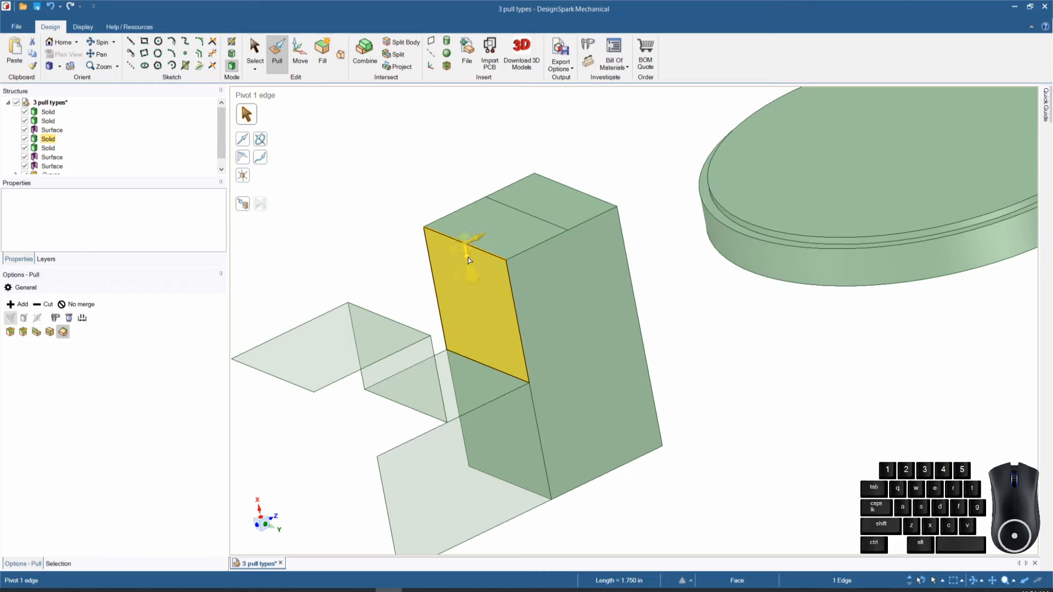
{"action": "left_click_drag", "start_coordinate": [468, 257], "coordinate": [493, 348]}
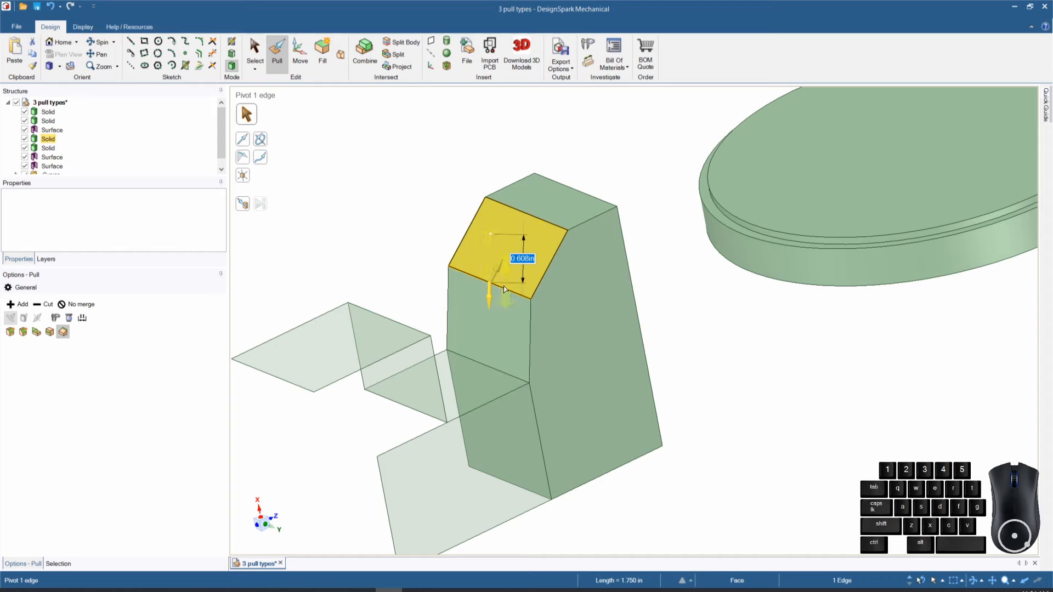
{"action": "scroll", "coordinate": [560, 354], "scroll_direction": "down", "scroll_amount": 2}
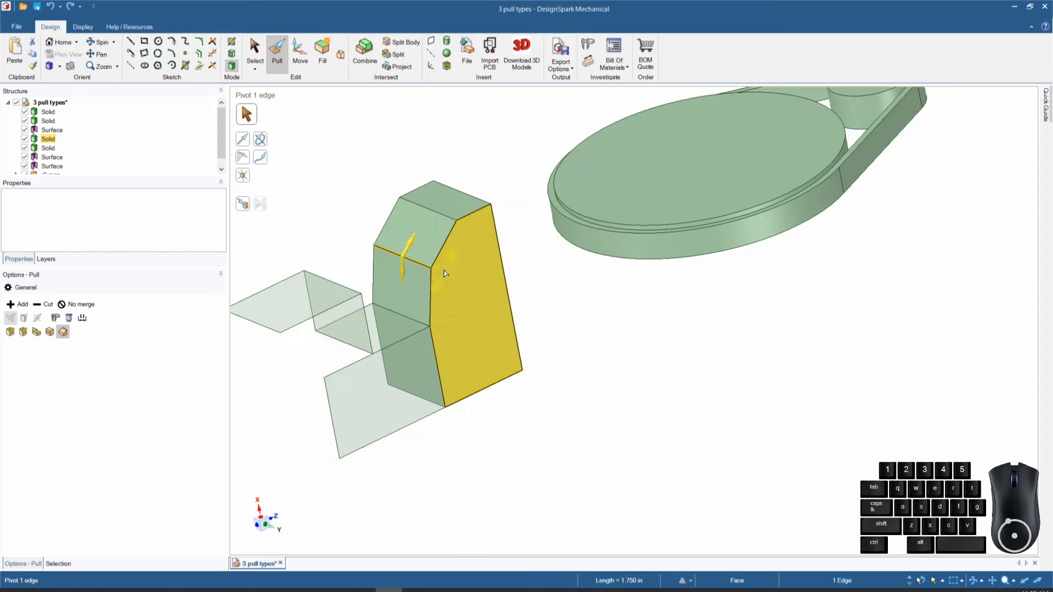
Step: Select the sloped face's upper edge for pivoting, and undo the edits back to the original model in the home view
{"action": "left_click", "coordinate": [428, 212]}
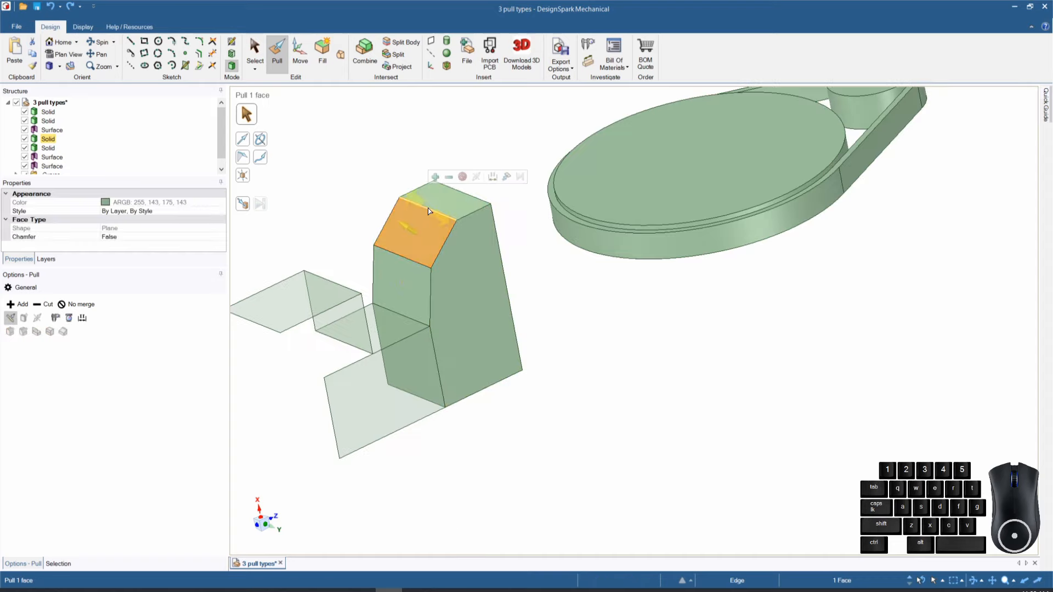
{"action": "left_click", "coordinate": [428, 210]}
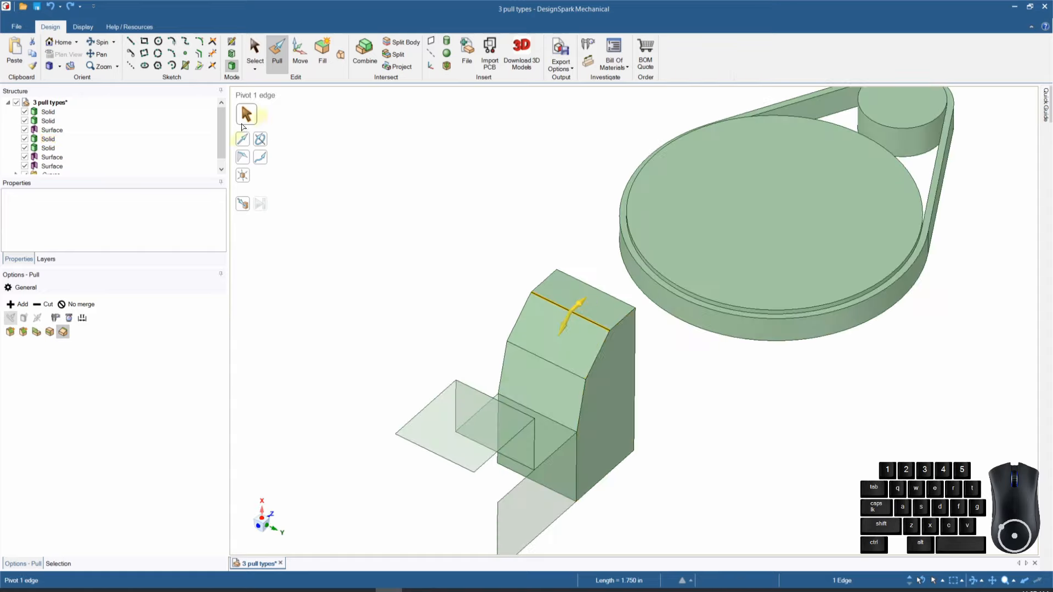
{"action": "left_click", "coordinate": [63, 42]}
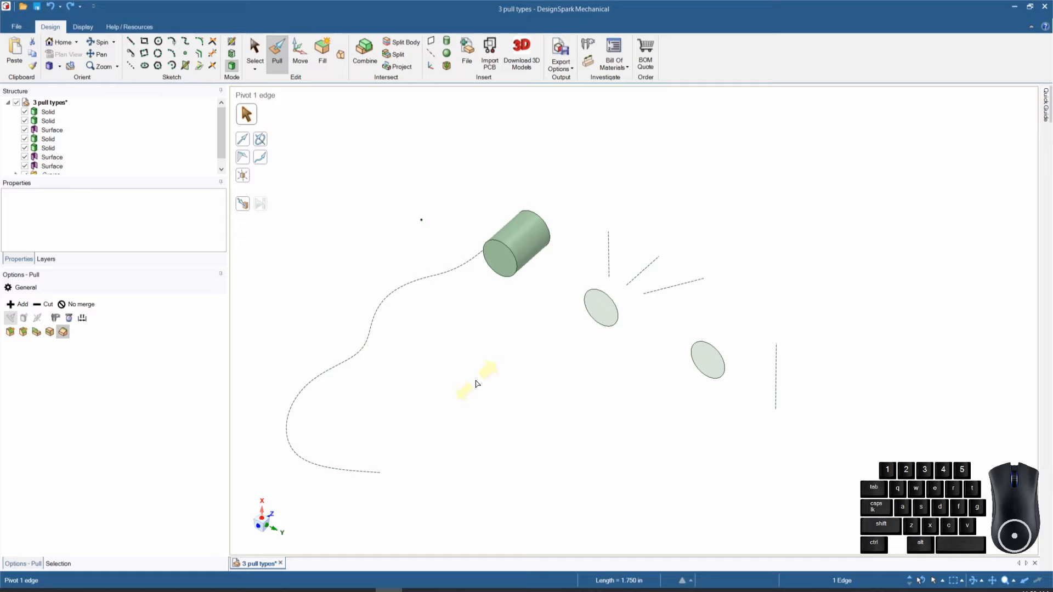
{"action": "key", "text": "ctrl+z"}
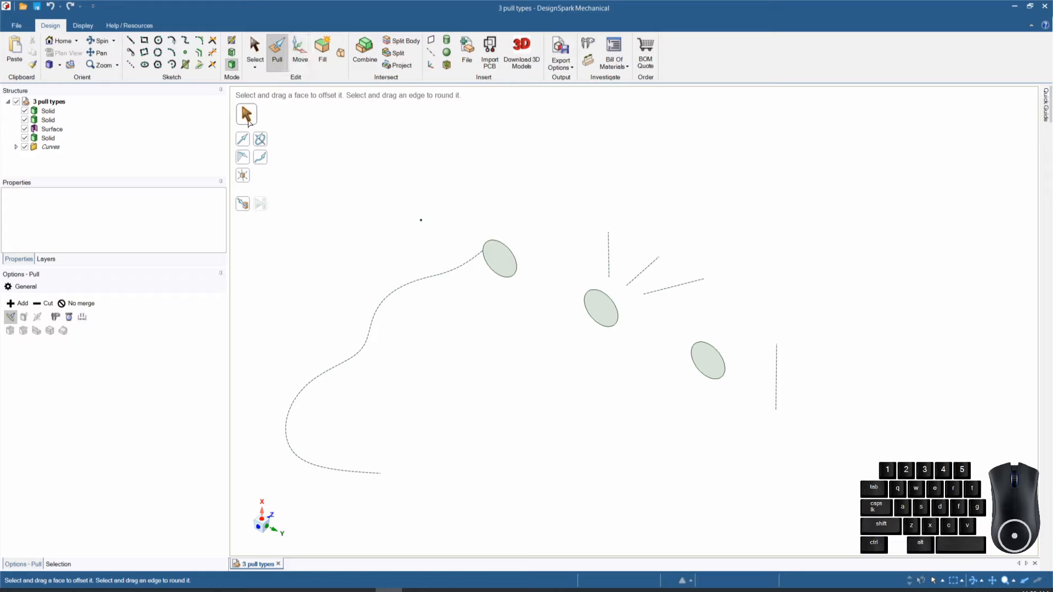
Step: Try pulling the circle at the spline's end in directions taken from the construction lines
{"action": "left_click", "coordinate": [508, 271]}
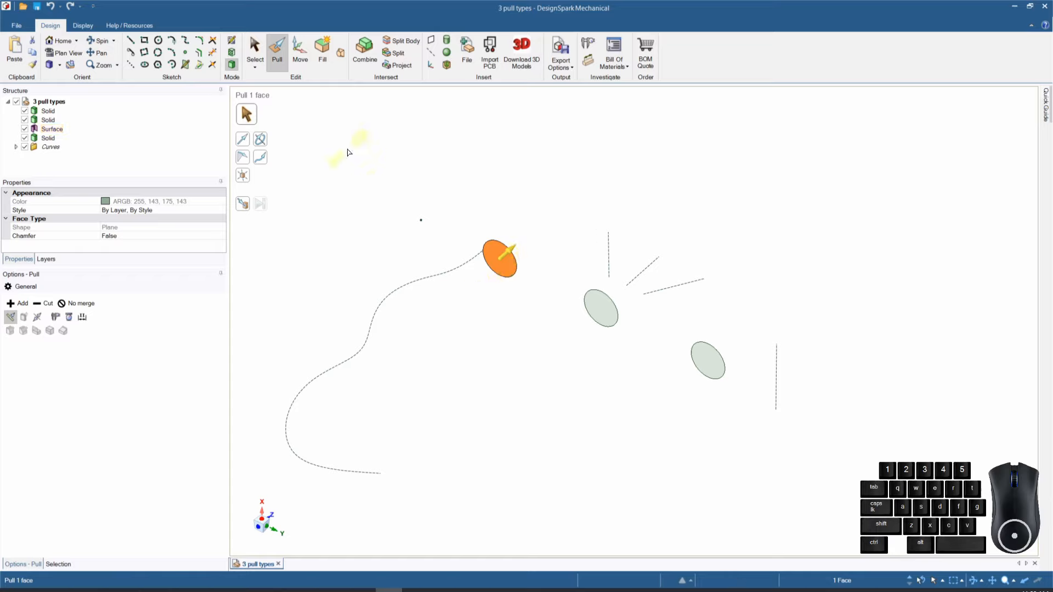
{"action": "left_click", "coordinate": [244, 141]}
{"action": "left_click", "coordinate": [250, 145]}
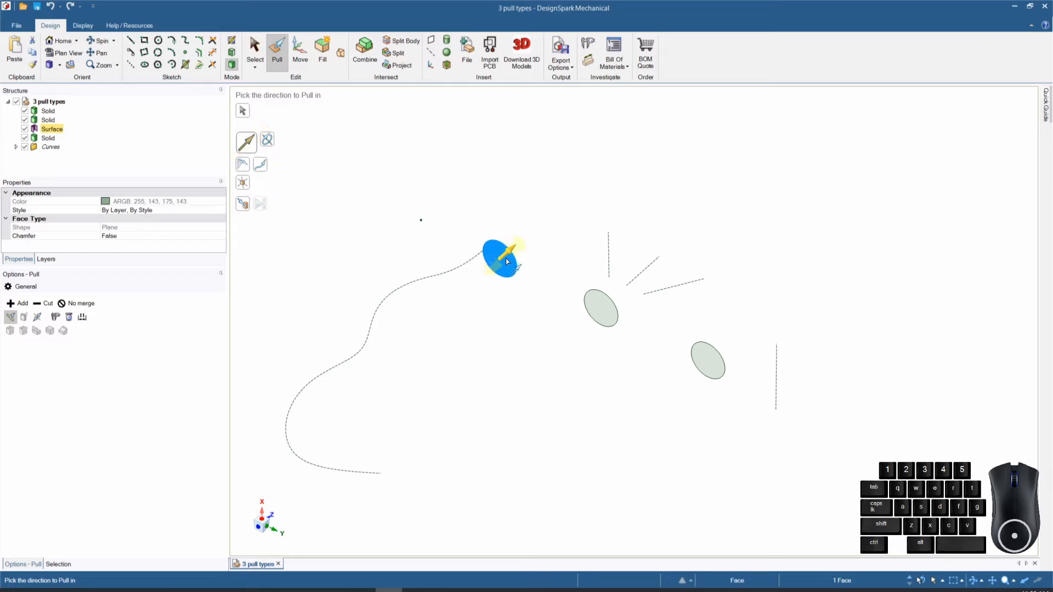
{"action": "left_click", "coordinate": [607, 255]}
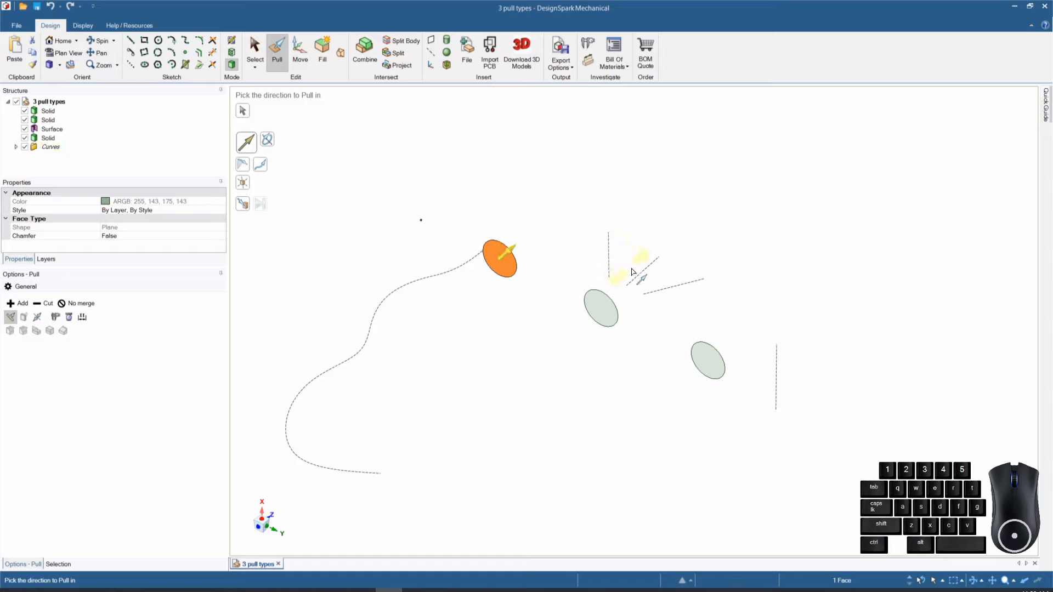
{"action": "left_click", "coordinate": [655, 292]}
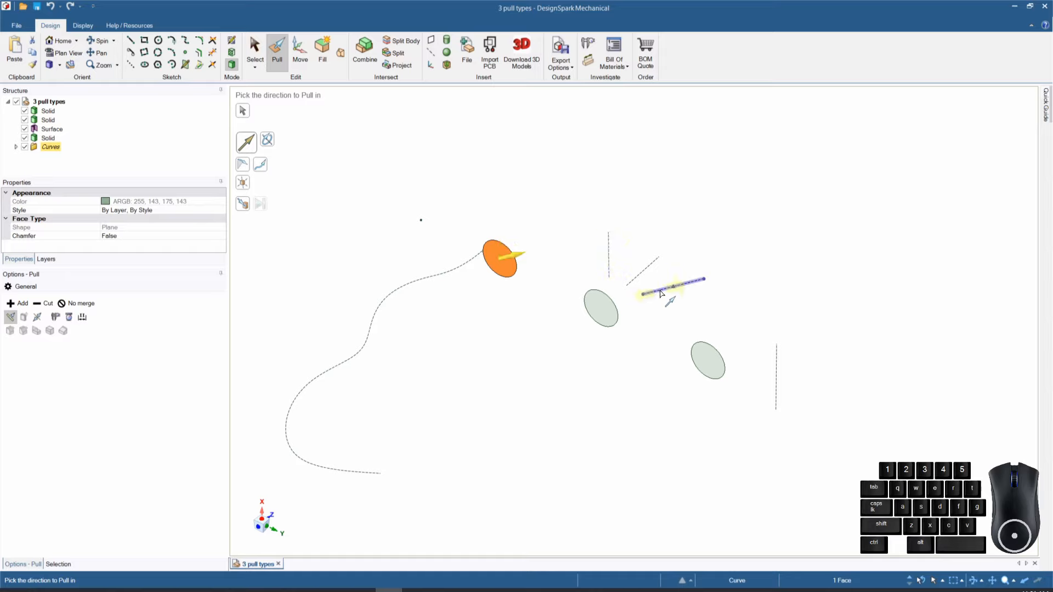
{"action": "left_click", "coordinate": [777, 377]}
{"action": "mouse_move", "coordinate": [505, 255]}
{"action": "left_mouse_down"}
{"action": "mouse_move", "coordinate": [509, 243]}
{"action": "mouse_move", "coordinate": [509, 253]}
{"action": "left_mouse_up"}
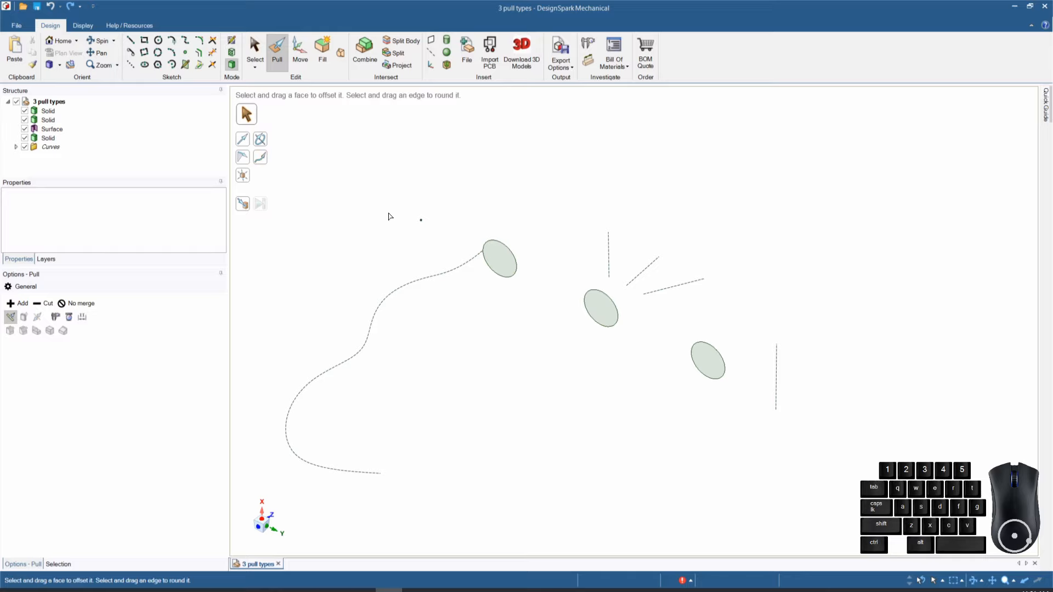
Step: Set the pull direction of the circle at the spline's end to the vertical construction line above the middle circle
{"action": "left_click", "coordinate": [246, 115]}
{"action": "left_click", "coordinate": [490, 263]}
{"action": "left_click", "coordinate": [491, 263]}
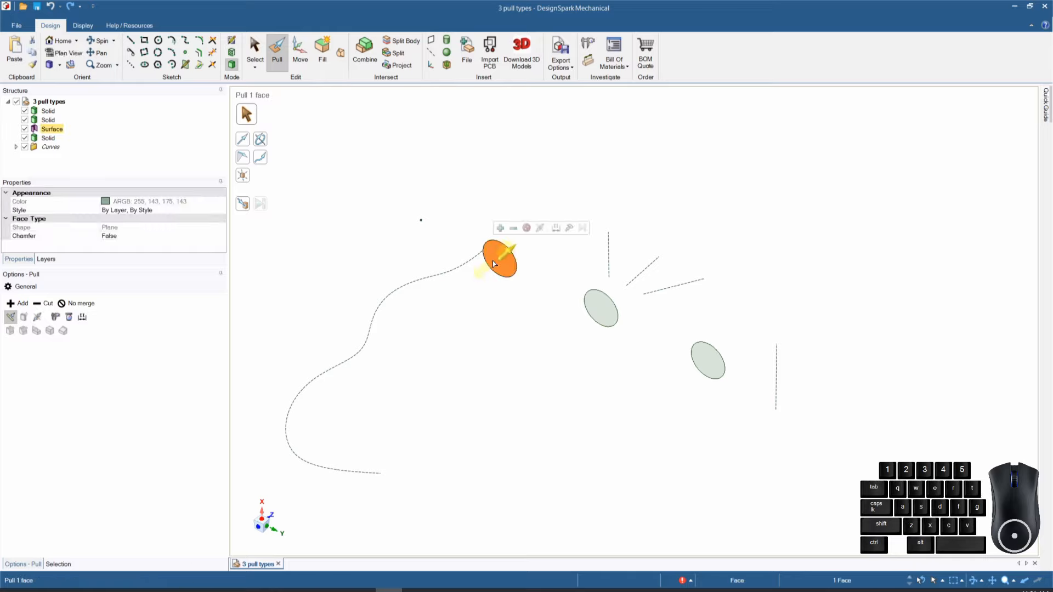
{"action": "left_click", "coordinate": [243, 142]}
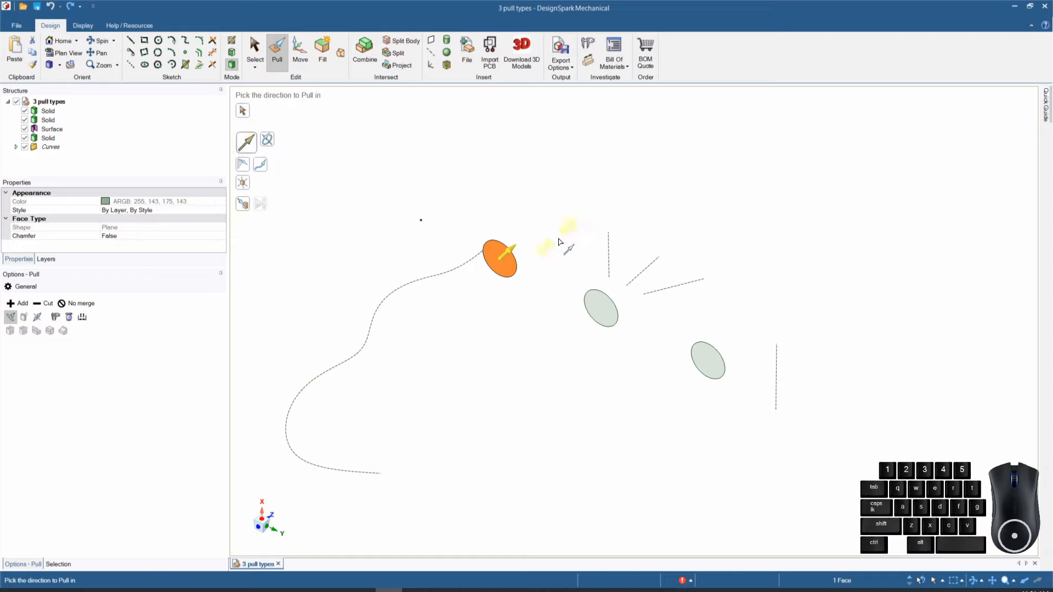
{"action": "left_click", "coordinate": [609, 264]}
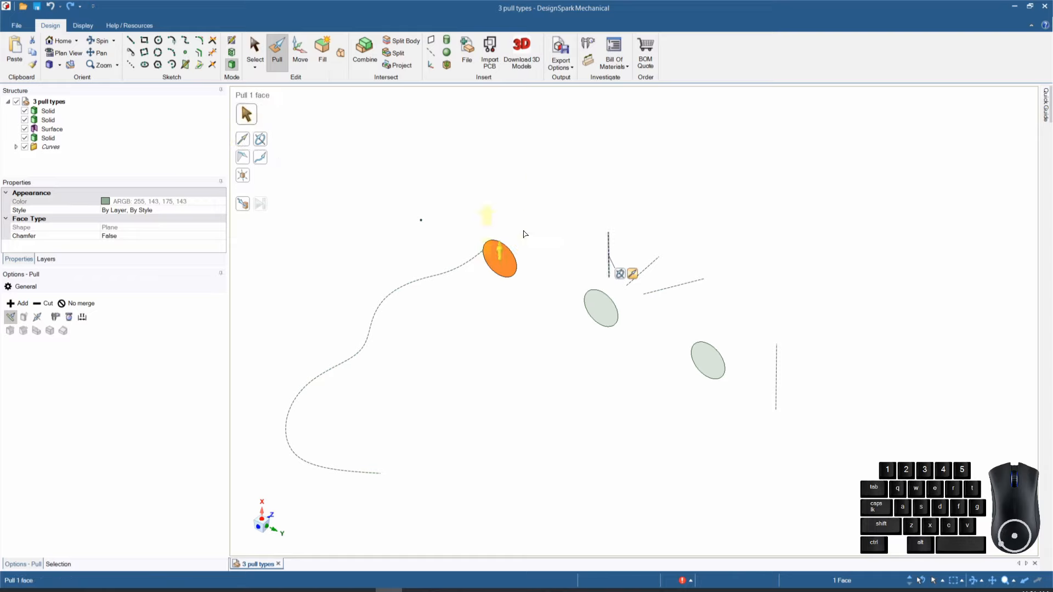
Step: Select the shallow sloping construction line, try the diagonal line as its pull direction, and reselect the circle at the spline's end
{"action": "left_click", "coordinate": [664, 292]}
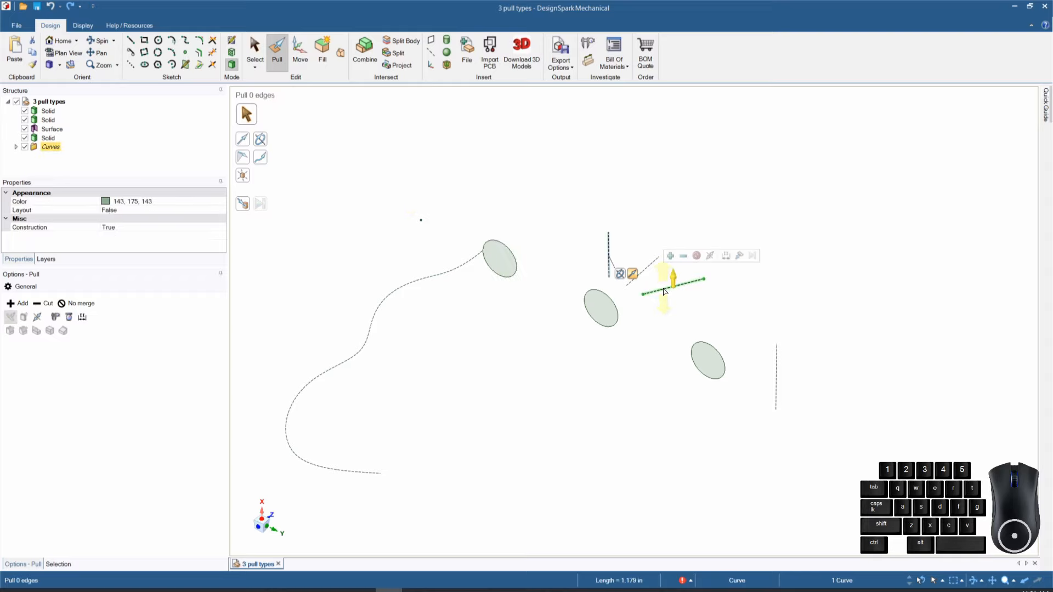
{"action": "left_click", "coordinate": [246, 141]}
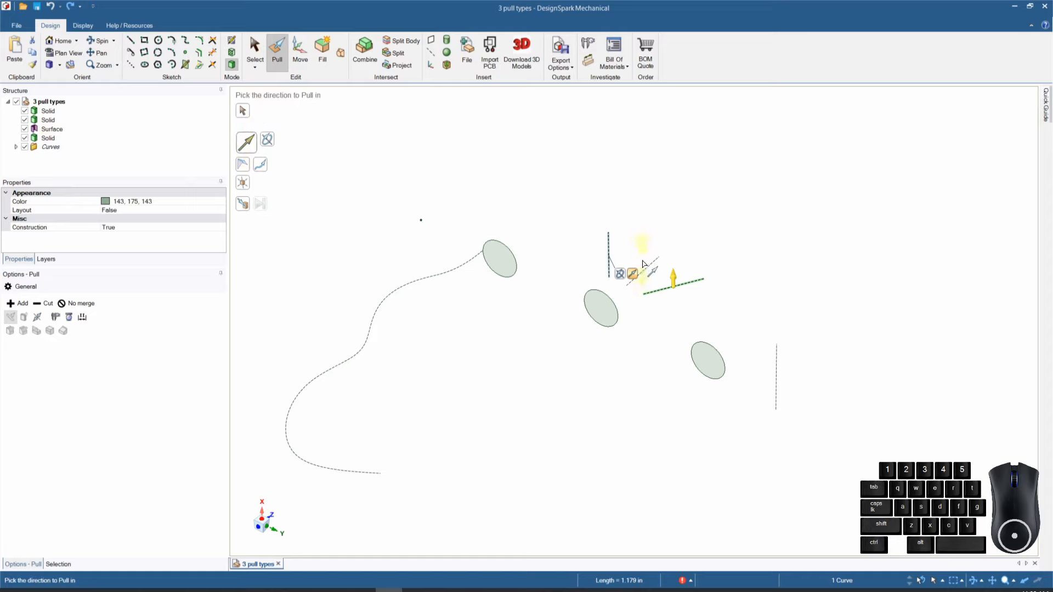
{"action": "left_click", "coordinate": [649, 271]}
{"action": "left_click", "coordinate": [510, 267]}
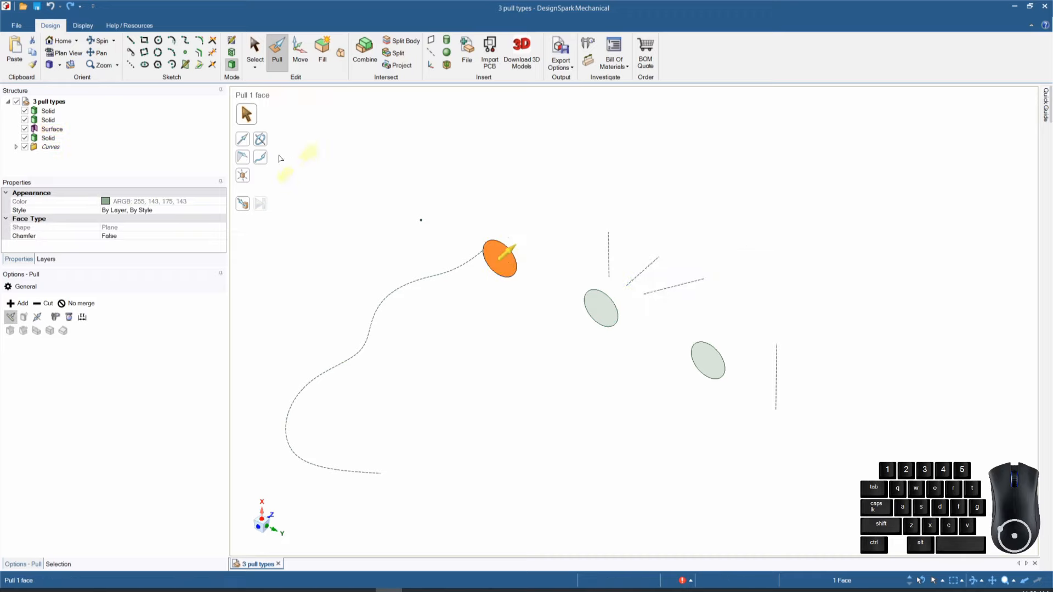
Step: Try two of the spline's points in turn as the circle's pull direction, and clear the selection
{"action": "left_click", "coordinate": [242, 138]}
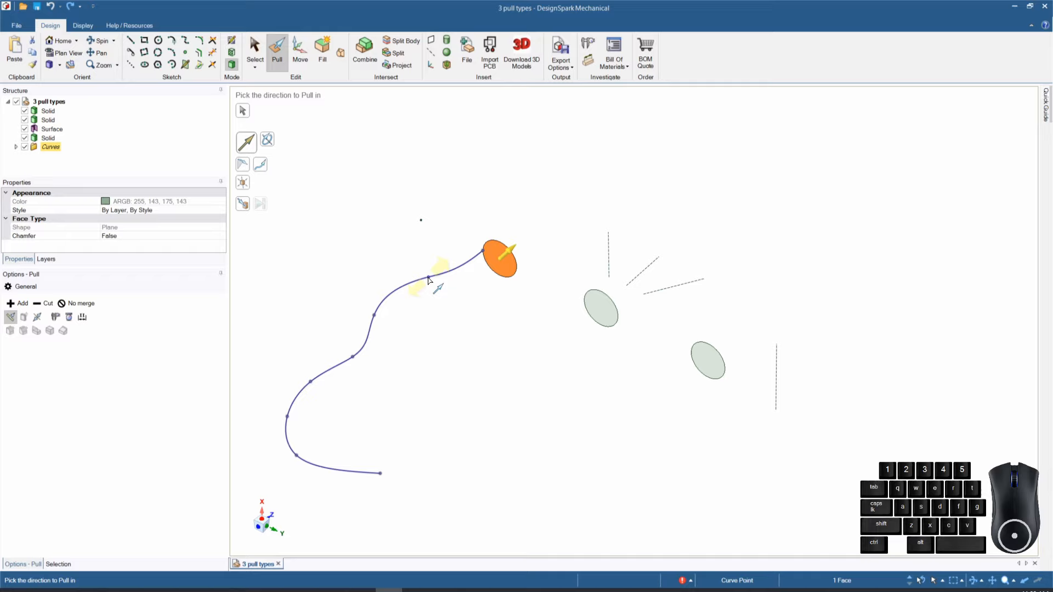
{"action": "left_click", "coordinate": [429, 279]}
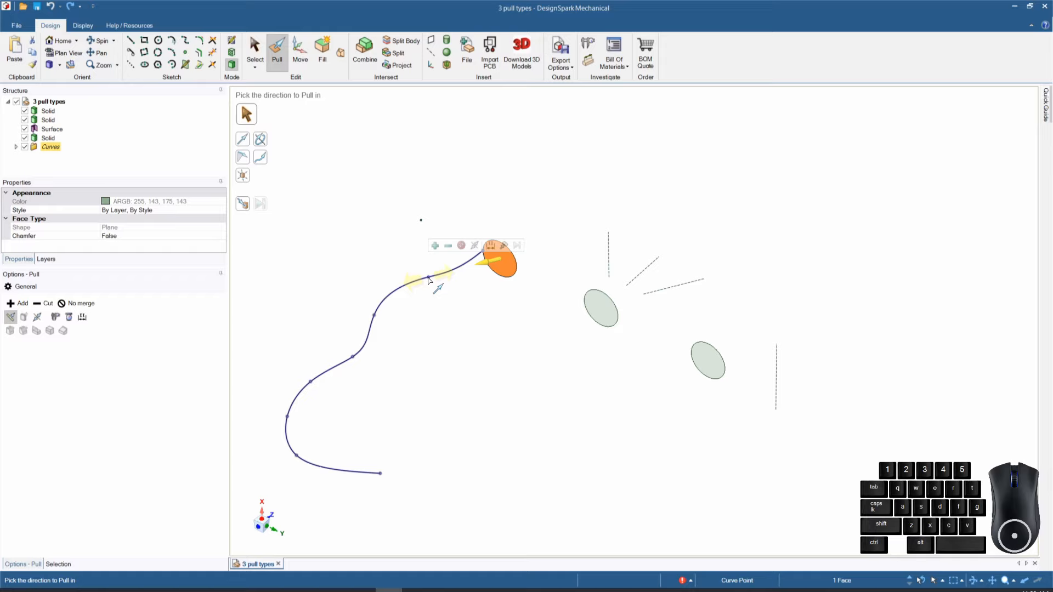
{"action": "left_click", "coordinate": [242, 139]}
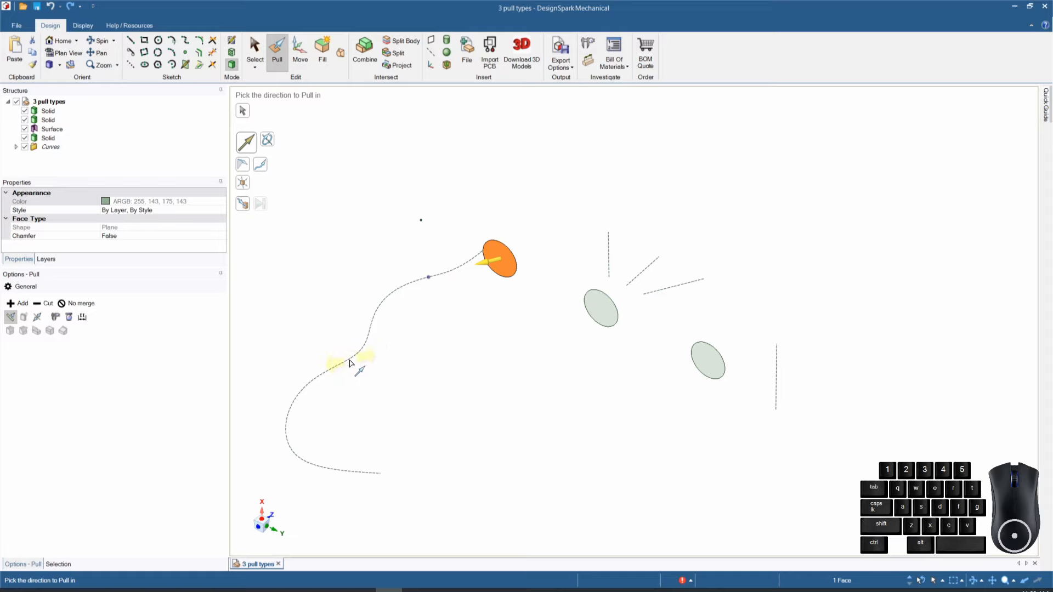
{"action": "left_click", "coordinate": [352, 360]}
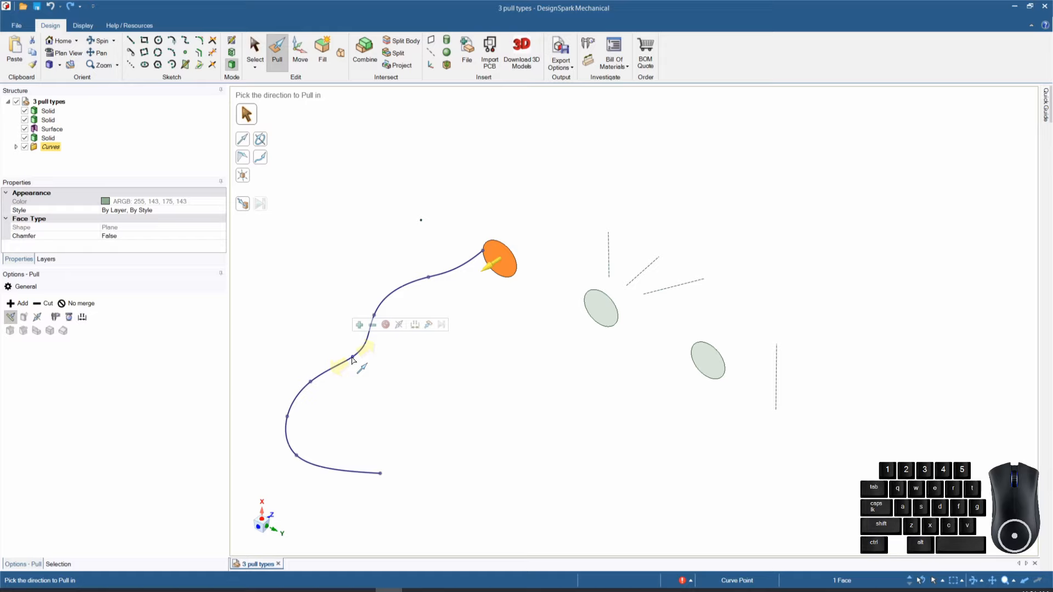
{"action": "left_click", "coordinate": [459, 356]}
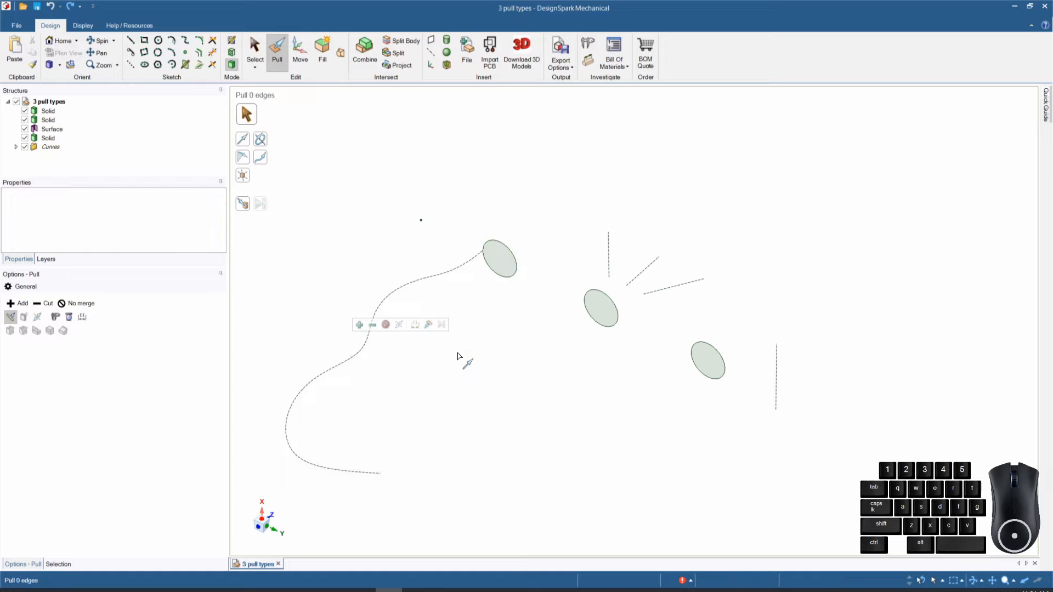
{"action": "key", "text": "Escape"}
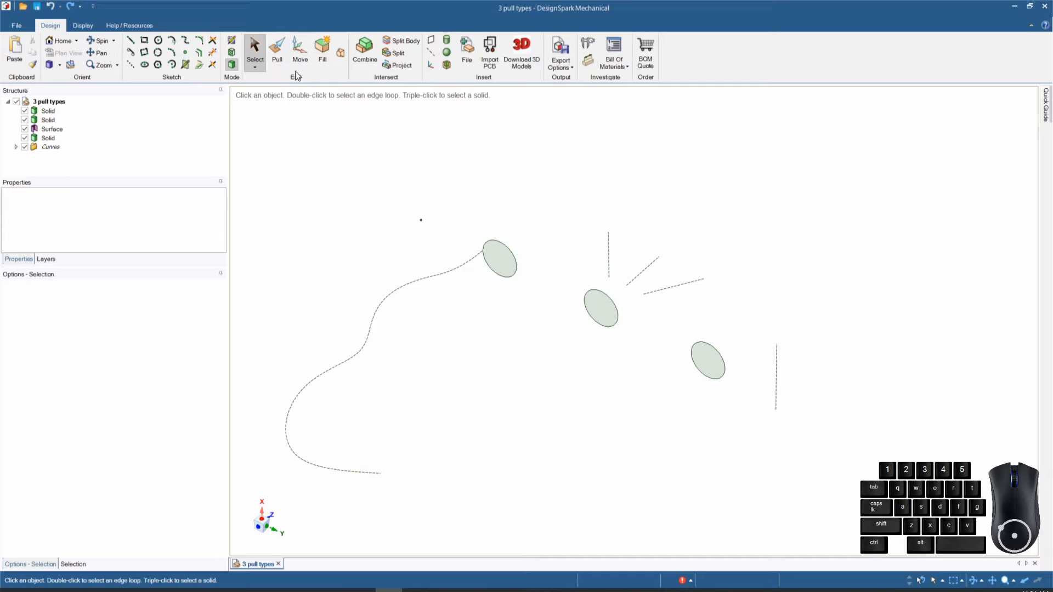
Step: Set the pull direction of the circle at the spline's end to the diagonal construction line
{"action": "left_click", "coordinate": [277, 51]}
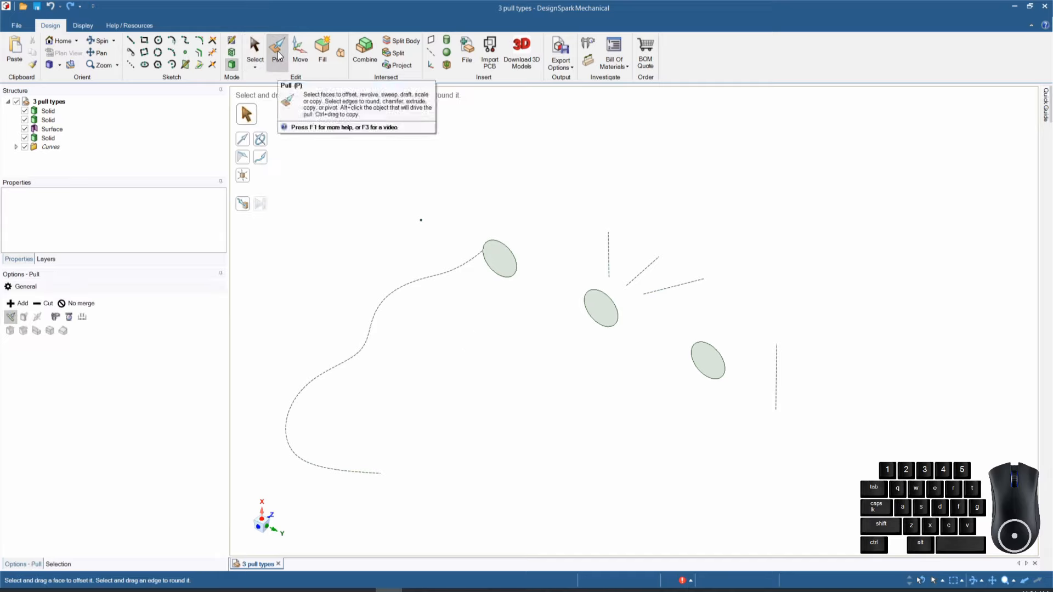
{"action": "left_click", "coordinate": [506, 265]}
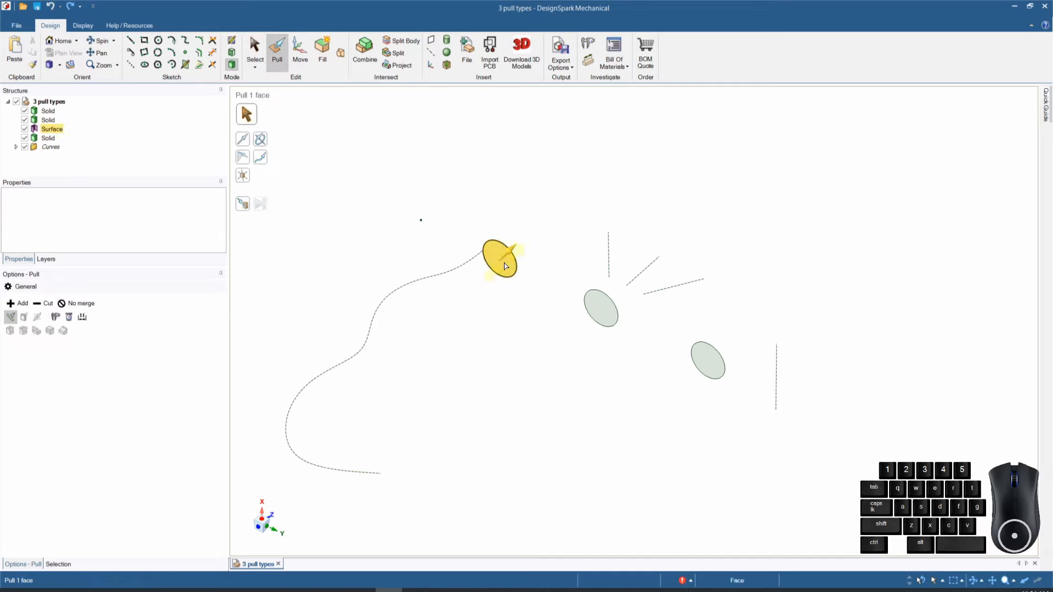
{"action": "left_click", "coordinate": [505, 266]}
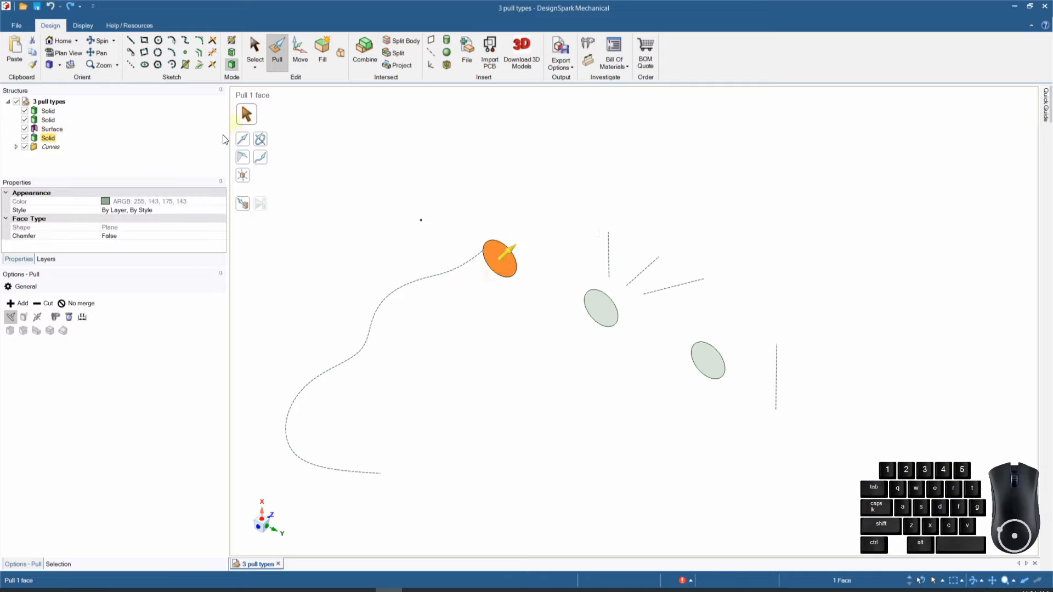
{"action": "left_click", "coordinate": [243, 139]}
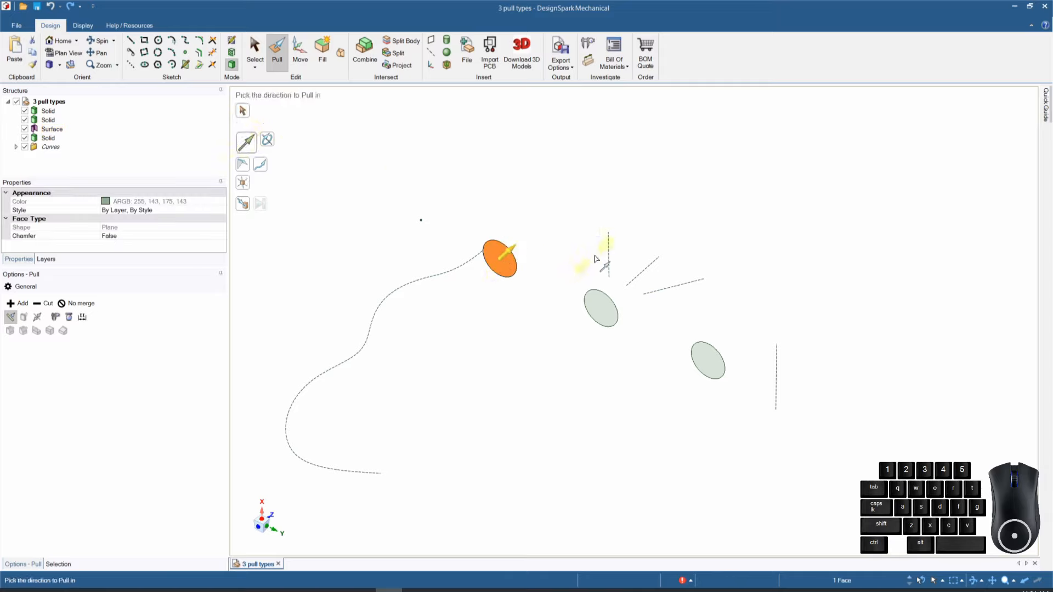
{"action": "left_click", "coordinate": [647, 289]}
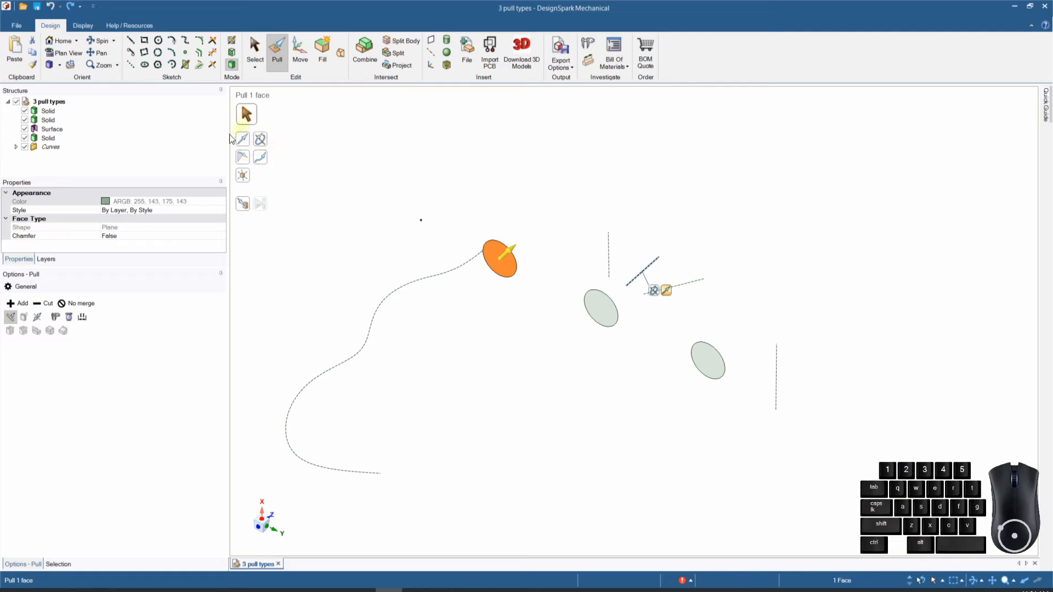
Step: Revolve the lowest circle about 82° around the vertical construction line beside it, and undo the revolve
{"action": "left_click", "coordinate": [246, 117]}
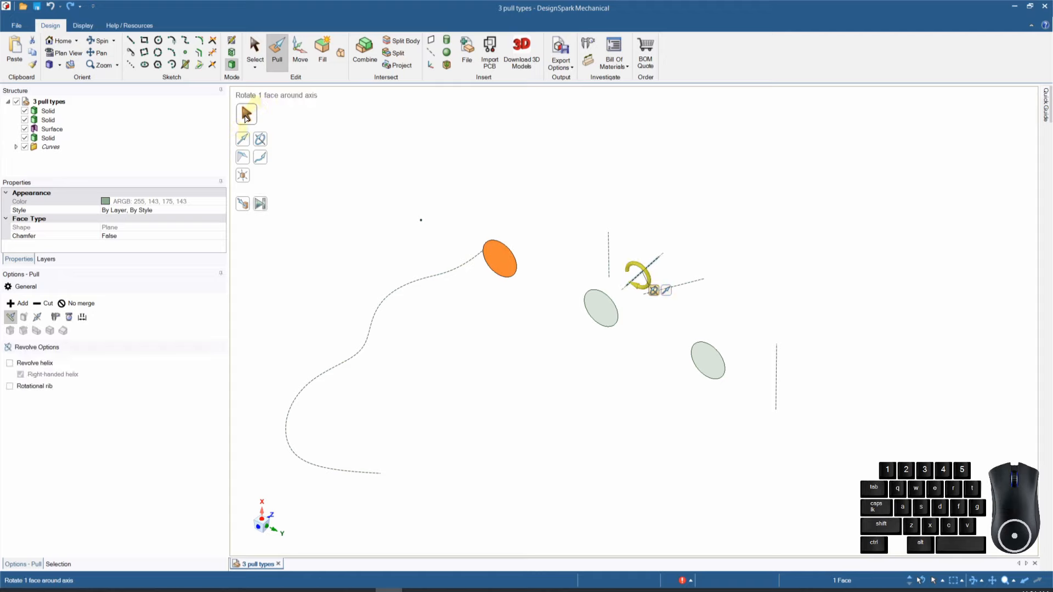
{"action": "left_click", "coordinate": [708, 363]}
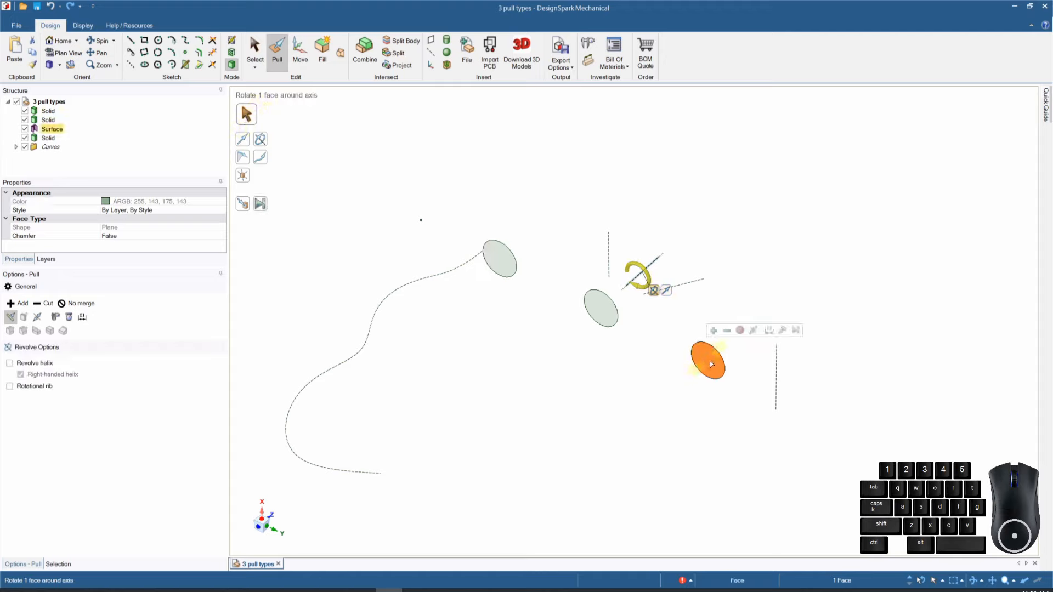
{"action": "left_click", "coordinate": [242, 138]}
{"action": "left_click", "coordinate": [776, 394]}
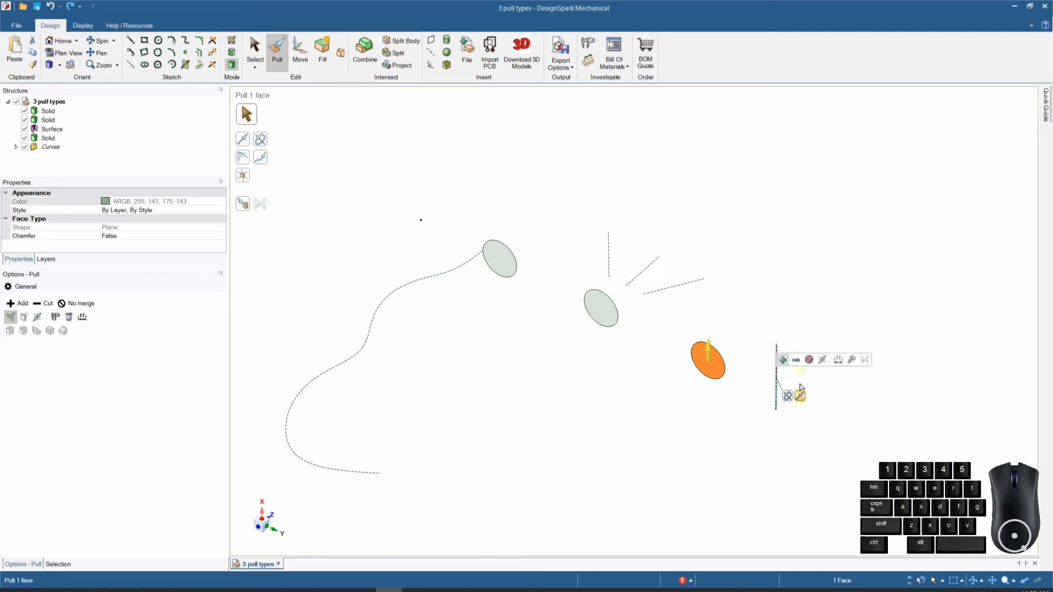
{"action": "left_click", "coordinate": [789, 396]}
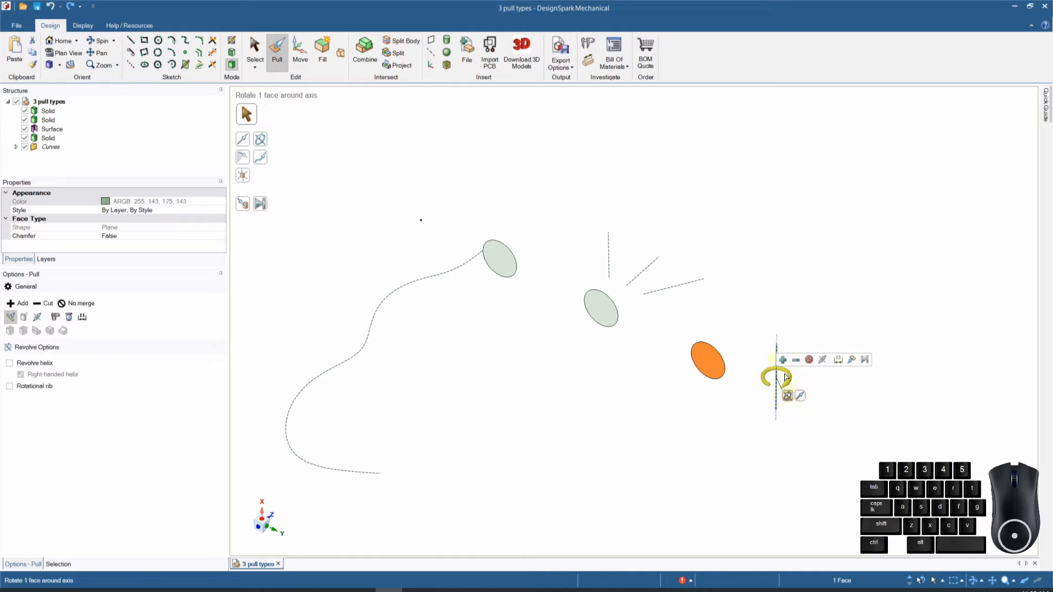
{"action": "left_click_drag", "start_coordinate": [787, 376], "coordinate": [815, 415]}
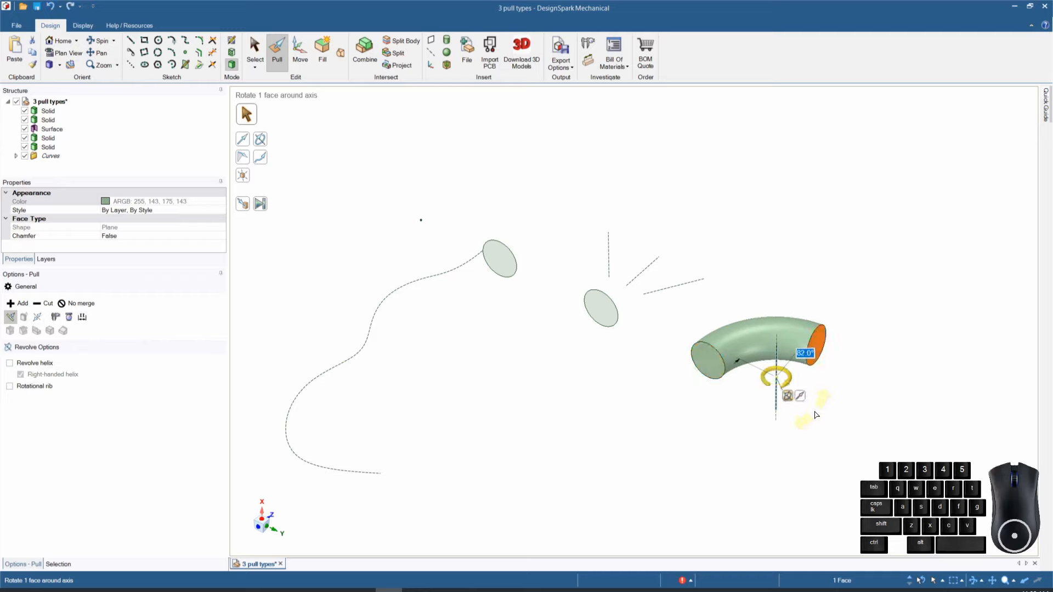
{"action": "key", "text": "ctrl+z"}
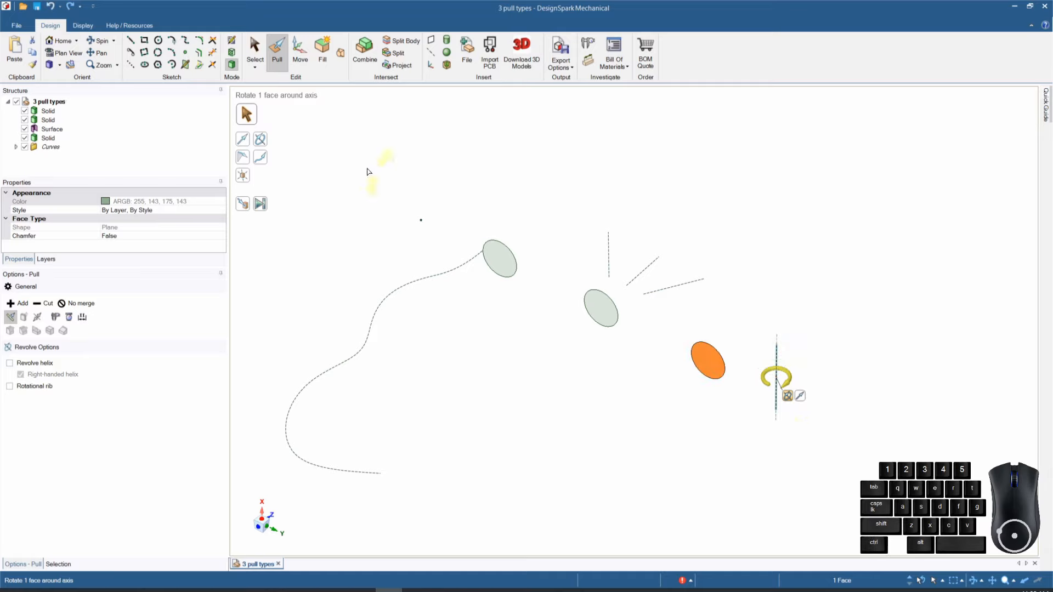
Step: Clear the selection, reselect the lowest circle and choose the vertical line beside it as its revolve axis
{"action": "left_click", "coordinate": [247, 115]}
{"action": "left_click", "coordinate": [665, 411]}
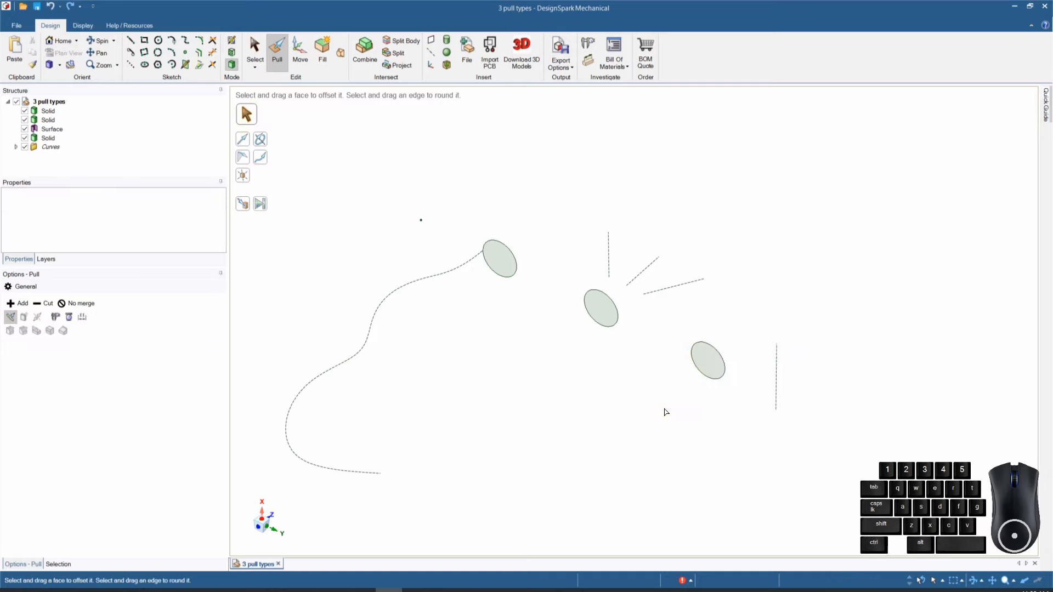
{"action": "left_click", "coordinate": [707, 364]}
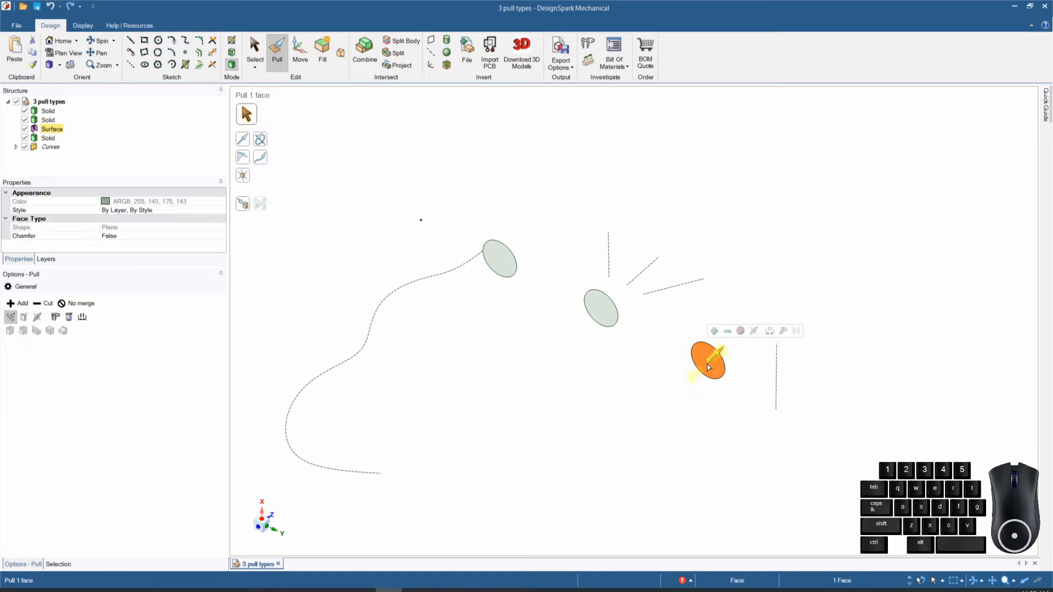
{"action": "left_click", "coordinate": [260, 144]}
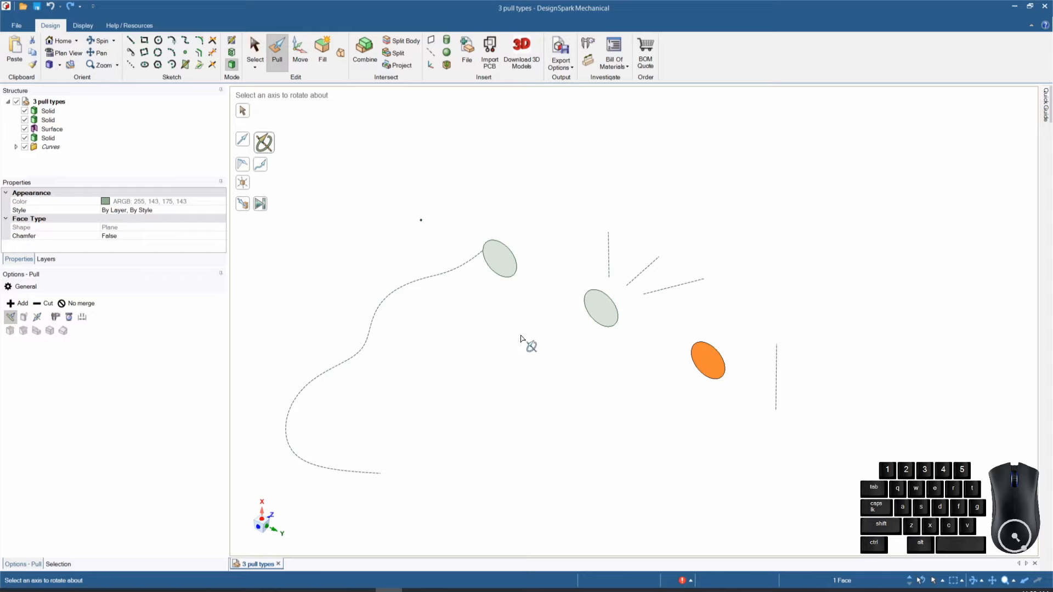
{"action": "left_click", "coordinate": [775, 374]}
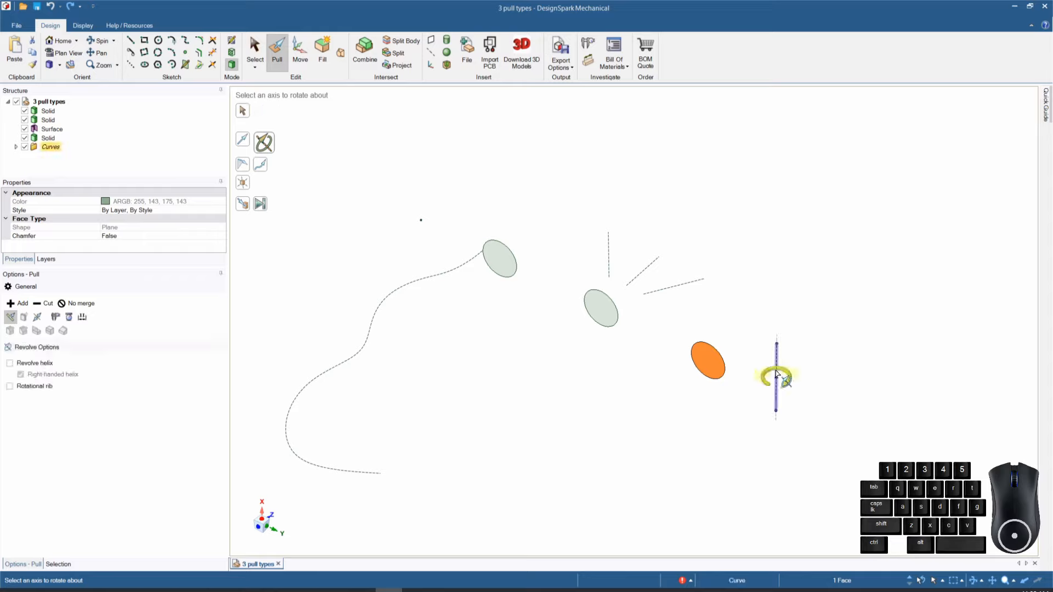
{"action": "left_click", "coordinate": [776, 374]}
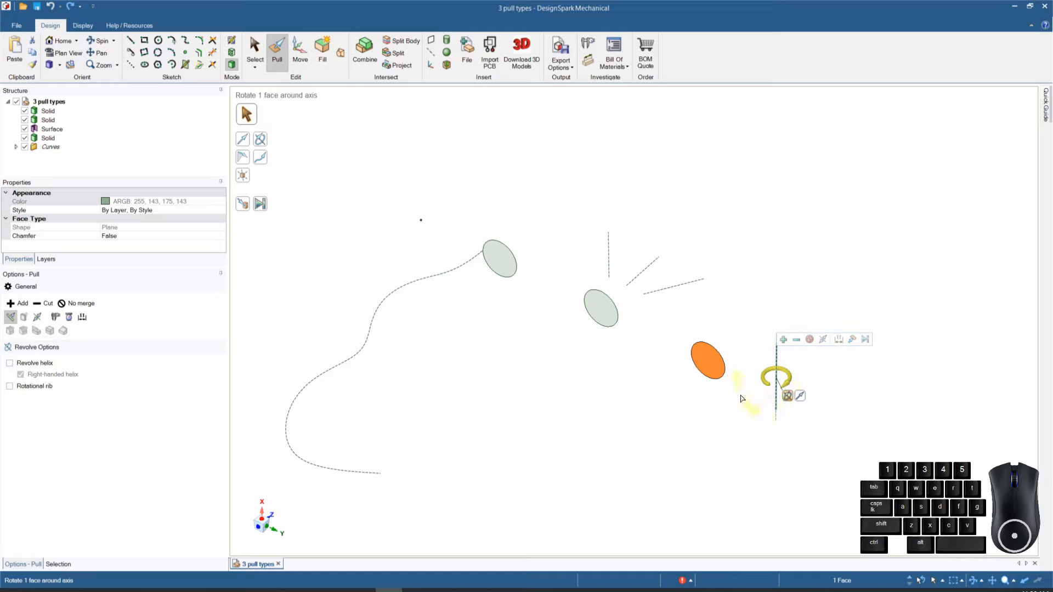
Step: Try revolving the circle about 26° and a full turn around the axis, undoing each revolve
{"action": "mouse_move", "coordinate": [747, 395]}
{"action": "left_mouse_down"}
{"action": "mouse_move", "coordinate": [755, 366]}
{"action": "mouse_move", "coordinate": [741, 385]}
{"action": "left_mouse_up"}
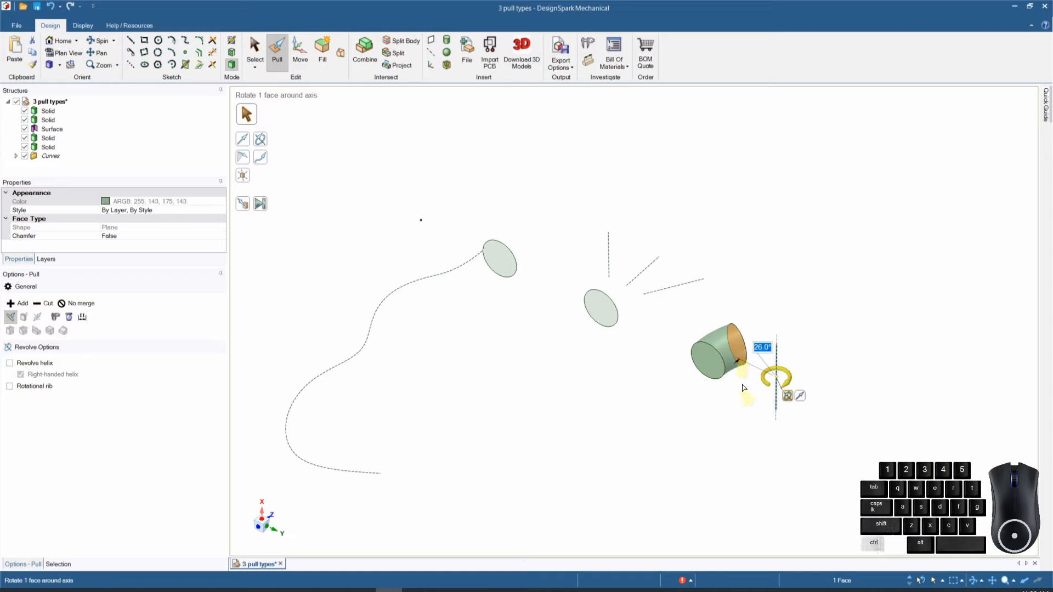
{"action": "key", "text": "ctrl+z"}
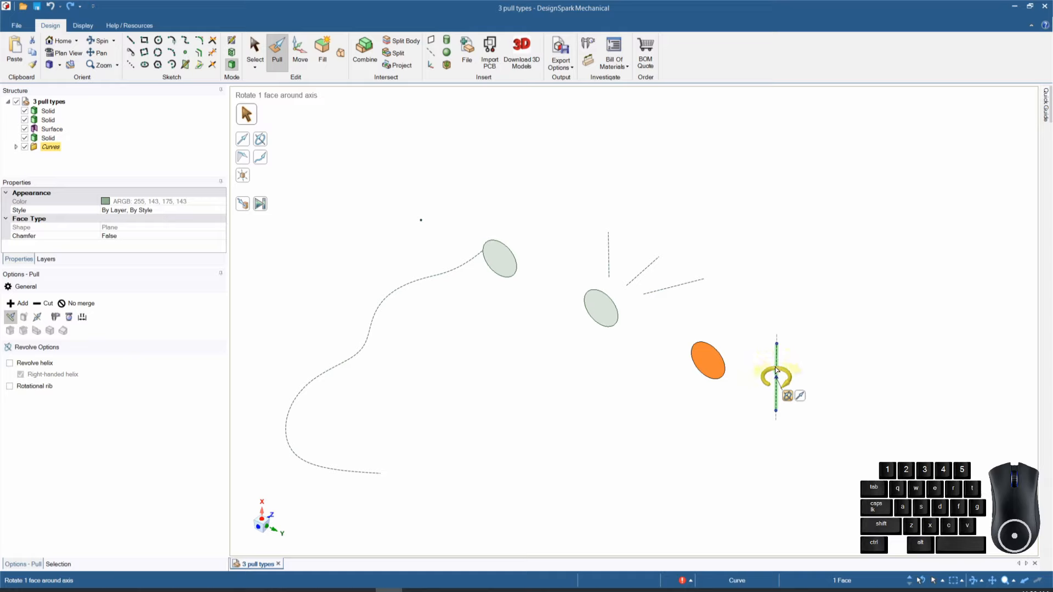
{"action": "left_click", "coordinate": [261, 206]}
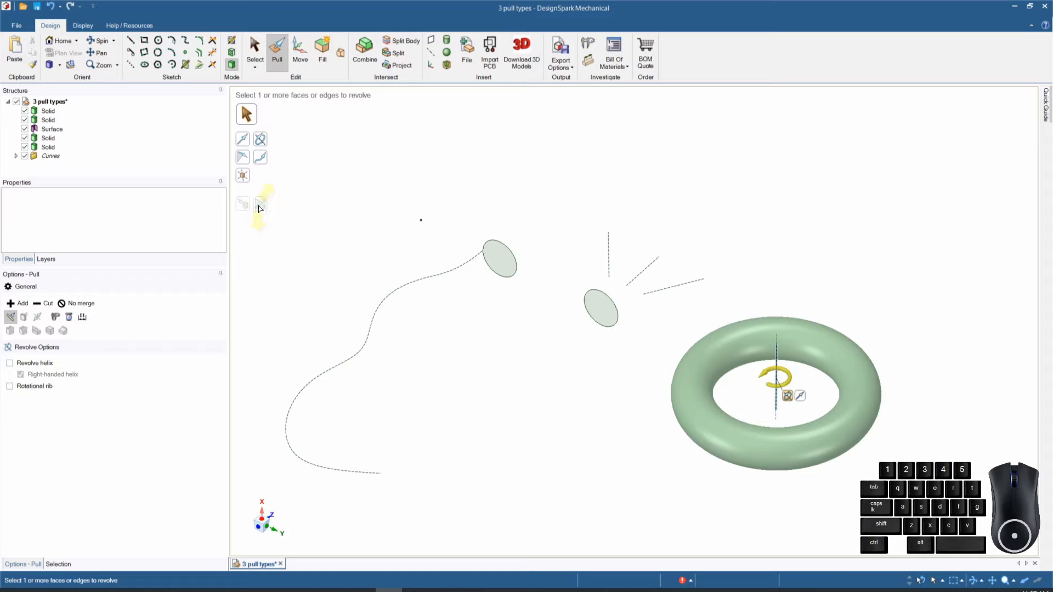
{"action": "key", "text": "ctrl+z"}
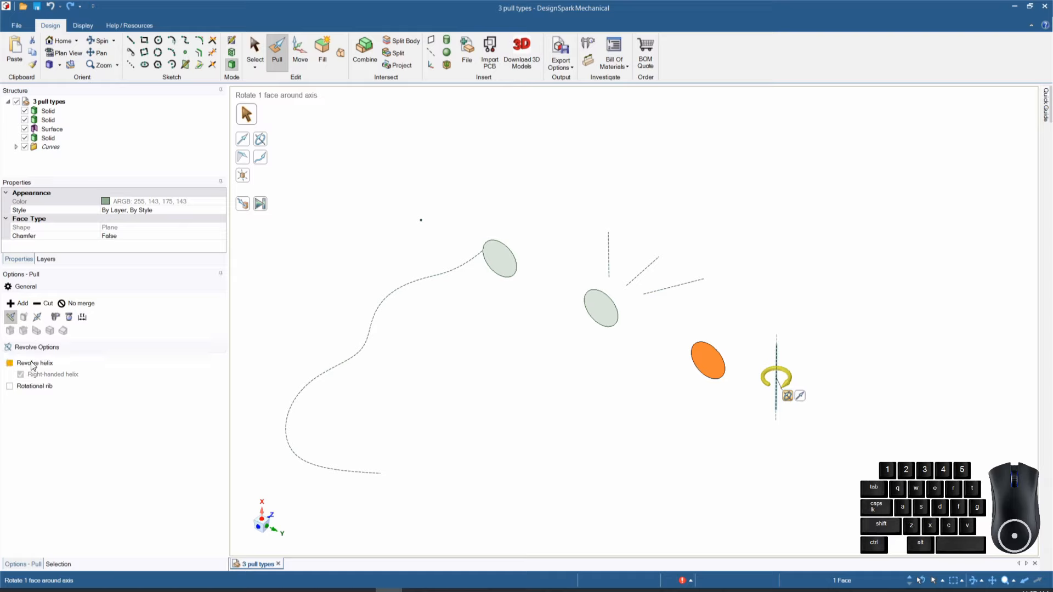
{"action": "left_click", "coordinate": [8, 363]}
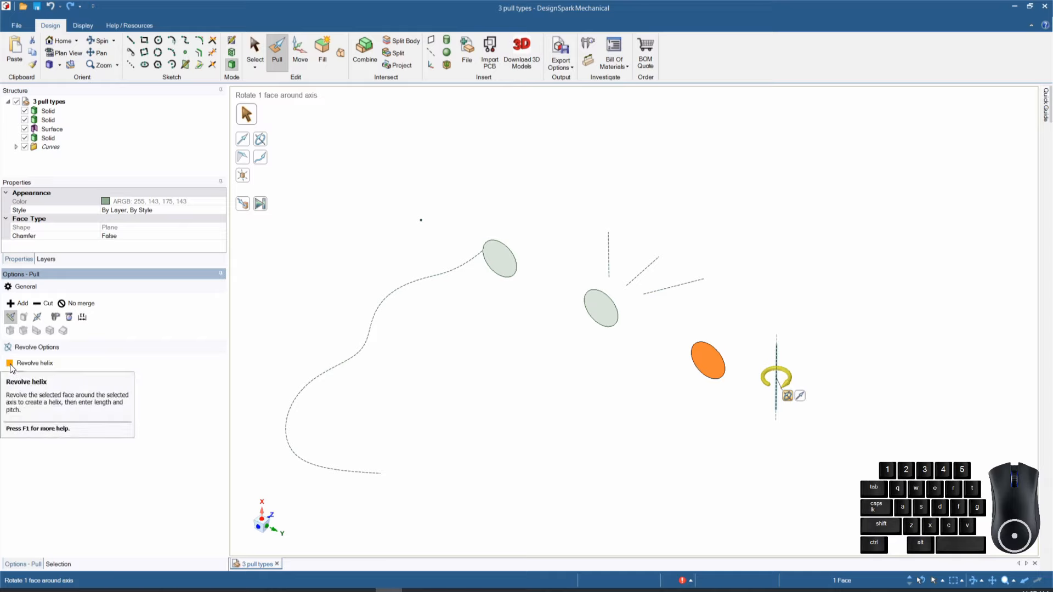
{"action": "left_click", "coordinate": [10, 364]}
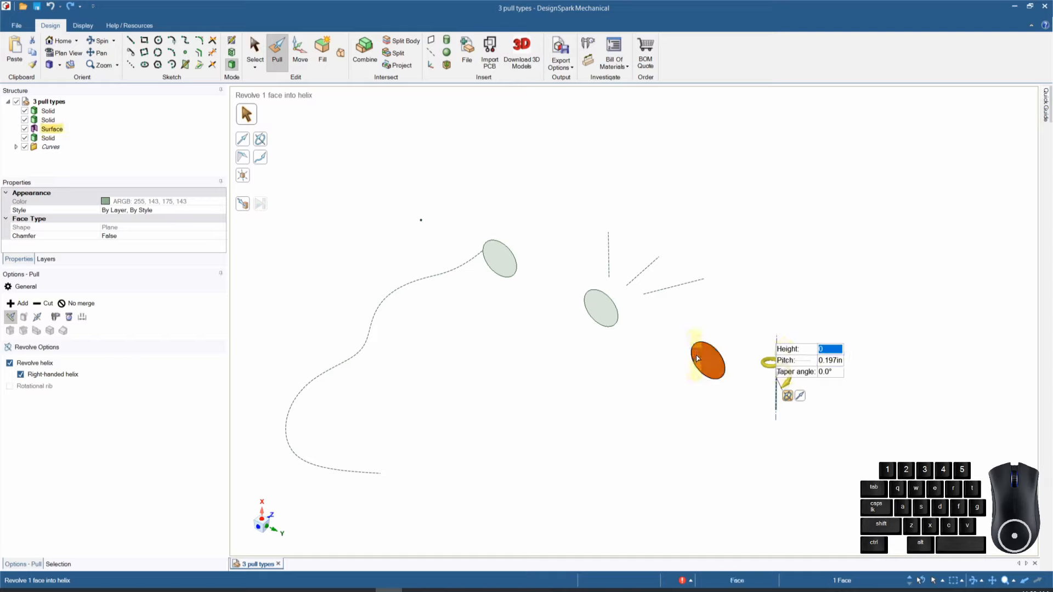
{"action": "left_click", "coordinate": [828, 364]}
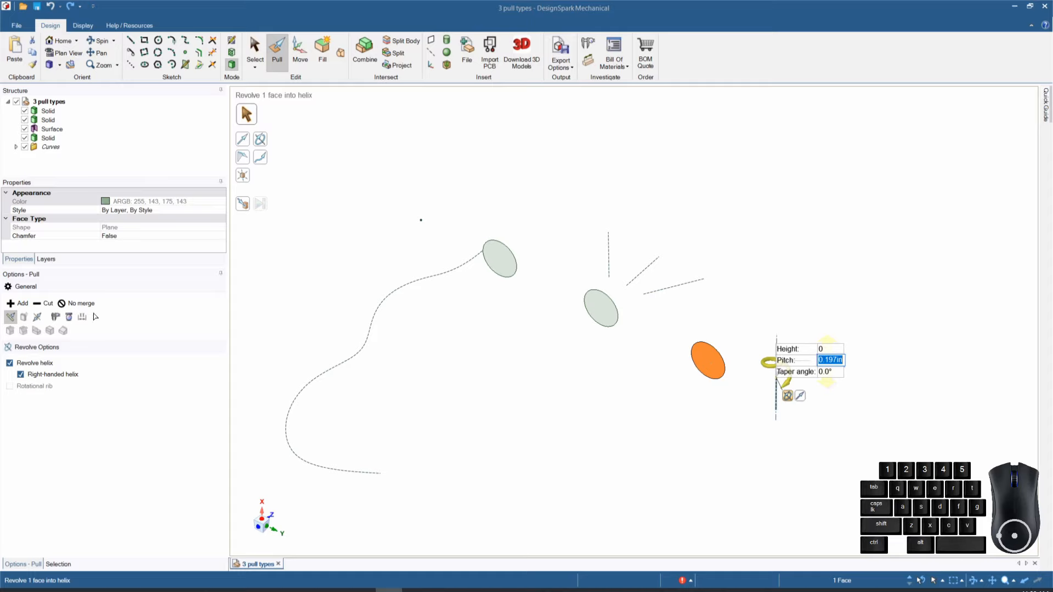
{"action": "key", "text": "Tab"}
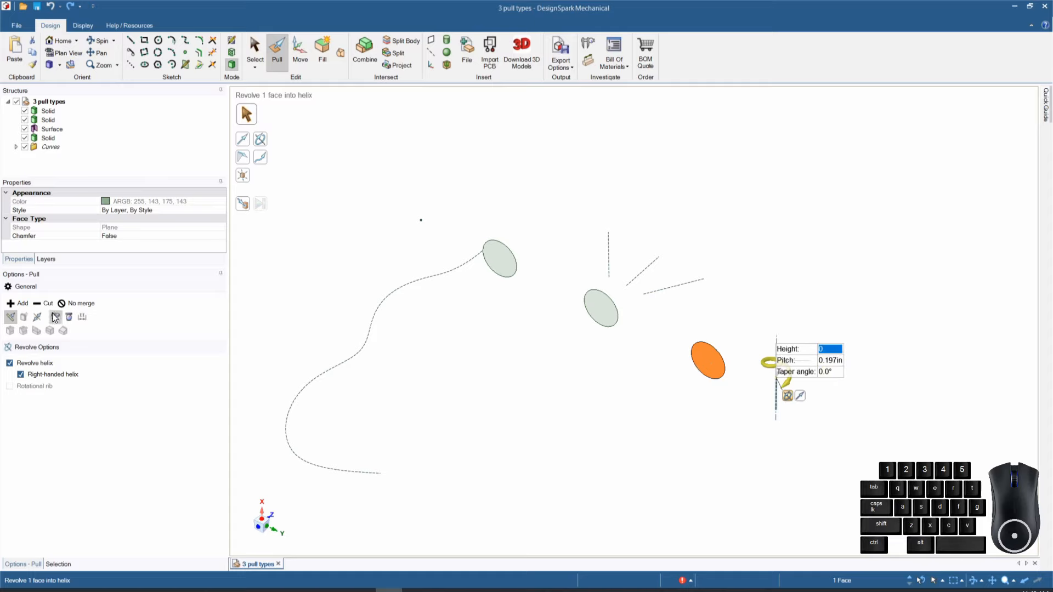
{"action": "key", "text": "Escape"}
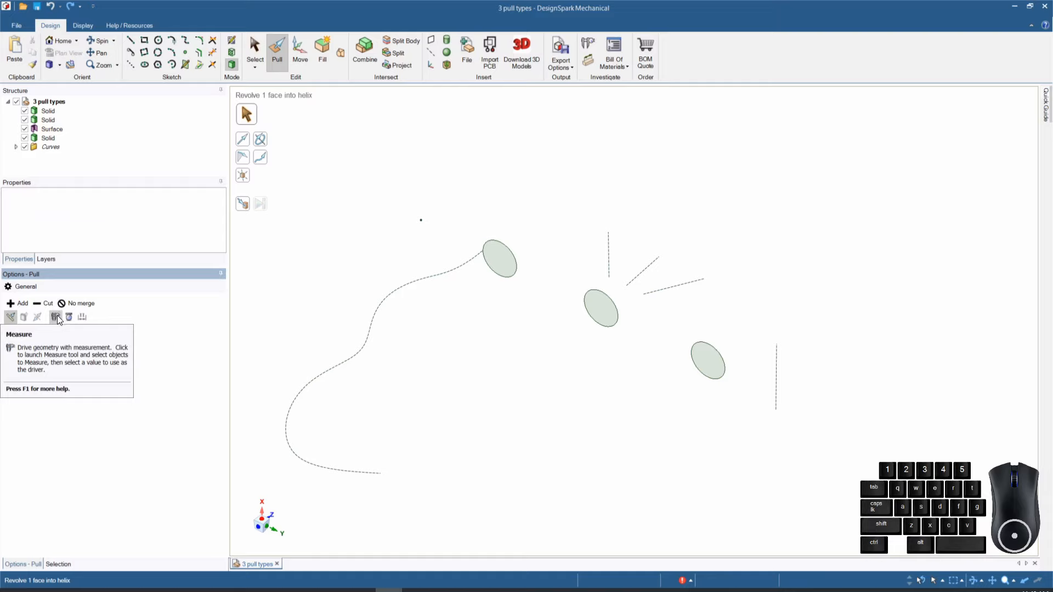
Step: Measure the diameter of the lowest circle and return to the Pull tool with nothing selected
{"action": "left_click", "coordinate": [57, 315]}
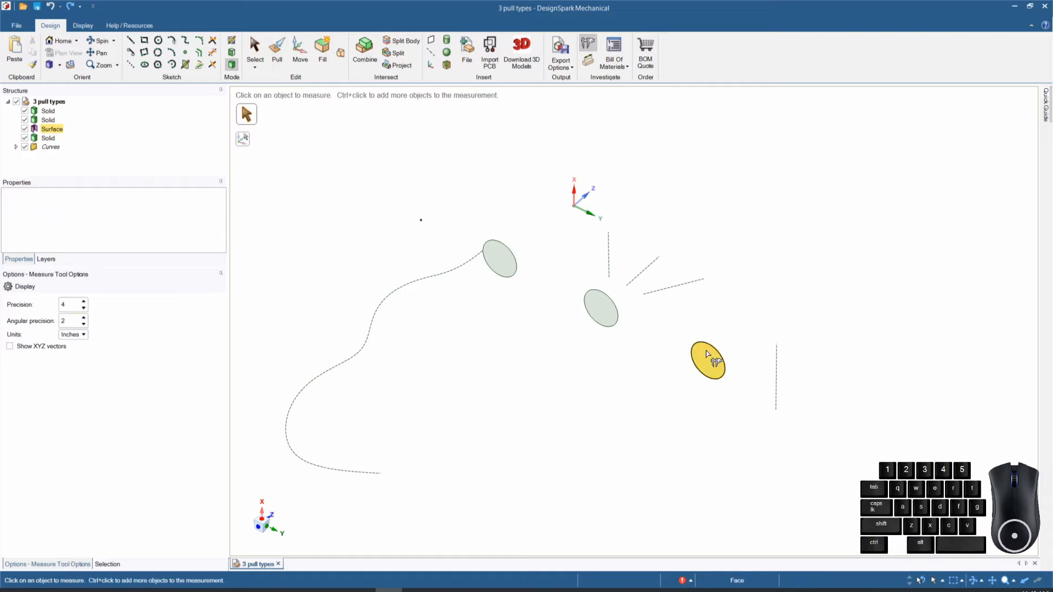
{"action": "left_click", "coordinate": [709, 350]}
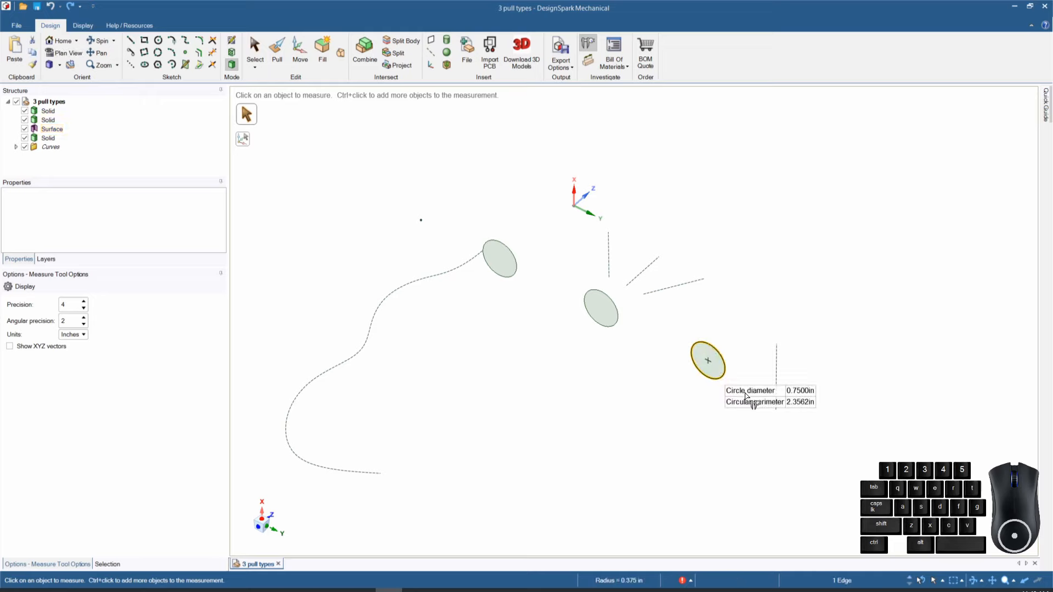
{"action": "mouse_move", "coordinate": [795, 394]}
{"action": "left_click", "coordinate": [800, 395]}
{"action": "key", "text": "p"}
{"action": "key", "text": "Escape"}
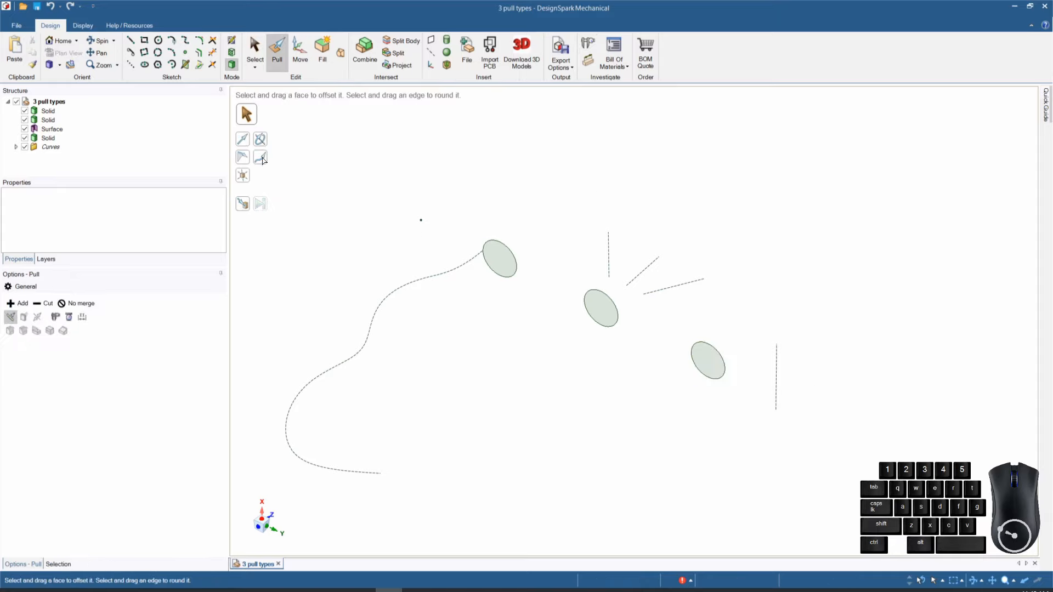
Step: Set up a right-handed helix revolve of the lowest circle around the vertical line beside it with a 0.75 in pitch
{"action": "left_click", "coordinate": [707, 345]}
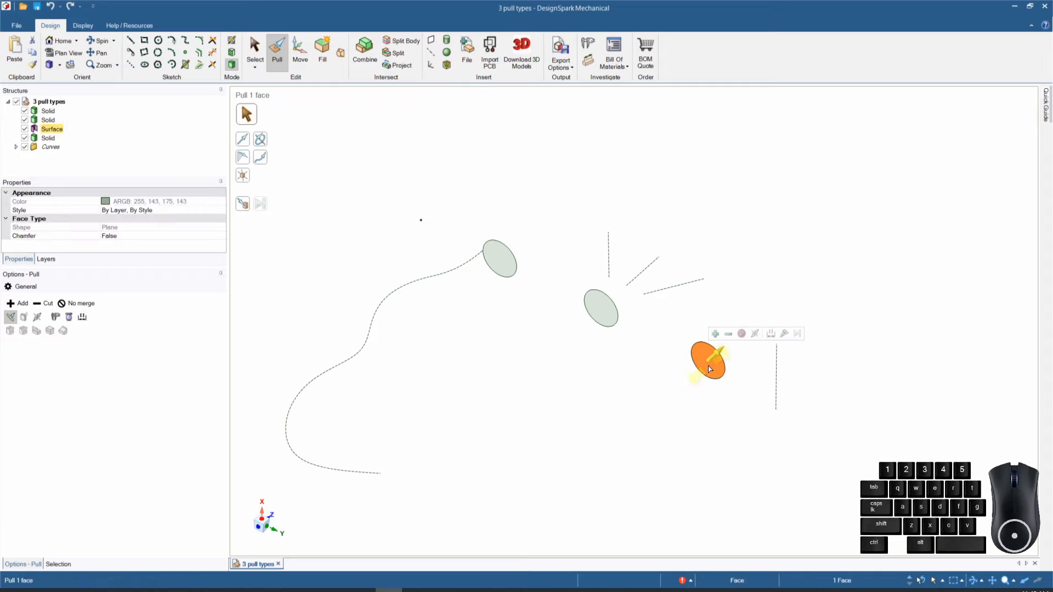
{"action": "left_click", "coordinate": [259, 138]}
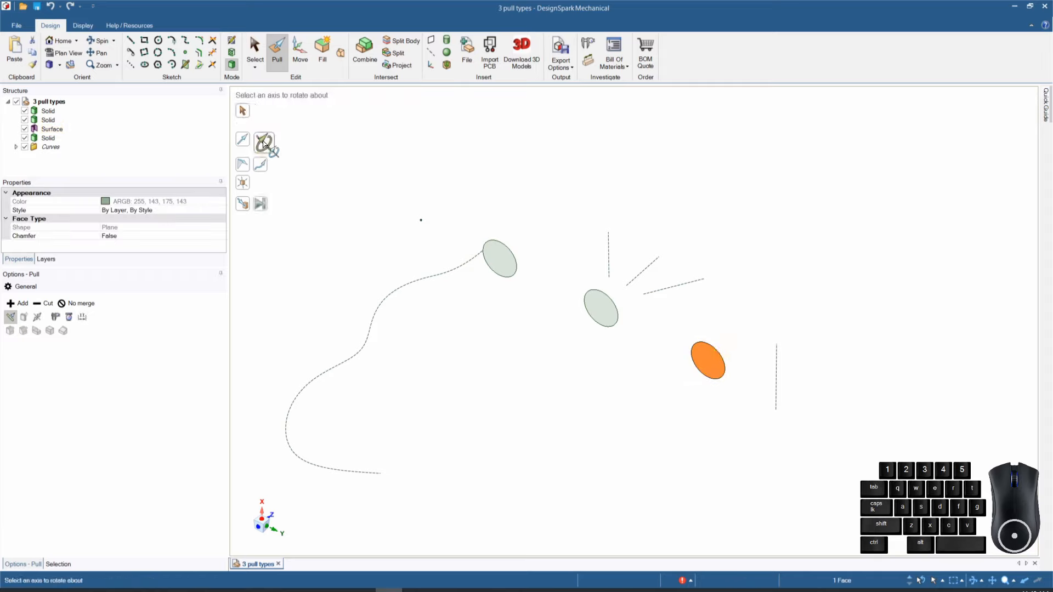
{"action": "left_click", "coordinate": [776, 378]}
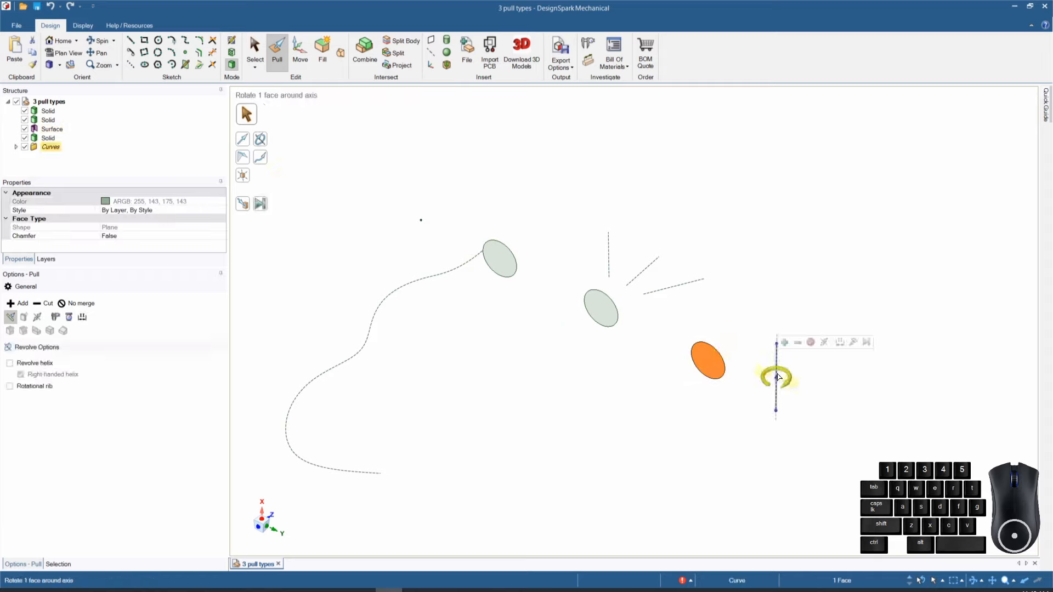
{"action": "left_click", "coordinate": [10, 364]}
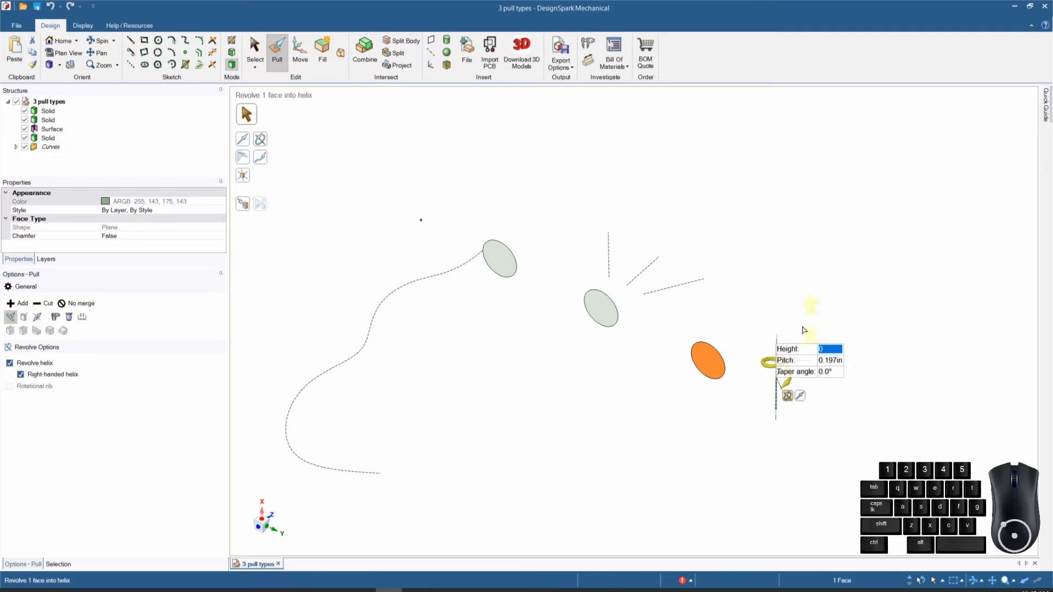
{"action": "left_click", "coordinate": [833, 361]}
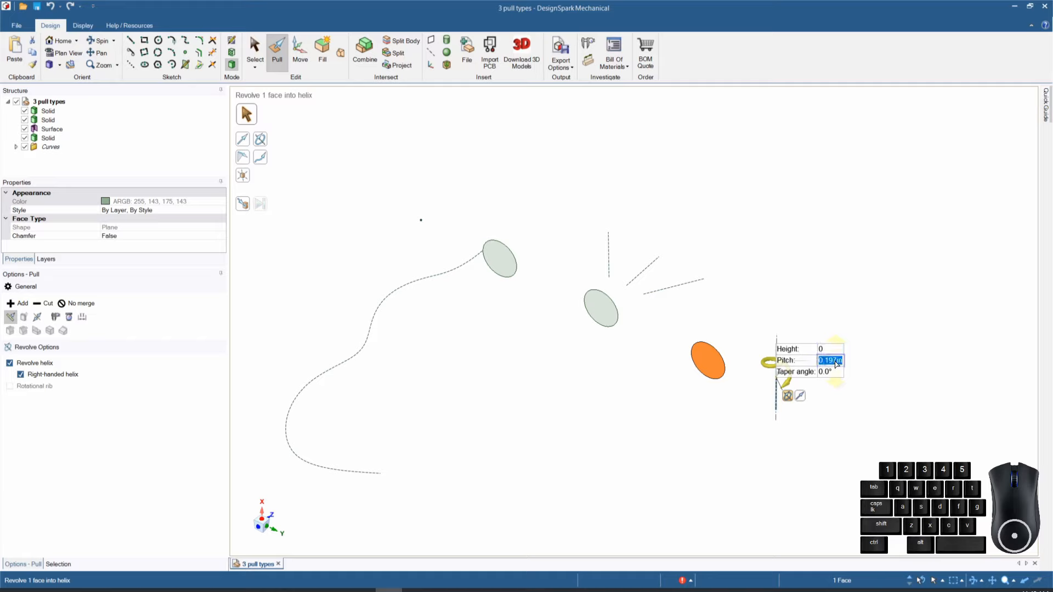
{"action": "key", "text": "BackSpace"}
{"action": "type", "text": ".75"}
{"action": "key", "text": "Return"}
Step: Pull the circle downward along the axis into a straight helix of about three coils, and undo it
{"action": "left_click_drag", "start_coordinate": [799, 416], "coordinate": [797, 450]}
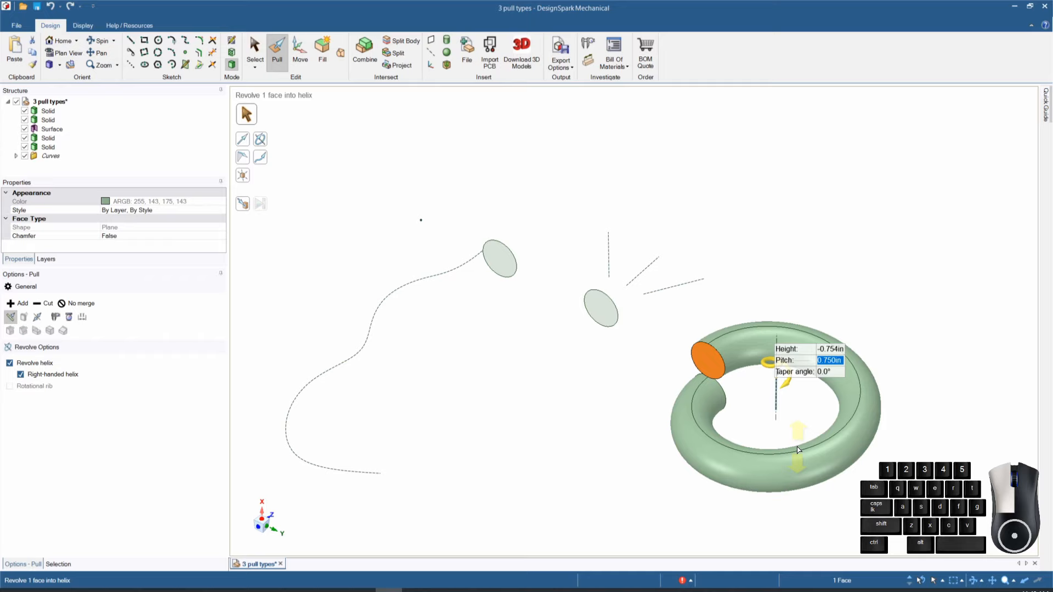
{"action": "left_click_drag", "start_coordinate": [798, 458], "coordinate": [783, 522]}
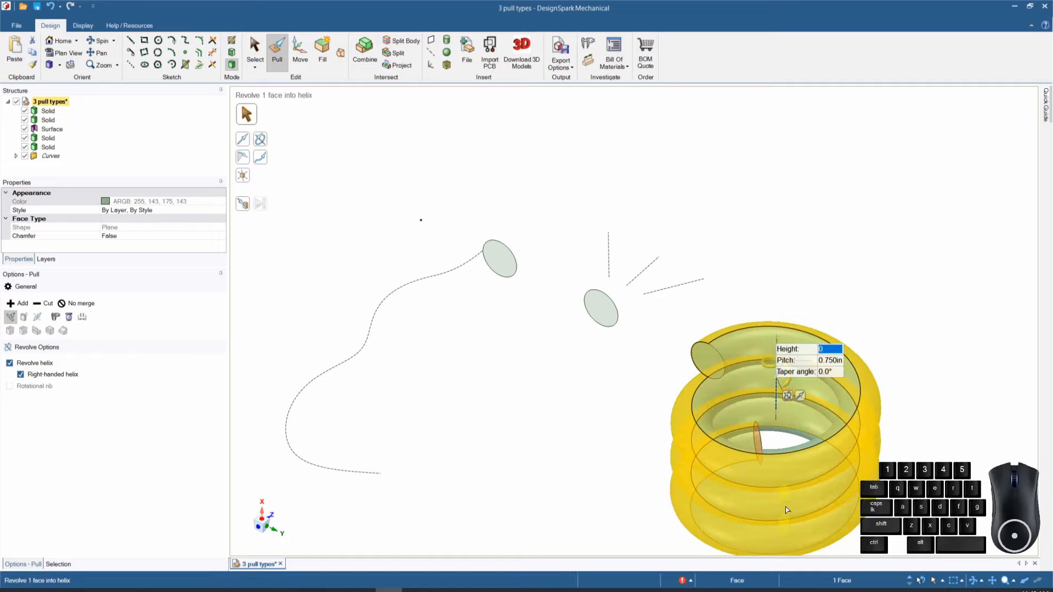
{"action": "scroll", "coordinate": [822, 416], "scroll_direction": "down", "scroll_amount": 5}
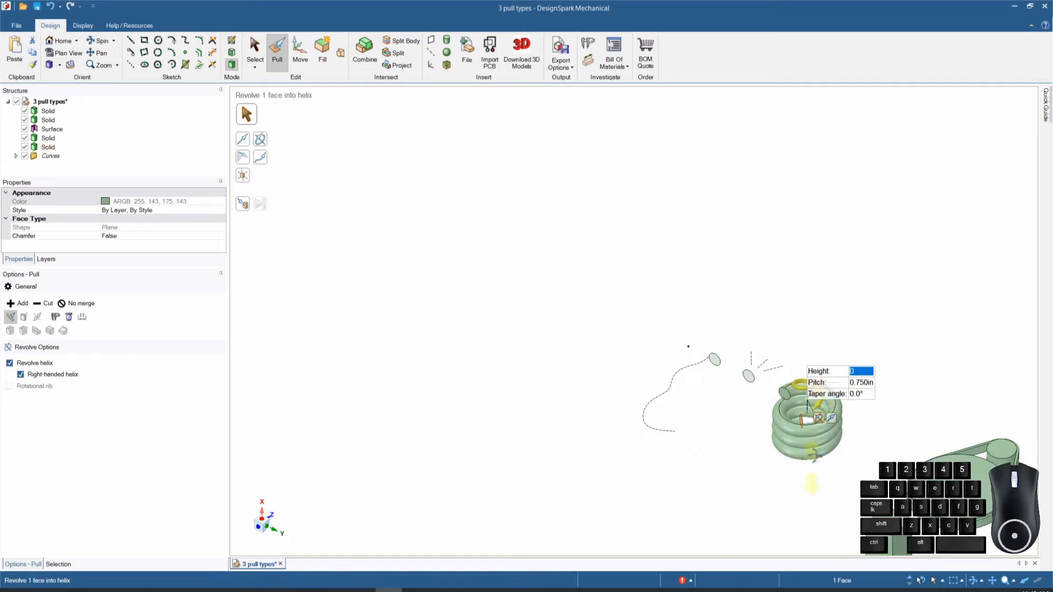
{"action": "scroll", "coordinate": [821, 418], "scroll_direction": "up", "scroll_amount": 8}
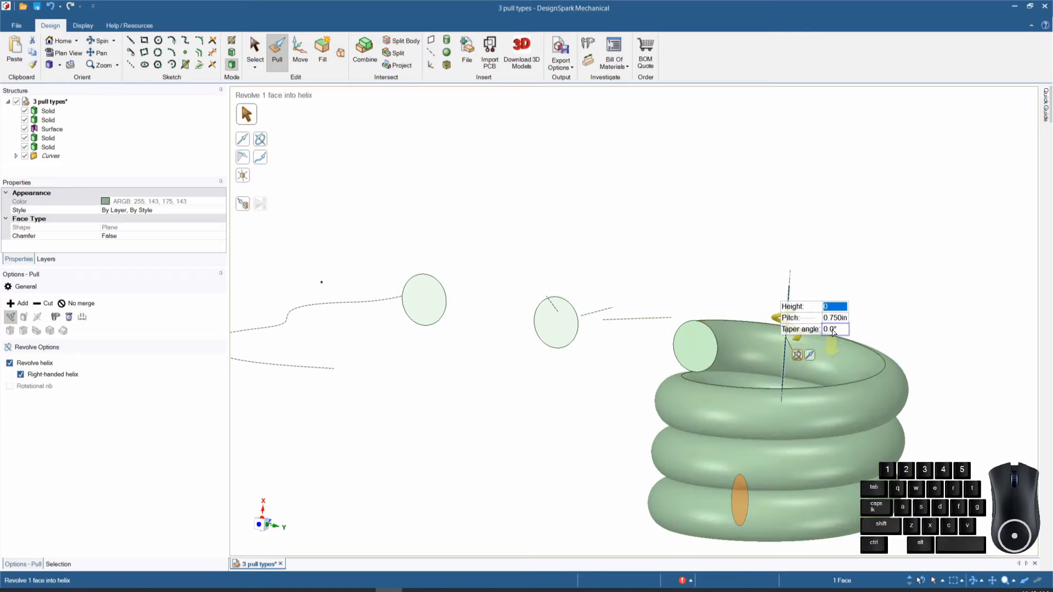
{"action": "key", "text": "ctrl+z"}
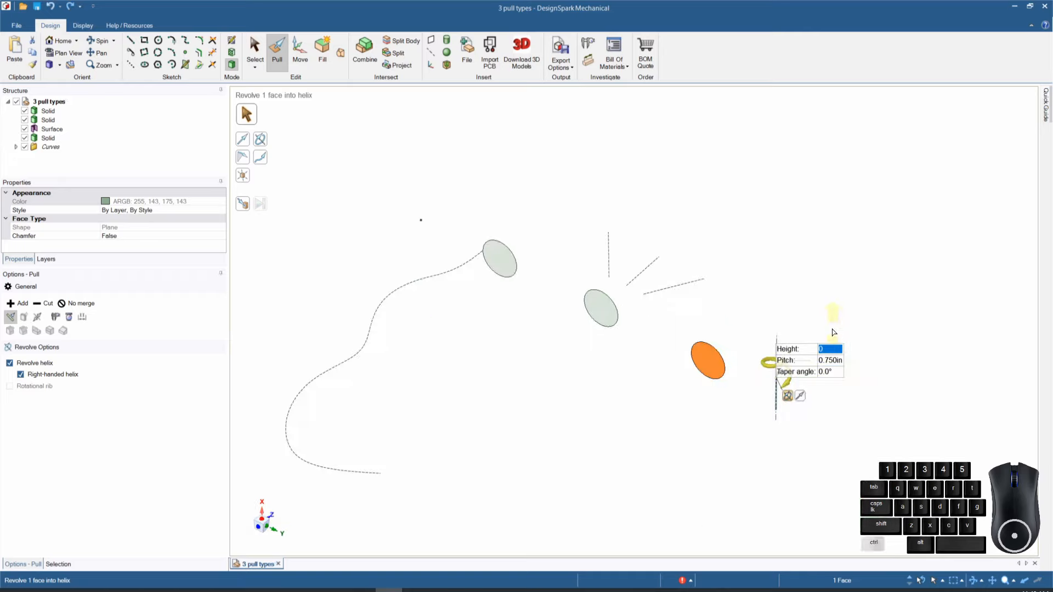
Step: Set the taper angle of the circle's helix to 10°
{"action": "left_click", "coordinate": [828, 377]}
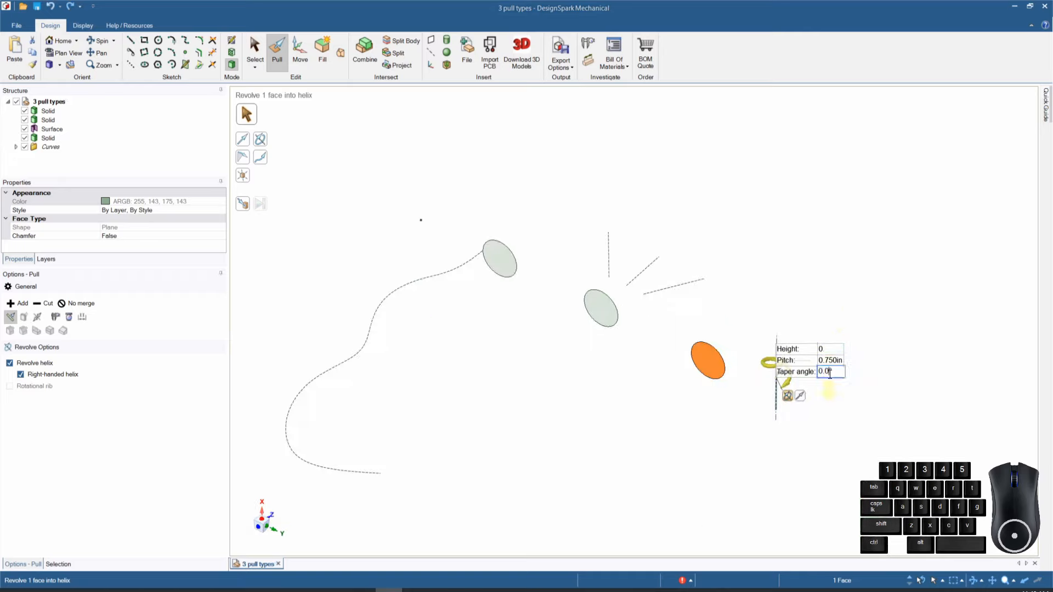
{"action": "left_click", "coordinate": [828, 372]}
{"action": "double_click", "coordinate": [823, 372]}
{"action": "type", "text": "10"}
{"action": "key", "text": "Return"}
Step: Pull the circle downward along the axis into a tapered helix of about three coils and inspect it from the side
{"action": "left_click_drag", "start_coordinate": [777, 398], "coordinate": [768, 500]}
{"action": "middle_click_drag", "start_coordinate": [768, 501], "coordinate": [784, 437]}
{"action": "scroll", "coordinate": [784, 433], "scroll_direction": "down", "scroll_amount": 5}
{"action": "scroll", "coordinate": [776, 476], "scroll_direction": "up", "scroll_amount": 5}
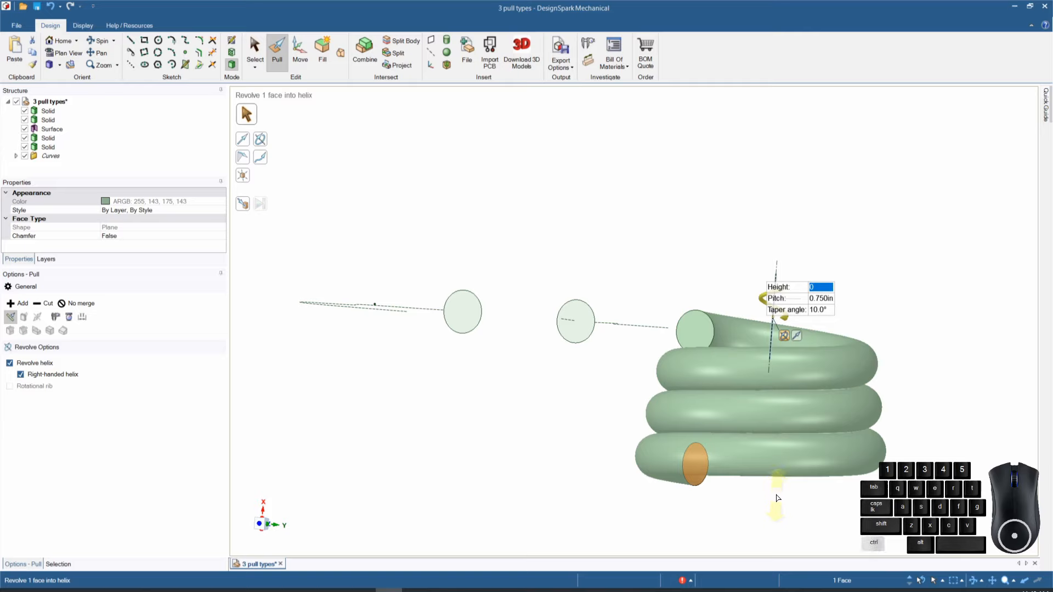
Step: Undo the tapered helix and set the taper angle of the circle's helix revolve to -10°
{"action": "key", "text": "ctrl+z"}
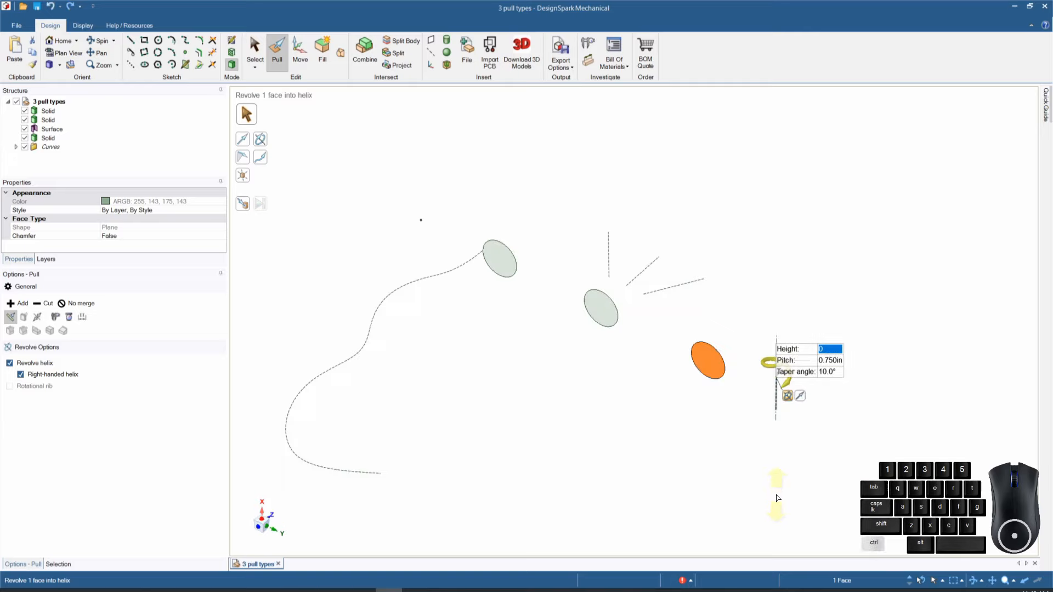
{"action": "left_click", "coordinate": [826, 372]}
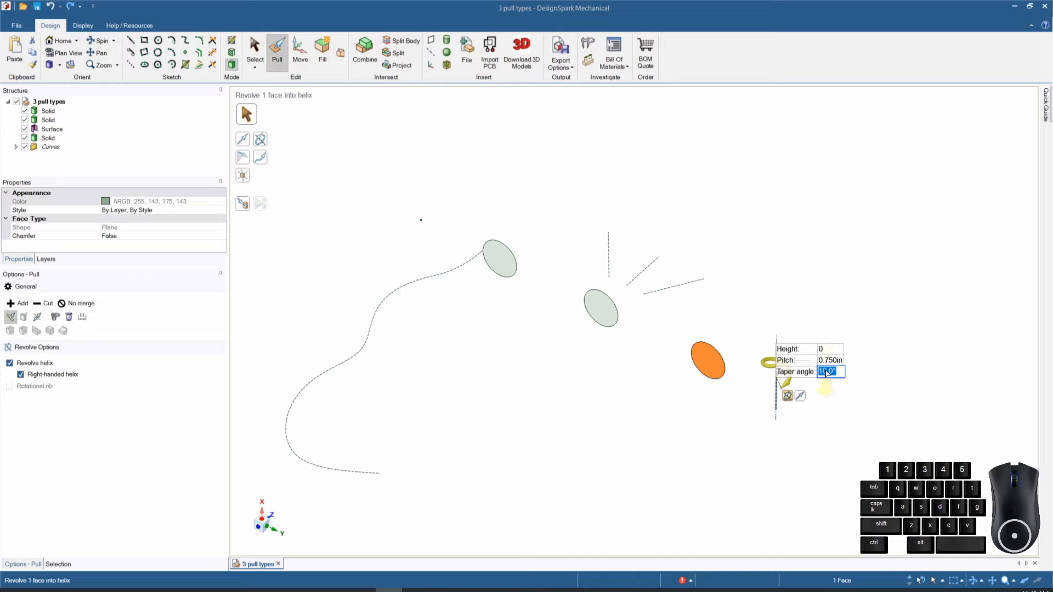
{"action": "key", "text": "BackSpace"}
{"action": "key", "text": "Return"}
Step: Pull the circle downward along the axis into a tapered helix of about three coils, inspect it, and undo it
{"action": "left_click_drag", "start_coordinate": [766, 396], "coordinate": [756, 514]}
{"action": "middle_click_drag", "start_coordinate": [755, 514], "coordinate": [801, 450]}
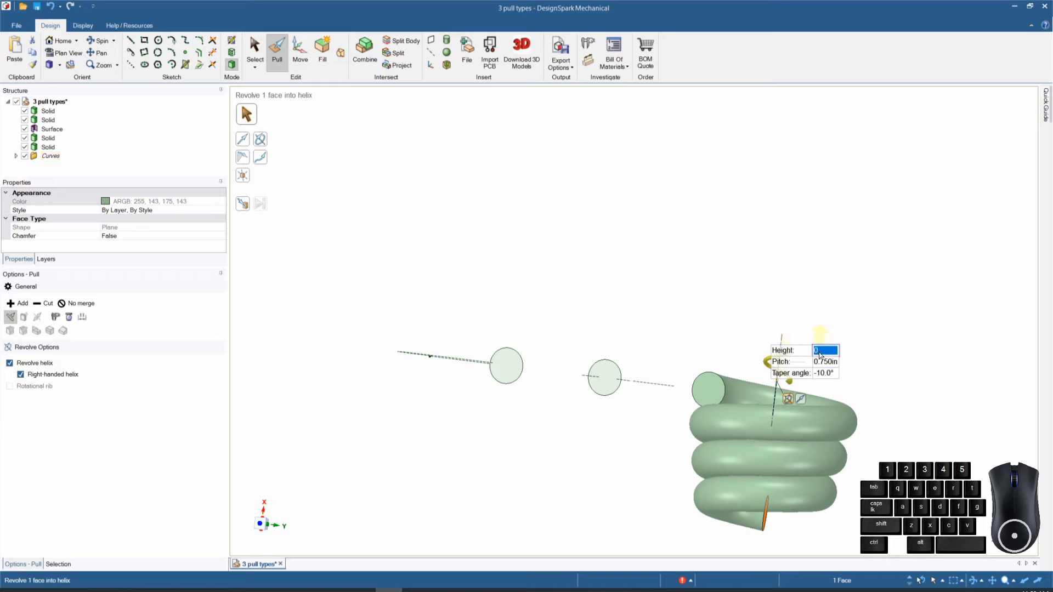
{"action": "middle_click_drag", "start_coordinate": [677, 441], "coordinate": [663, 491]}
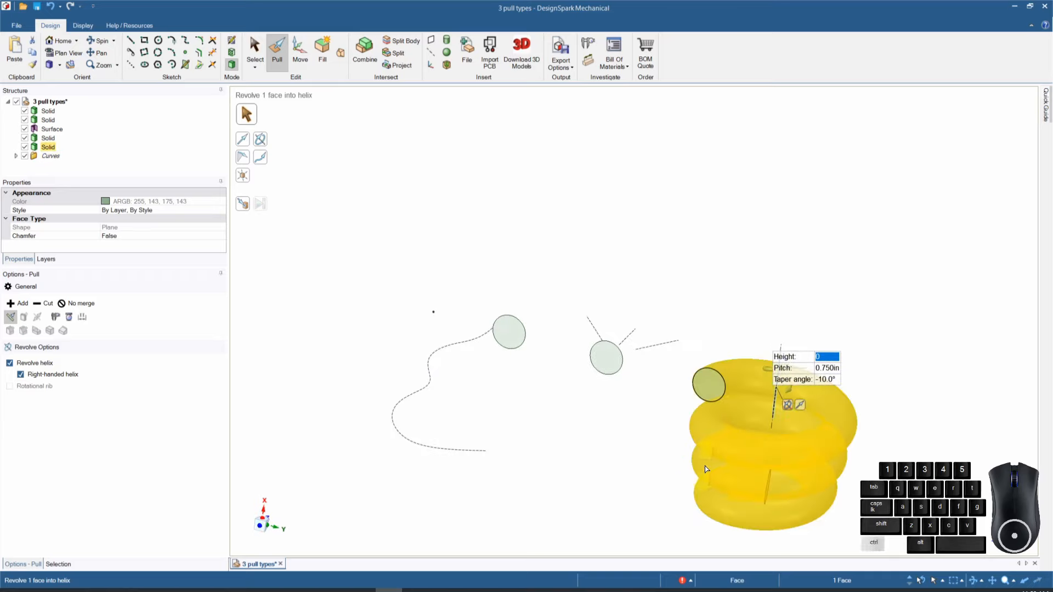
{"action": "key", "text": "ctrl+z"}
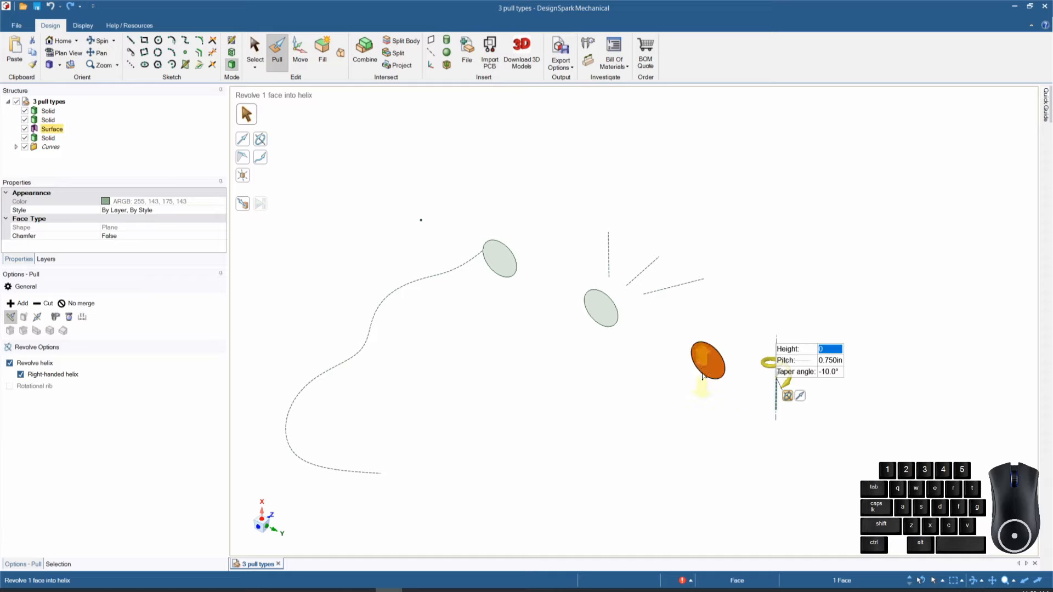
Step: Set the taper angle of the circle's helix revolve to 0°
{"action": "left_click", "coordinate": [838, 372]}
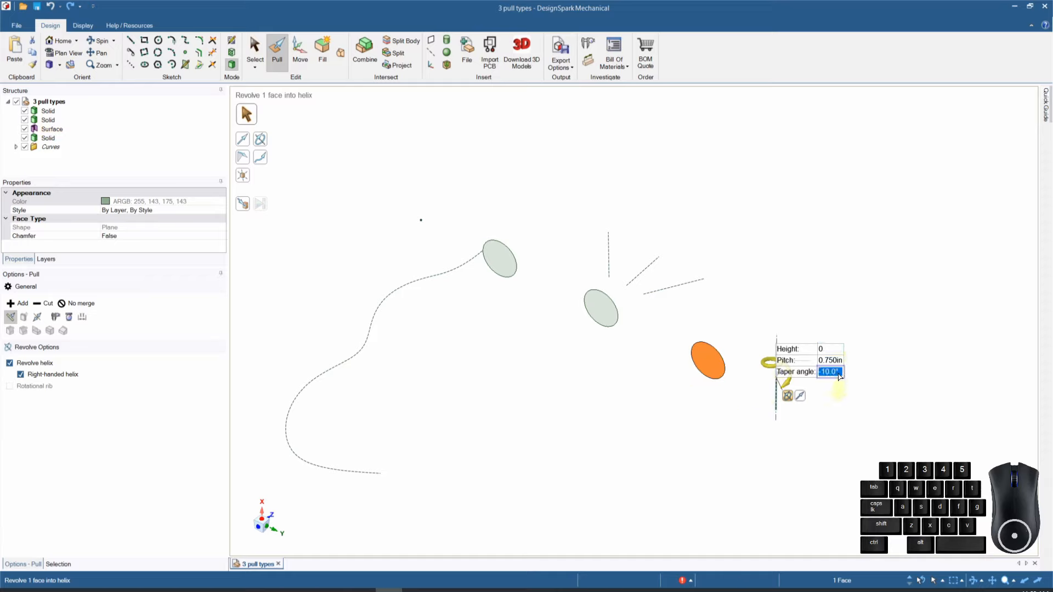
{"action": "type", "text": "0"}
{"action": "key", "text": "Return"}
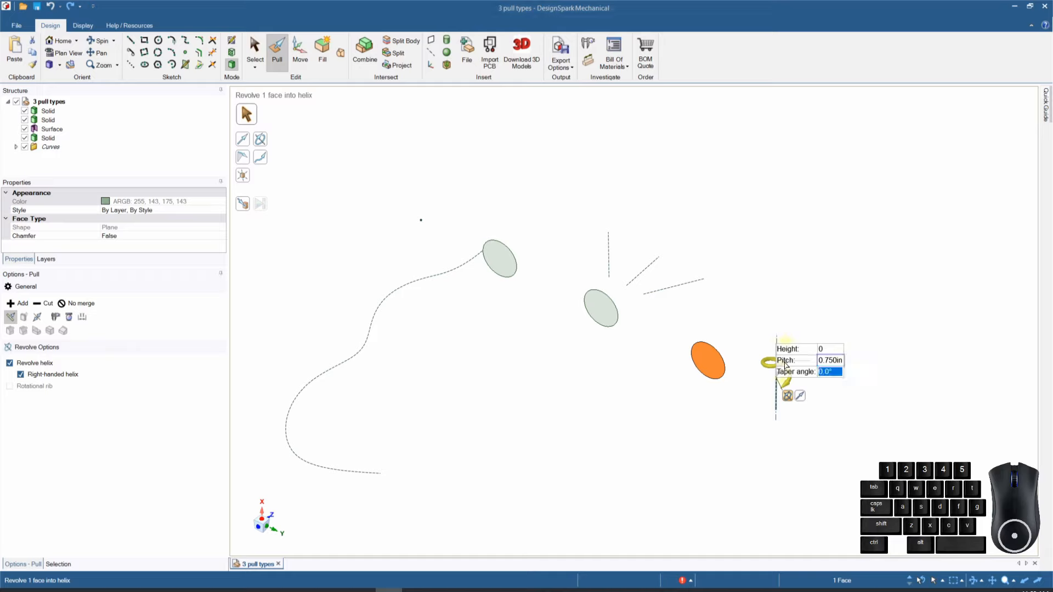
Step: Revolve the circle into a helix with a height of 0.749 in and examine where its two ends meet
{"action": "left_click", "coordinate": [825, 351]}
{"action": "key", "text": "BackSpace"}
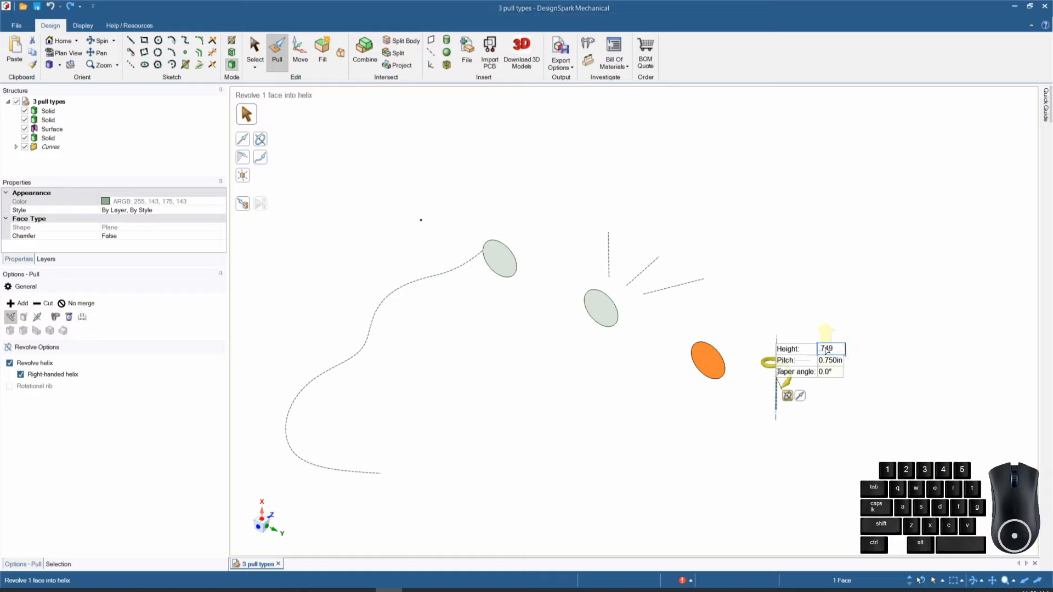
{"action": "key", "text": "Return"}
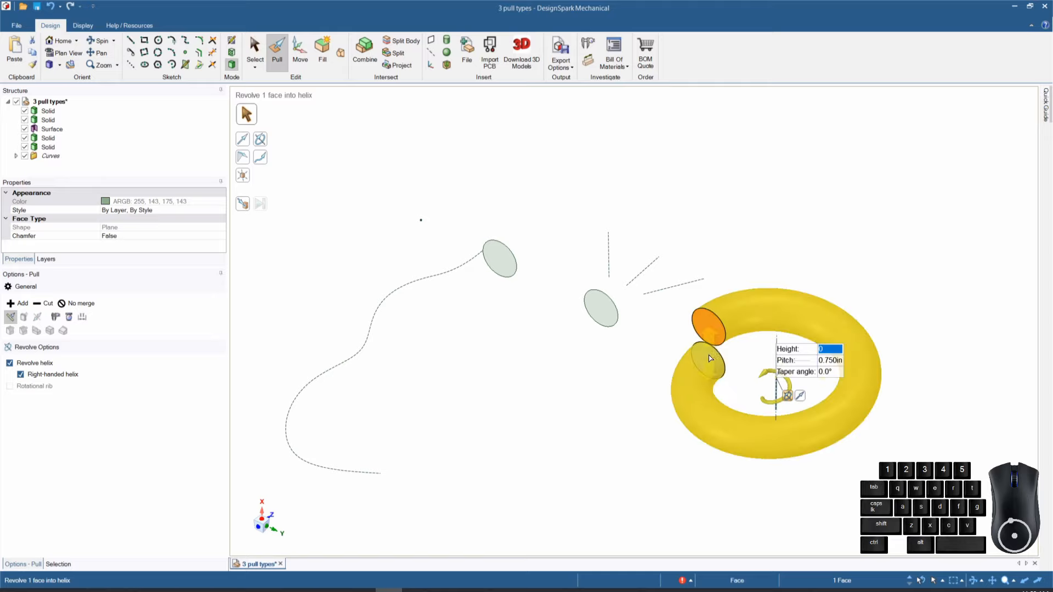
{"action": "scroll", "coordinate": [707, 349], "scroll_direction": "up", "scroll_amount": 4}
{"action": "scroll", "coordinate": [707, 350], "scroll_direction": "up", "scroll_amount": 3}
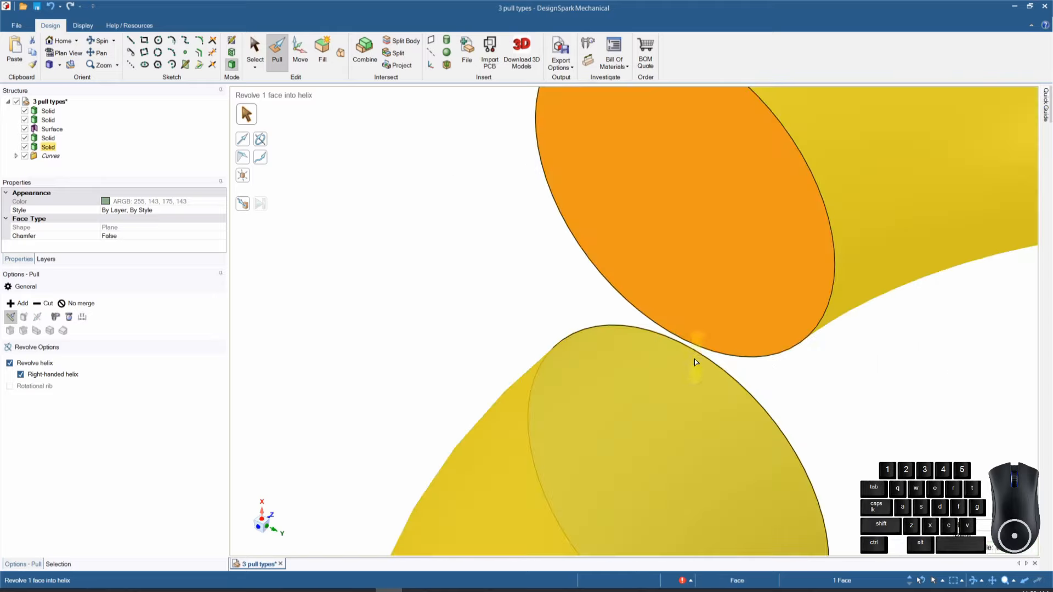
{"action": "mouse_move", "coordinate": [692, 372]}
{"action": "middle_mouse_down"}
{"action": "mouse_move", "coordinate": [644, 379]}
{"action": "mouse_move", "coordinate": [627, 355]}
{"action": "mouse_move", "coordinate": [661, 365]}
{"action": "middle_mouse_up"}
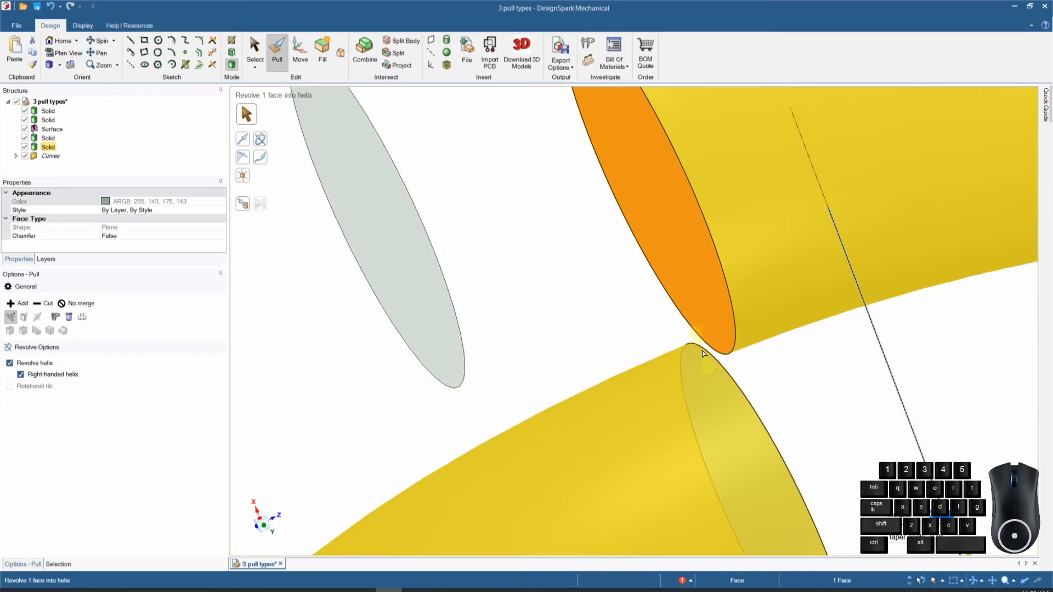
{"action": "scroll", "coordinate": [813, 438], "scroll_direction": "down", "scroll_amount": 6}
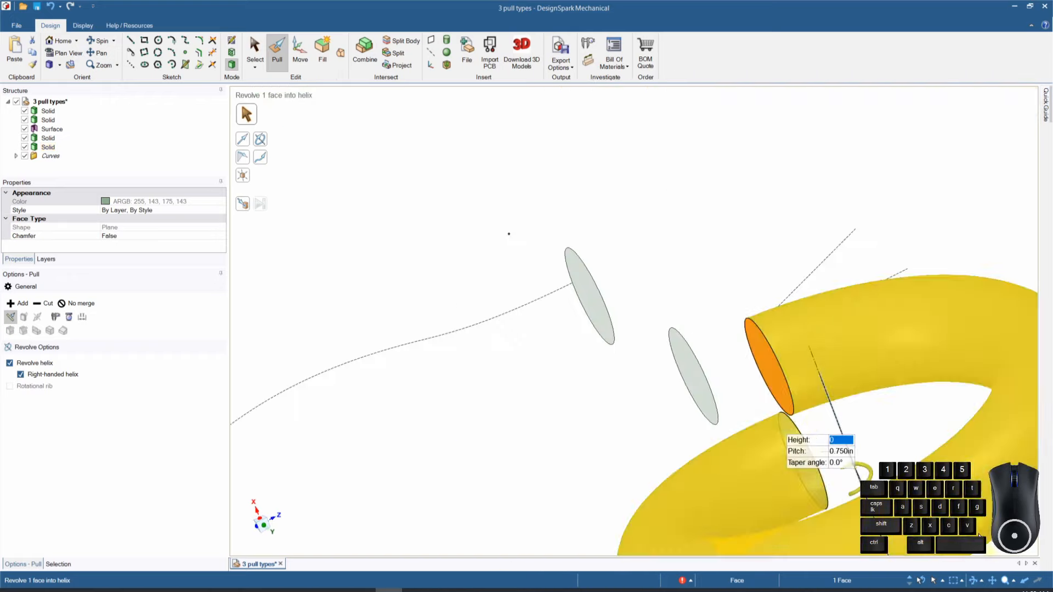
Step: Restore the earlier view of the model and undo the single-coil helix
{"action": "left_click", "coordinate": [1027, 582]}
{"action": "left_click", "coordinate": [1025, 581]}
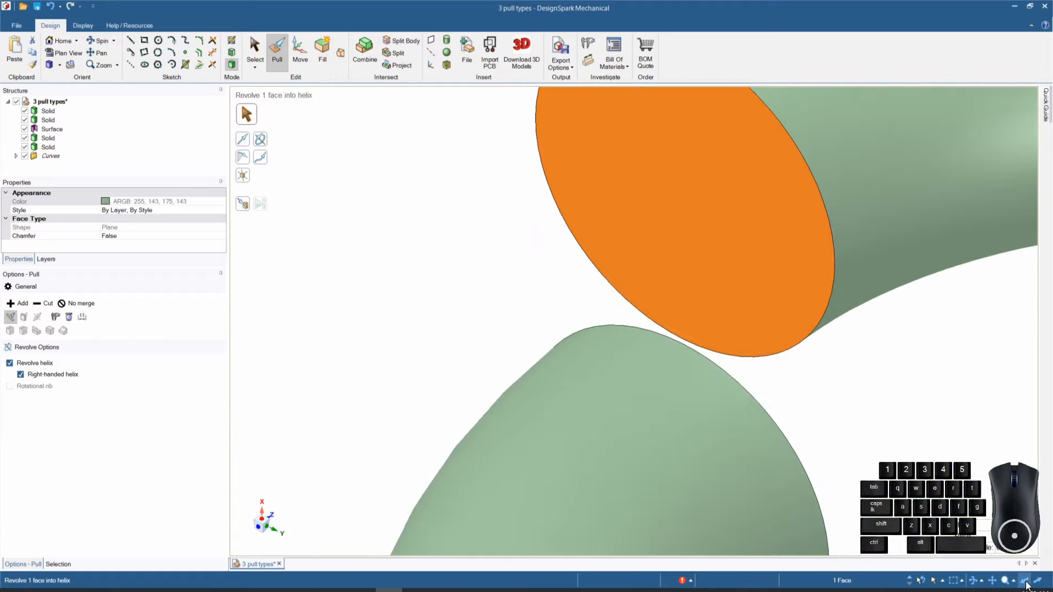
{"action": "left_click", "coordinate": [1025, 582]}
{"action": "left_click", "coordinate": [1026, 583]}
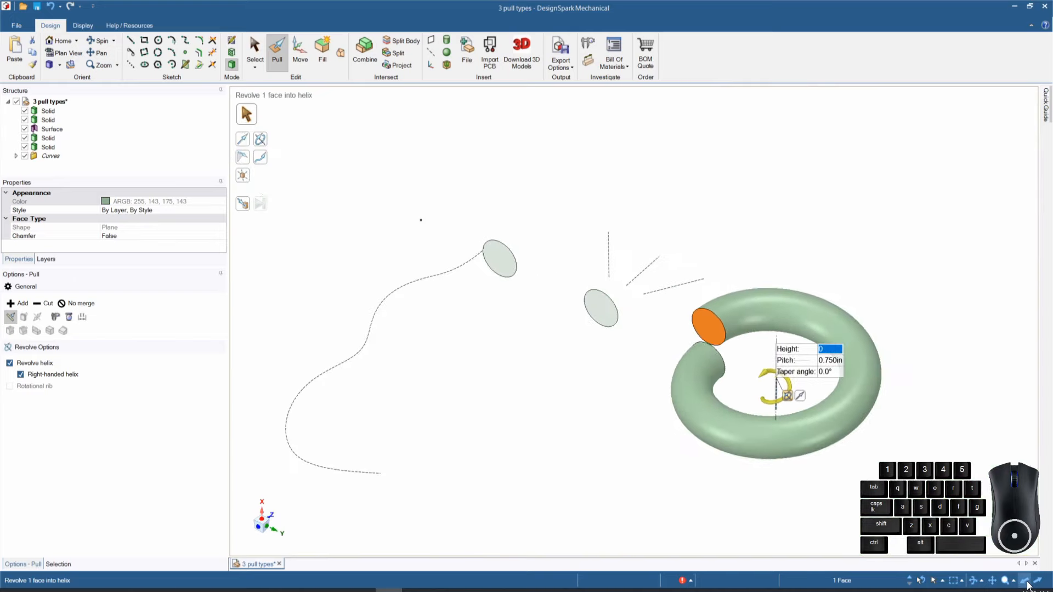
{"action": "key", "text": "ctrl+z"}
Step: Try to revolve the circle into a helix with a height of 0.75 in, equal to its pitch
{"action": "left_click", "coordinate": [831, 348]}
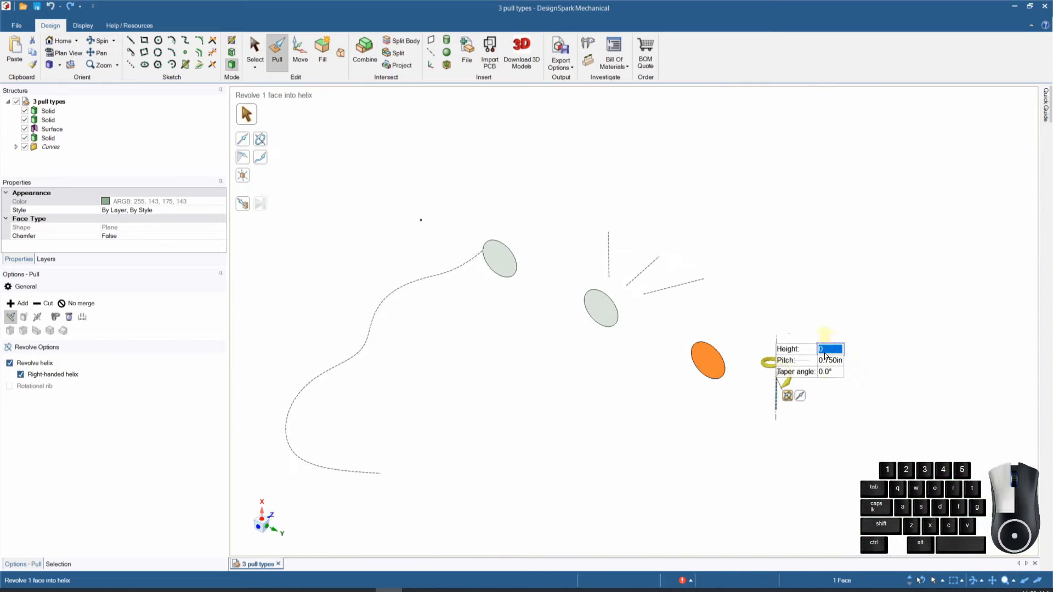
{"action": "key", "text": "BackSpace"}
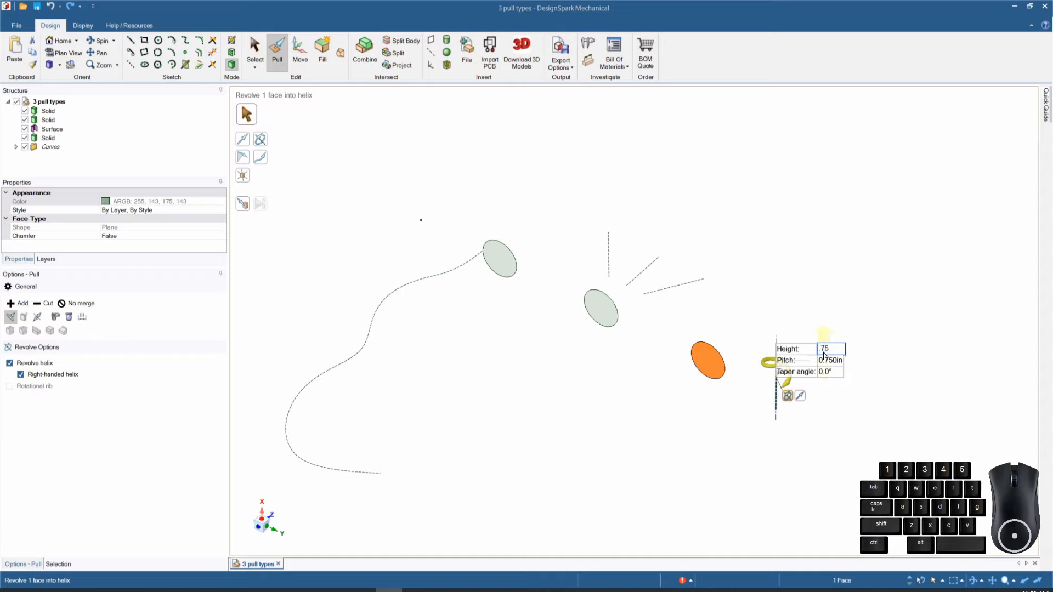
{"action": "key", "text": "Return"}
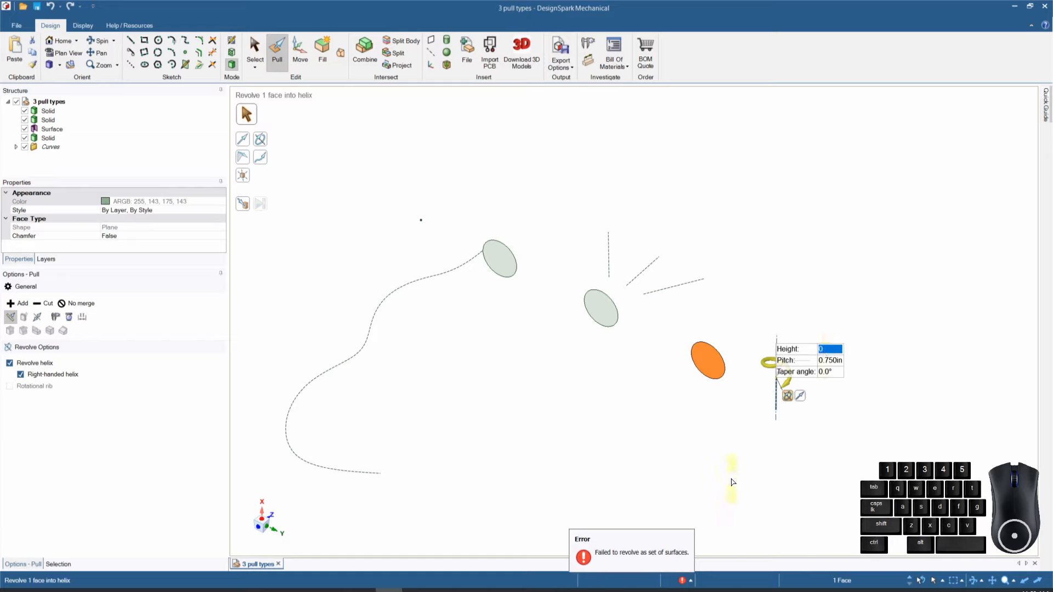
Step: Set the pitch of the circle's helix revolve to 0.751 in
{"action": "left_click", "coordinate": [832, 360]}
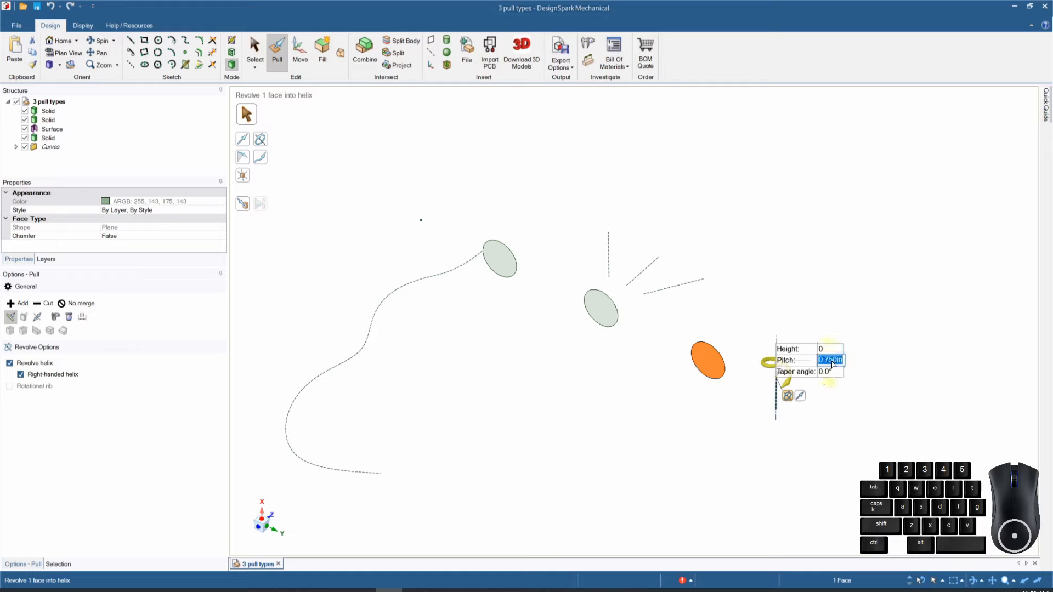
{"action": "key", "text": "BackSpace"}
{"action": "type", "text": ".751"}
{"action": "key", "text": "Return"}
Step: Revolve the circle into a helix with a height of 0.751 in, inspect its ends up close, and undo it
{"action": "left_click", "coordinate": [822, 349]}
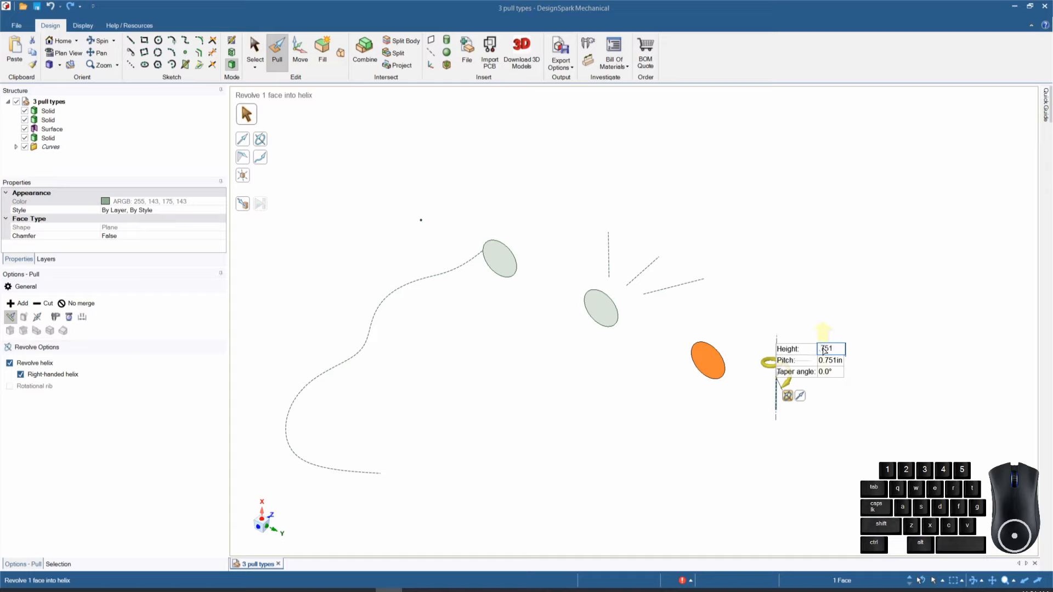
{"action": "key", "text": "Return"}
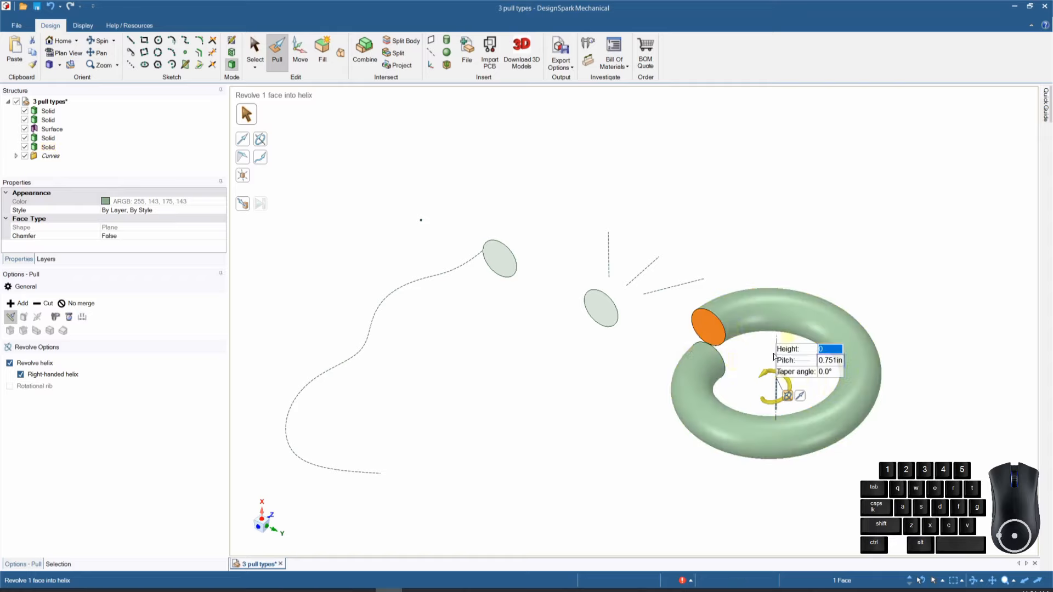
{"action": "scroll", "coordinate": [709, 343], "scroll_direction": "up", "scroll_amount": 5}
{"action": "scroll", "coordinate": [709, 343], "scroll_direction": "up", "scroll_amount": 5}
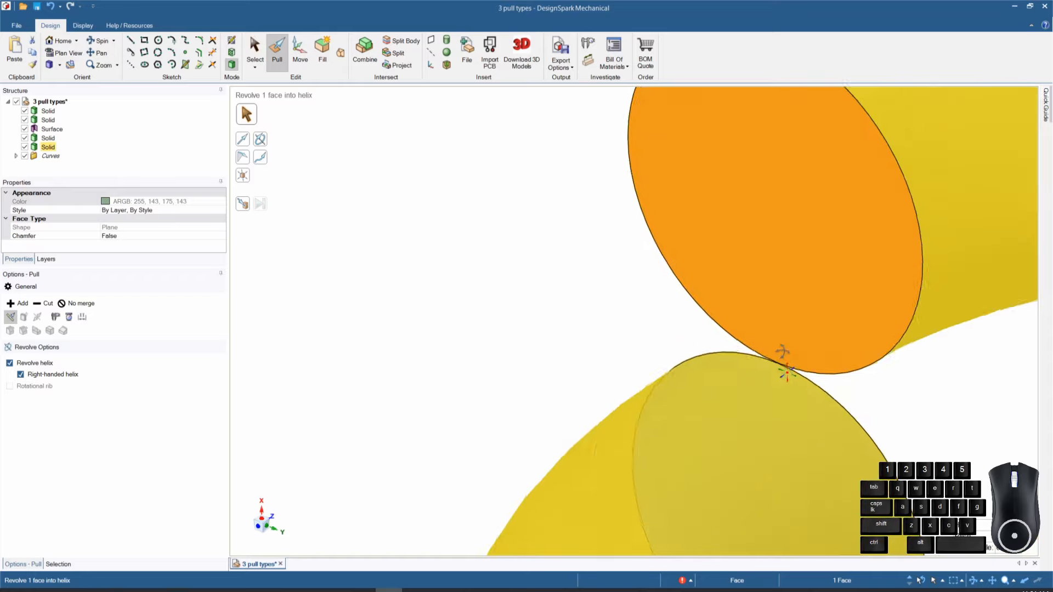
{"action": "mouse_move", "coordinate": [782, 352]}
{"action": "middle_mouse_down"}
{"action": "mouse_move", "coordinate": [785, 331]}
{"action": "mouse_move", "coordinate": [705, 336]}
{"action": "mouse_move", "coordinate": [769, 363]}
{"action": "middle_mouse_up"}
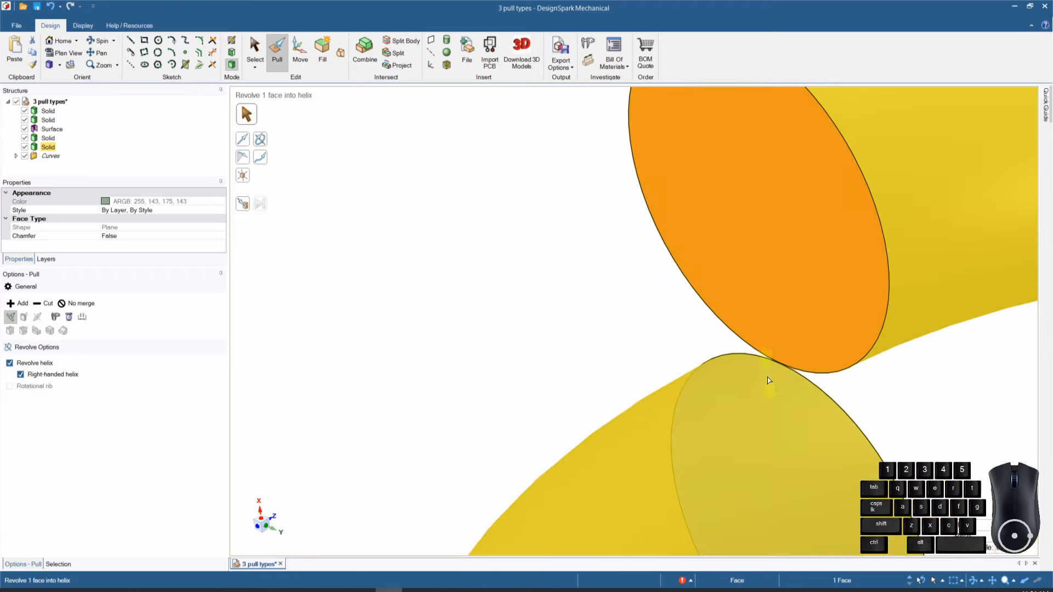
{"action": "scroll", "coordinate": [763, 404], "scroll_direction": "down", "scroll_amount": 10}
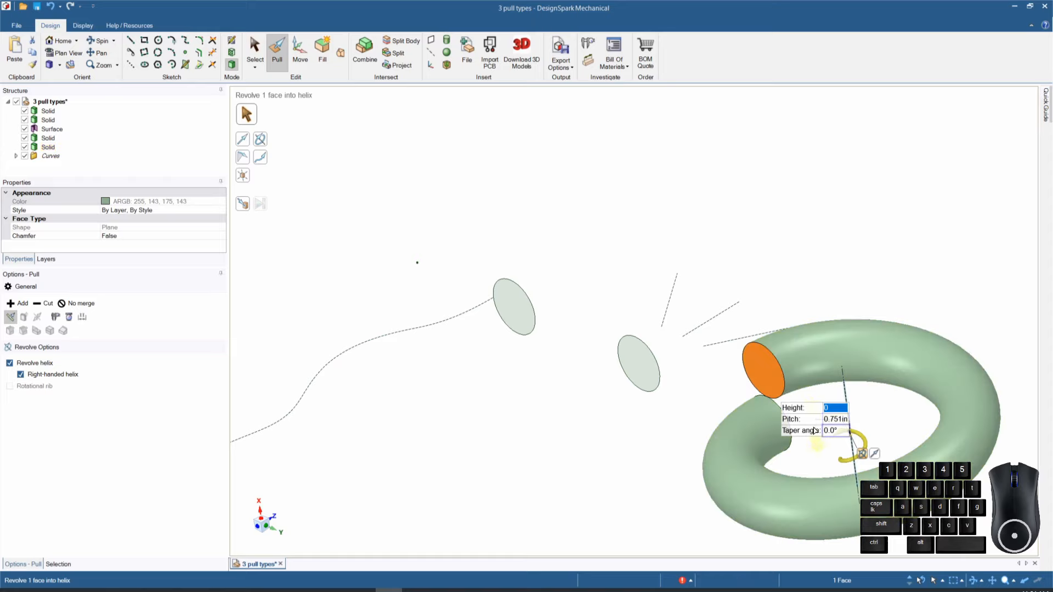
{"action": "key", "text": "Escape"}
{"action": "key", "text": "ctrl+z"}
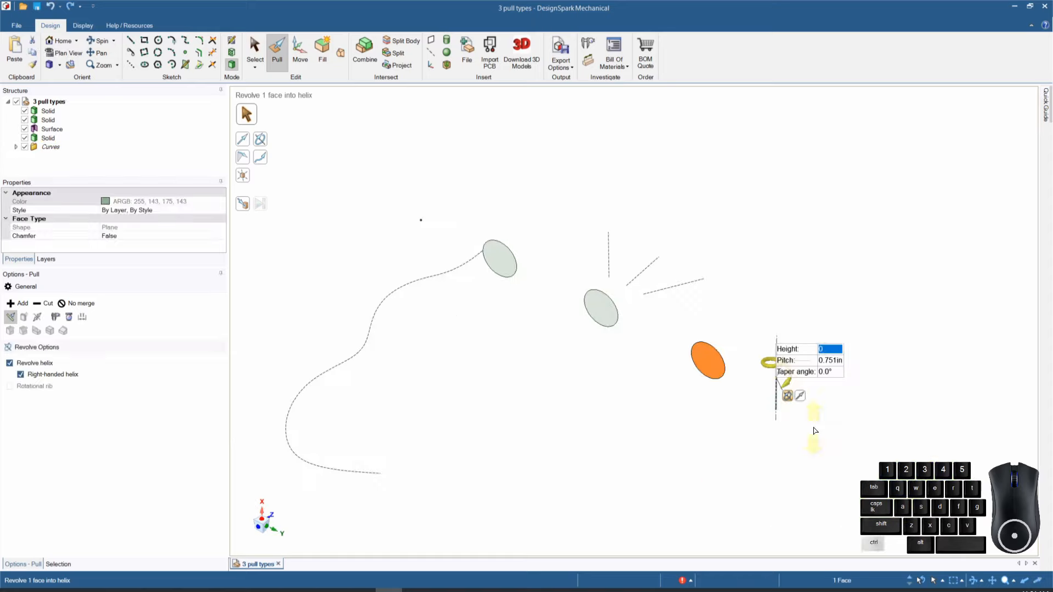
Step: Revolve the circle into a straight helix with a height of 3 in and inspect its coils from several angles
{"action": "left_click", "coordinate": [827, 350]}
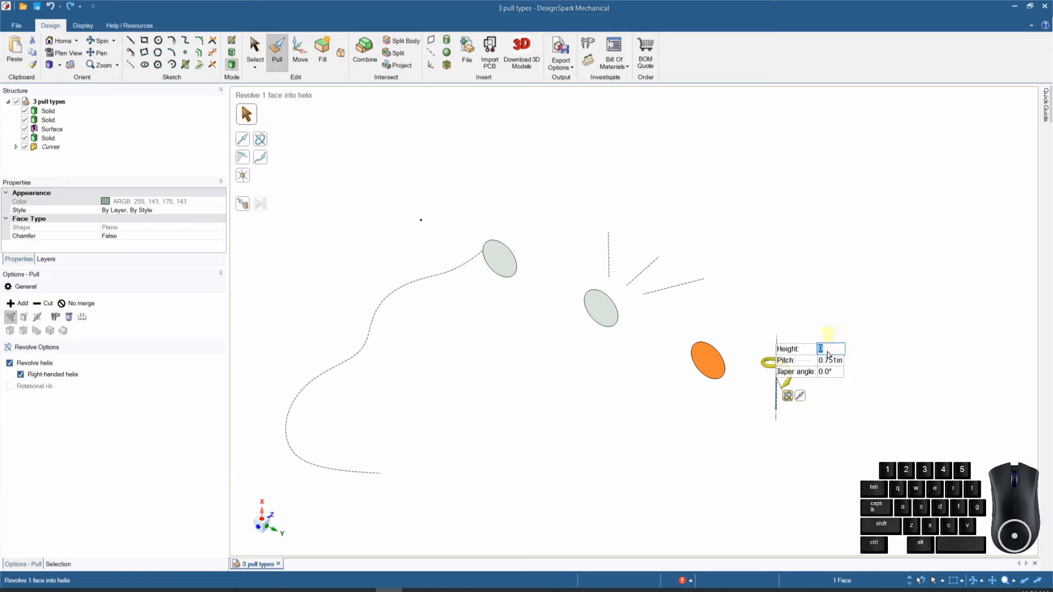
{"action": "type", "text": "3."}
{"action": "key", "text": "Return"}
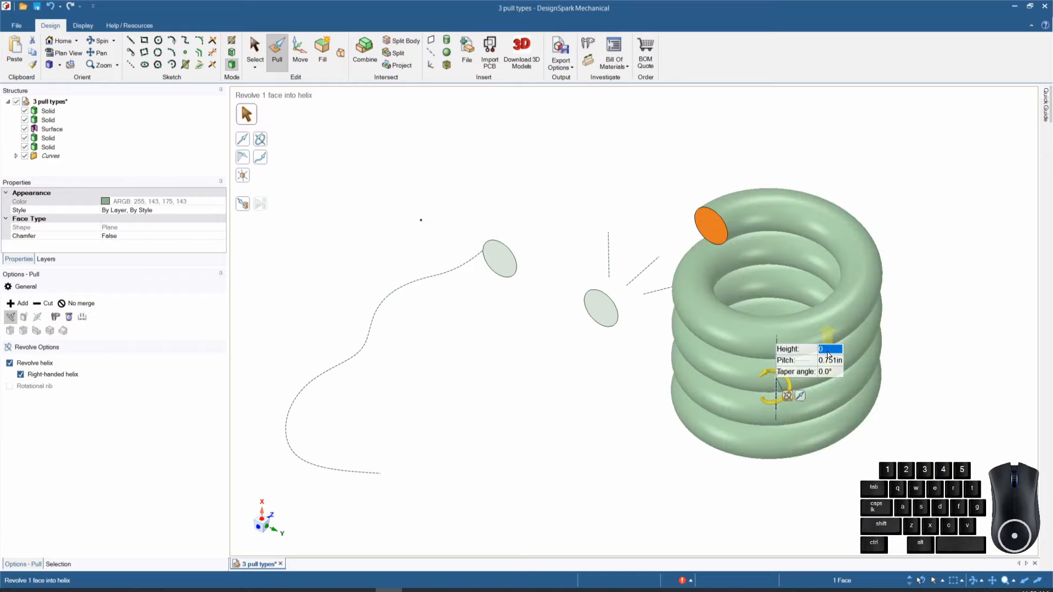
{"action": "mouse_move", "coordinate": [799, 486]}
{"action": "middle_mouse_down"}
{"action": "mouse_move", "coordinate": [807, 403]}
{"action": "mouse_move", "coordinate": [842, 420]}
{"action": "middle_mouse_up"}
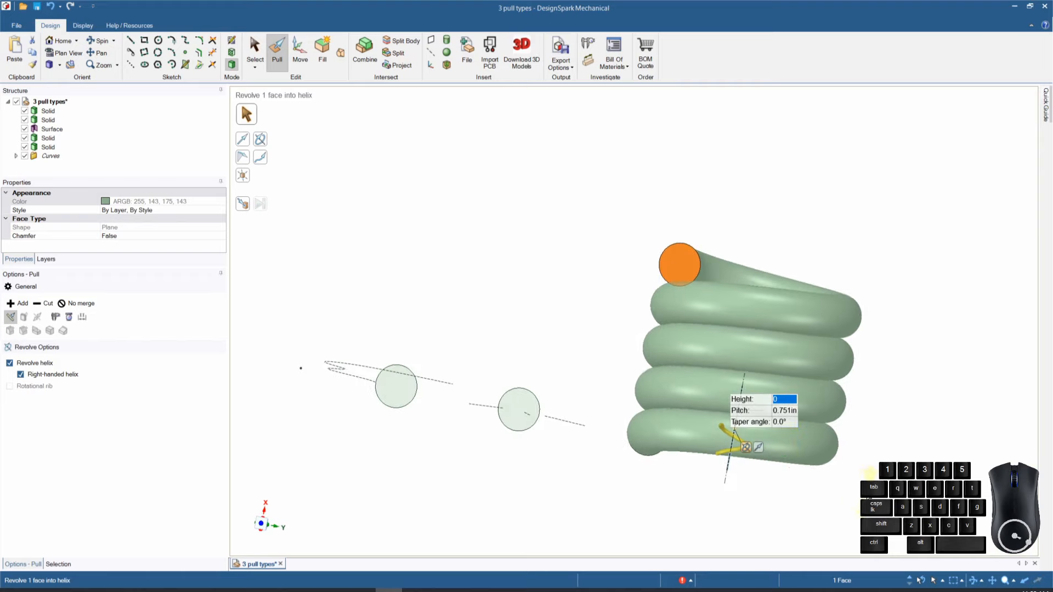
{"action": "scroll", "coordinate": [872, 468], "scroll_direction": "down", "scroll_amount": 5}
{"action": "mouse_move", "coordinate": [872, 469]}
{"action": "middle_mouse_down"}
{"action": "mouse_move", "coordinate": [723, 514]}
{"action": "mouse_move", "coordinate": [752, 466]}
{"action": "middle_mouse_up"}
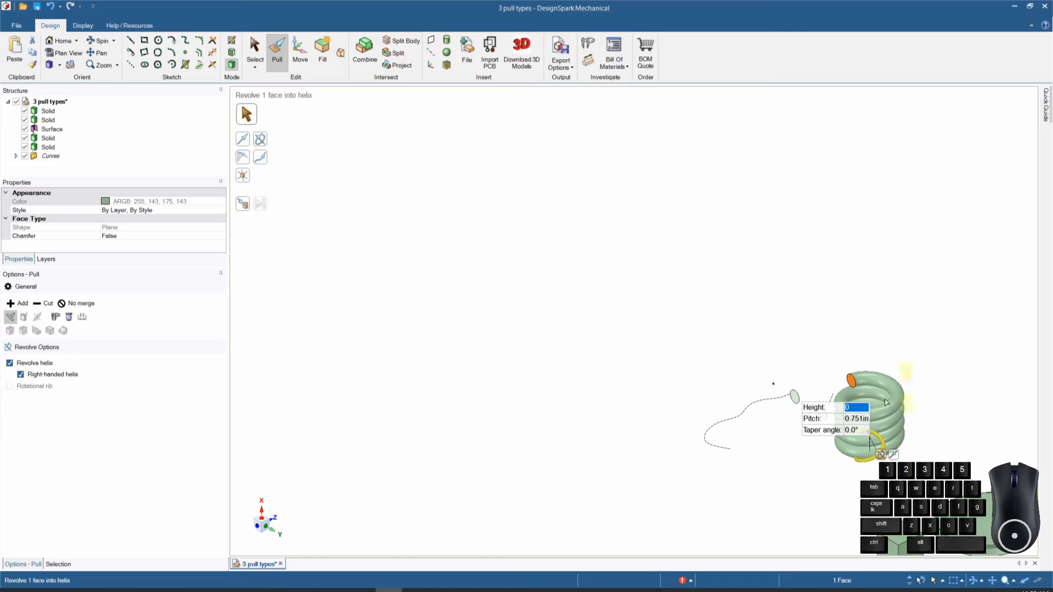
{"action": "left_click", "coordinate": [695, 360]}
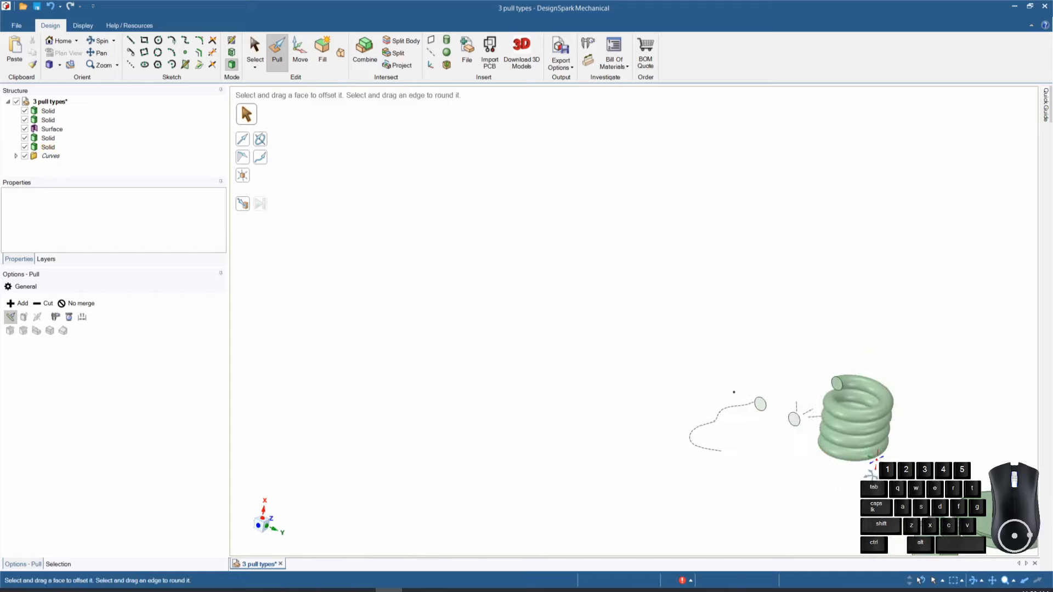
{"action": "scroll", "coordinate": [847, 411], "scroll_direction": "up", "scroll_amount": 3}
{"action": "scroll", "coordinate": [848, 411], "scroll_direction": "up", "scroll_amount": 1}
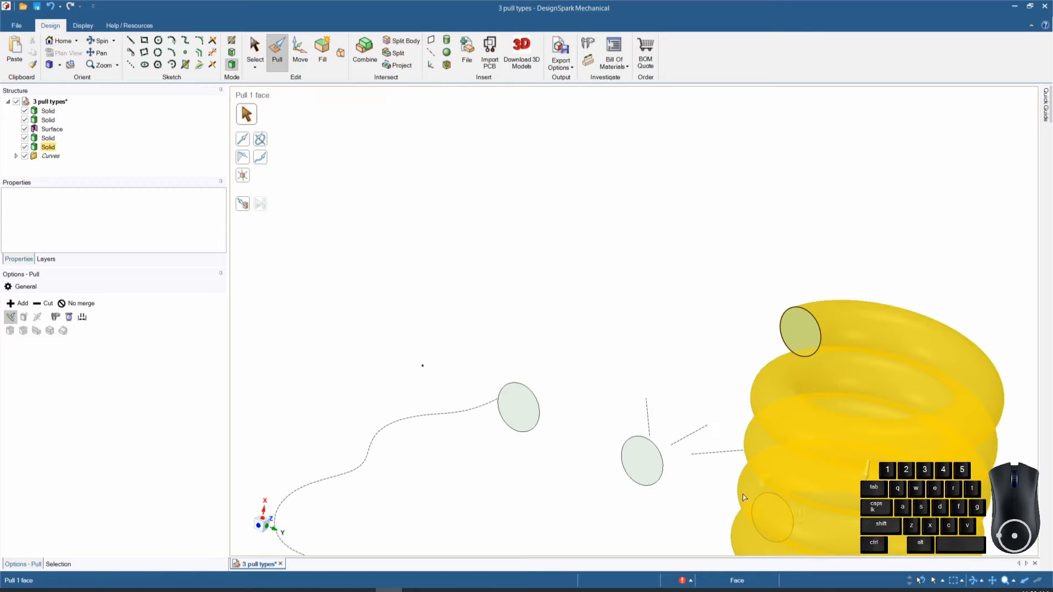
{"action": "scroll", "coordinate": [614, 496], "scroll_direction": "down", "scroll_amount": 3}
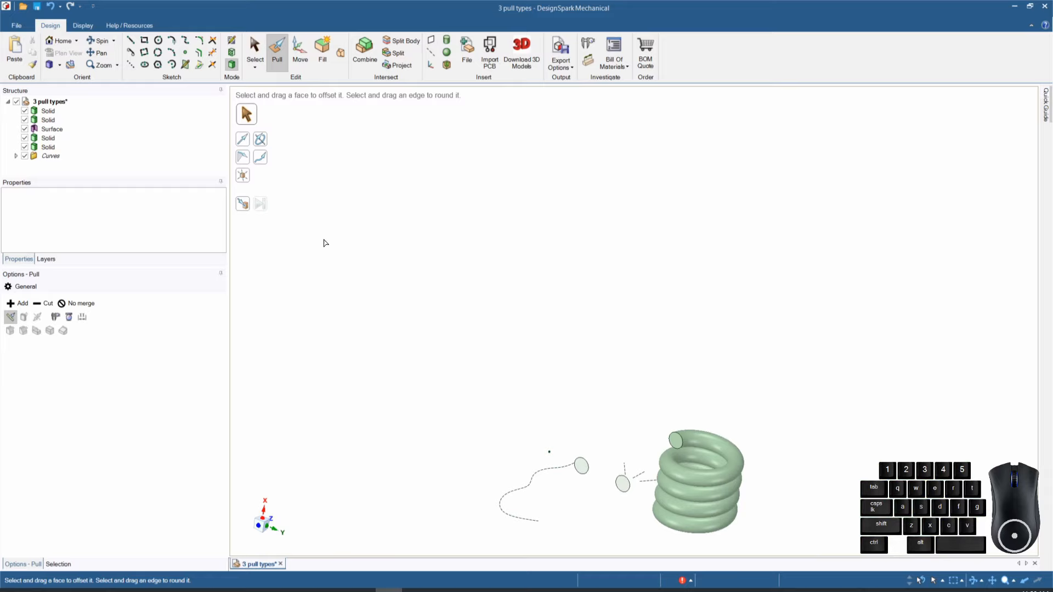
Step: Set the wavy curve as the sweep trajectory and select the circular face at its end for the sweep
{"action": "left_click", "coordinate": [260, 160]}
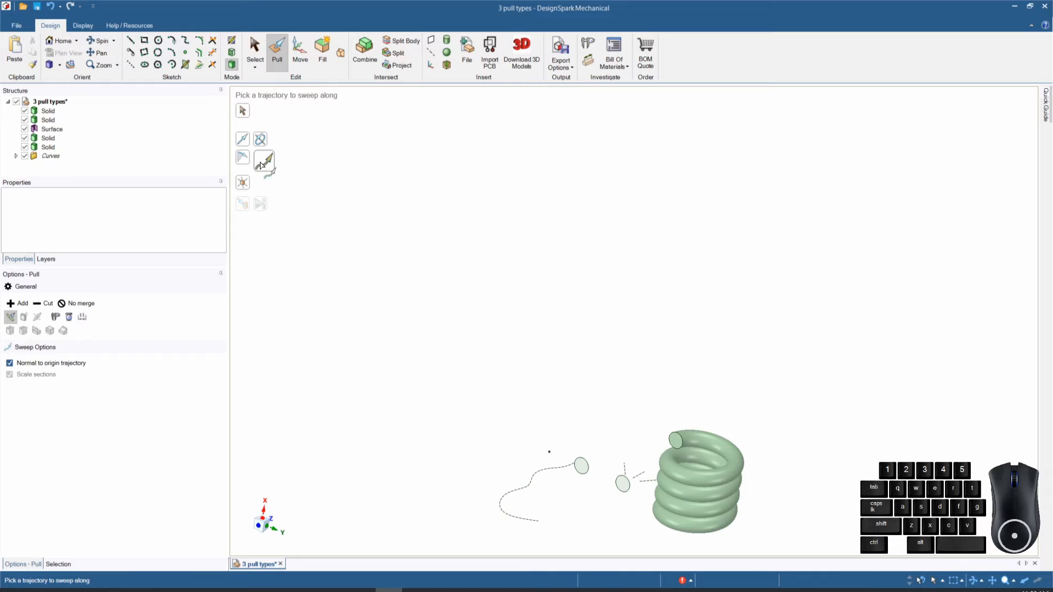
{"action": "left_click", "coordinate": [263, 162]}
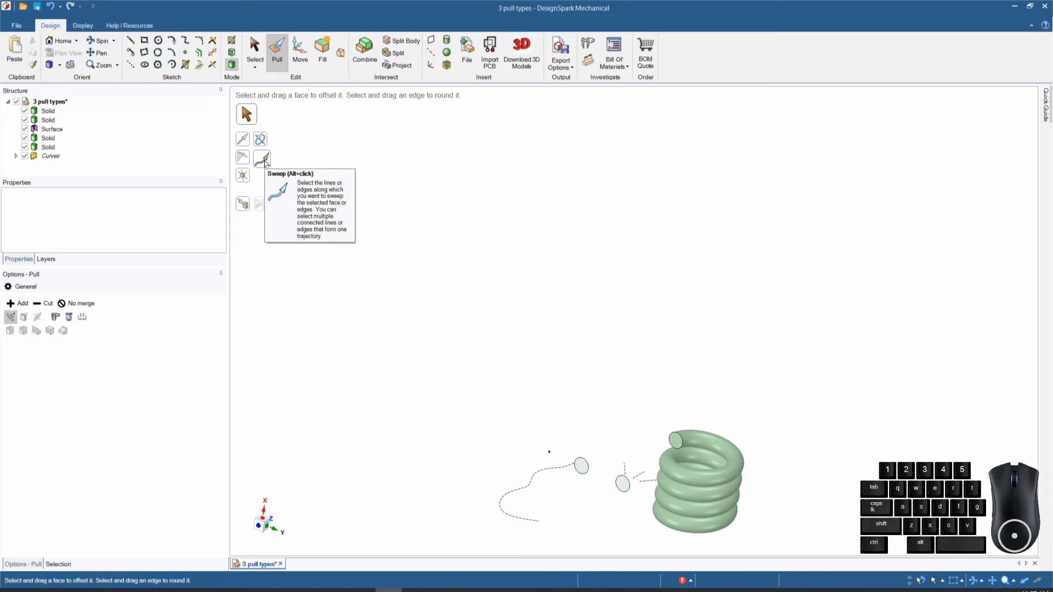
{"action": "left_click", "coordinate": [265, 162]}
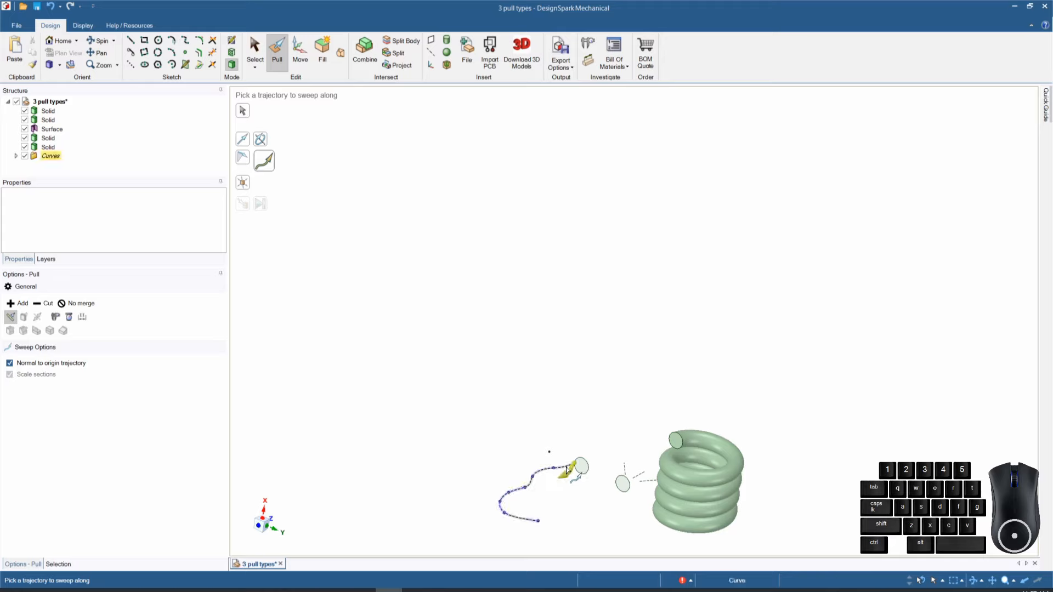
{"action": "left_click", "coordinate": [243, 113]}
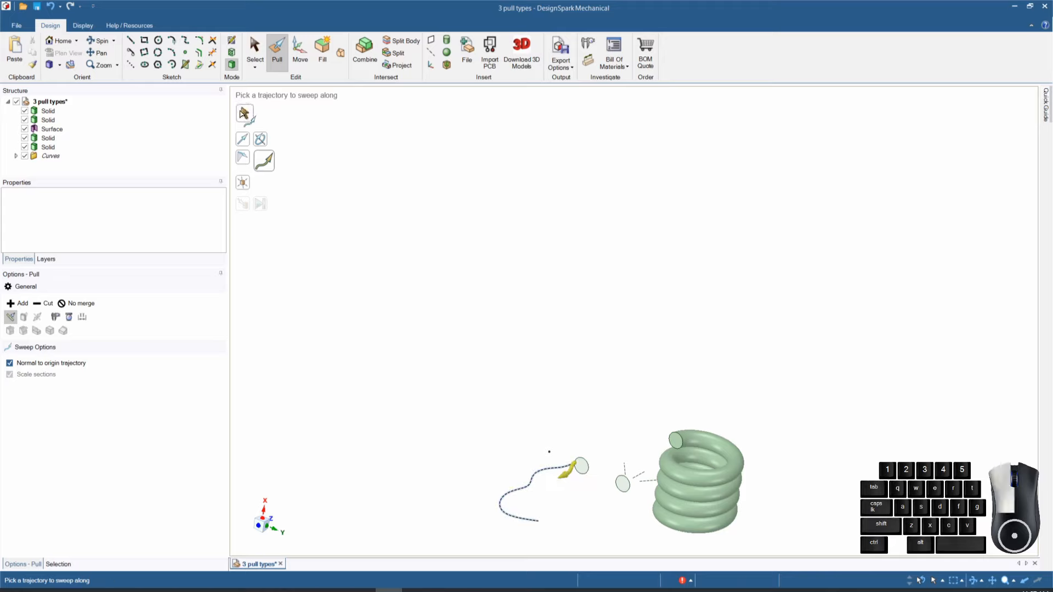
{"action": "left_click", "coordinate": [580, 469]}
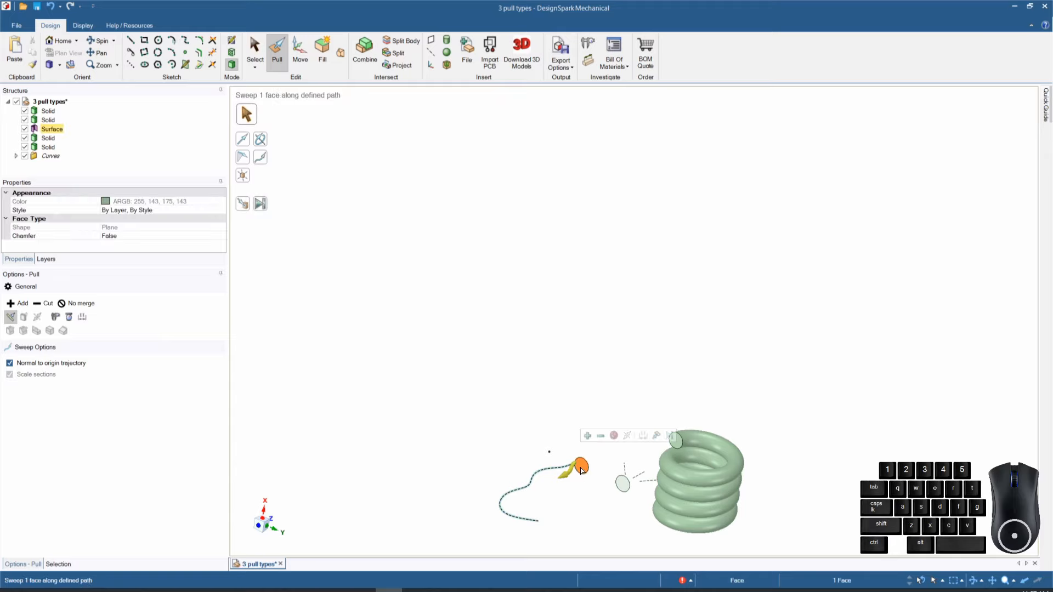
Step: Sweep the circular face partway along the wavy curve twice, undoing each sweep
{"action": "left_click_drag", "start_coordinate": [580, 468], "coordinate": [485, 556]}
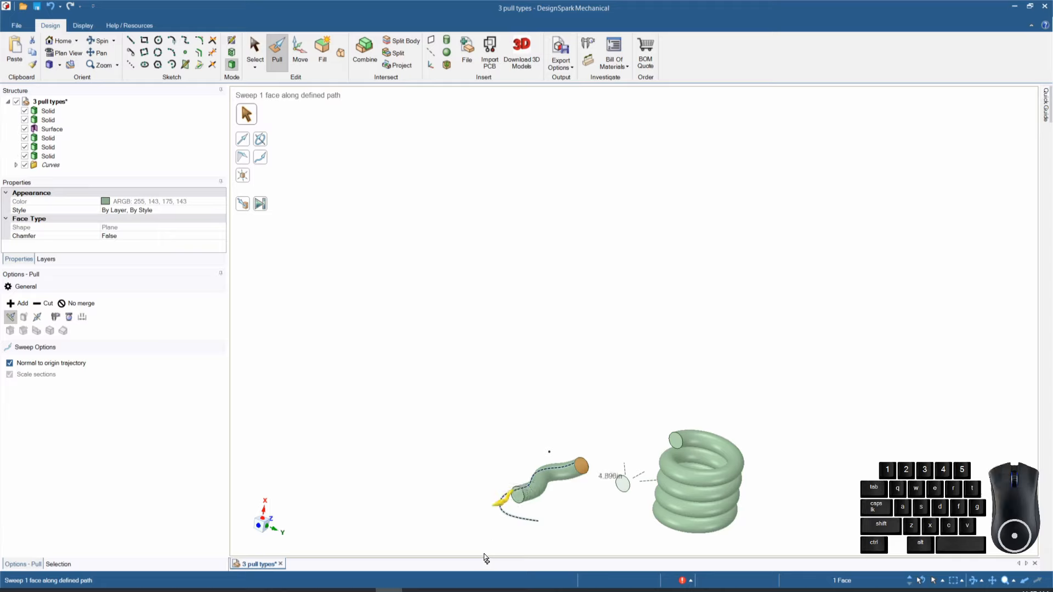
{"action": "key", "text": "ctrl+z"}
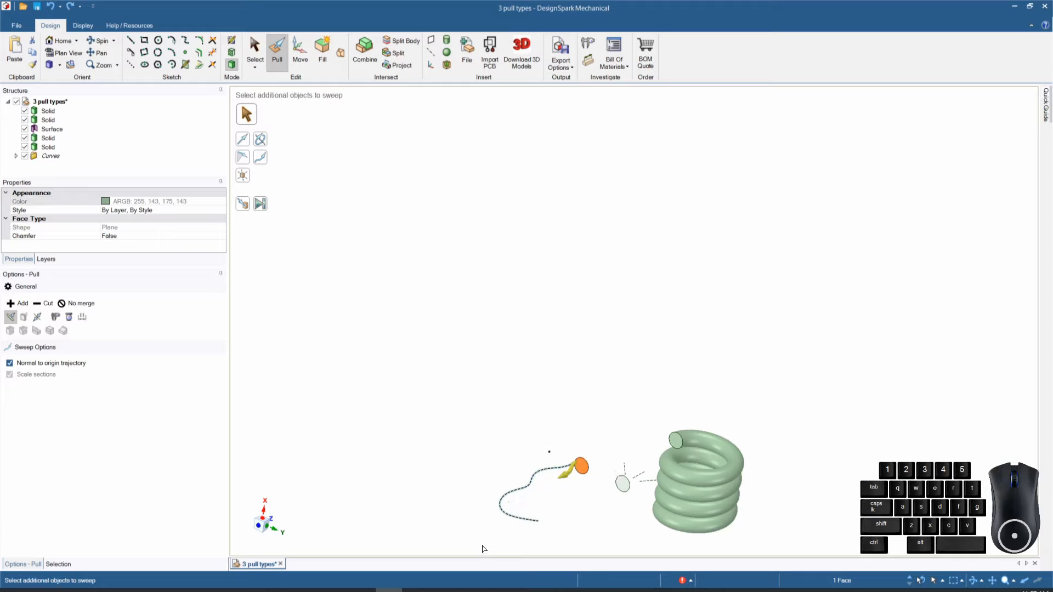
{"action": "left_click", "coordinate": [59, 42]}
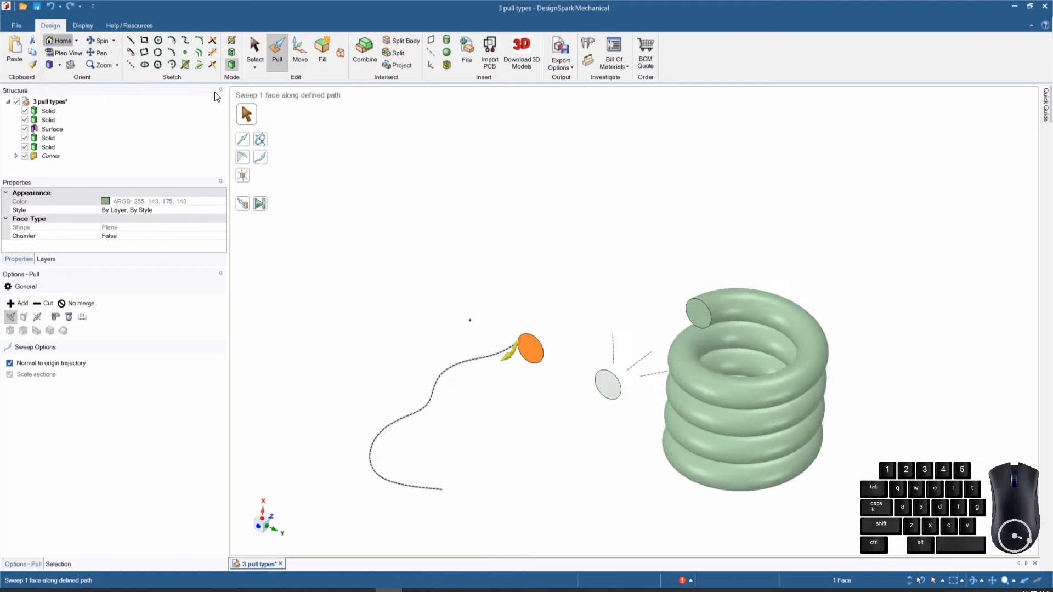
{"action": "left_click_drag", "start_coordinate": [497, 264], "coordinate": [341, 391]}
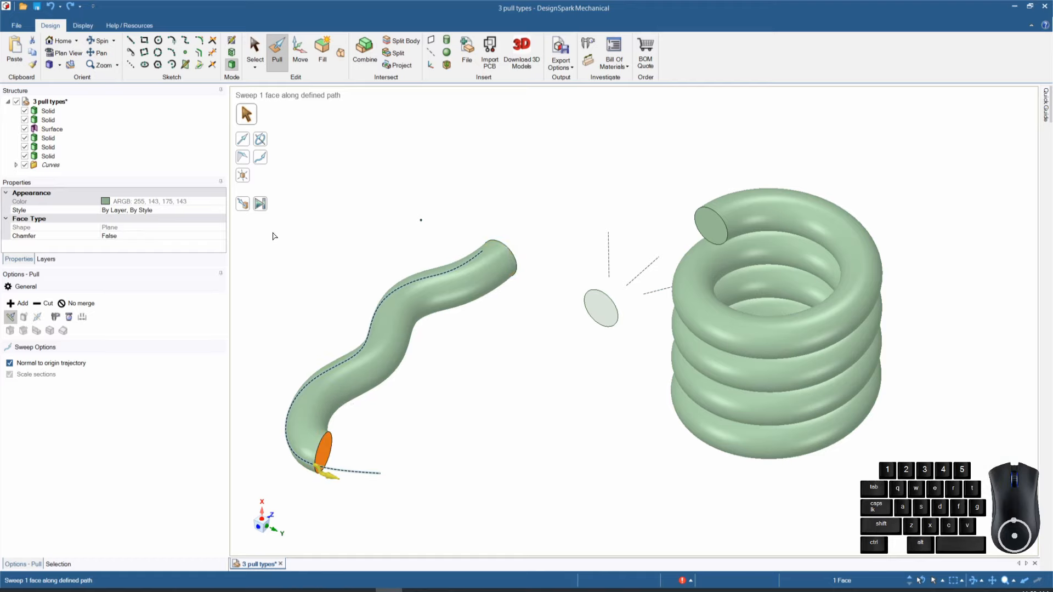
{"action": "left_click", "coordinate": [414, 425]}
{"action": "key", "text": "ctrl+z"}
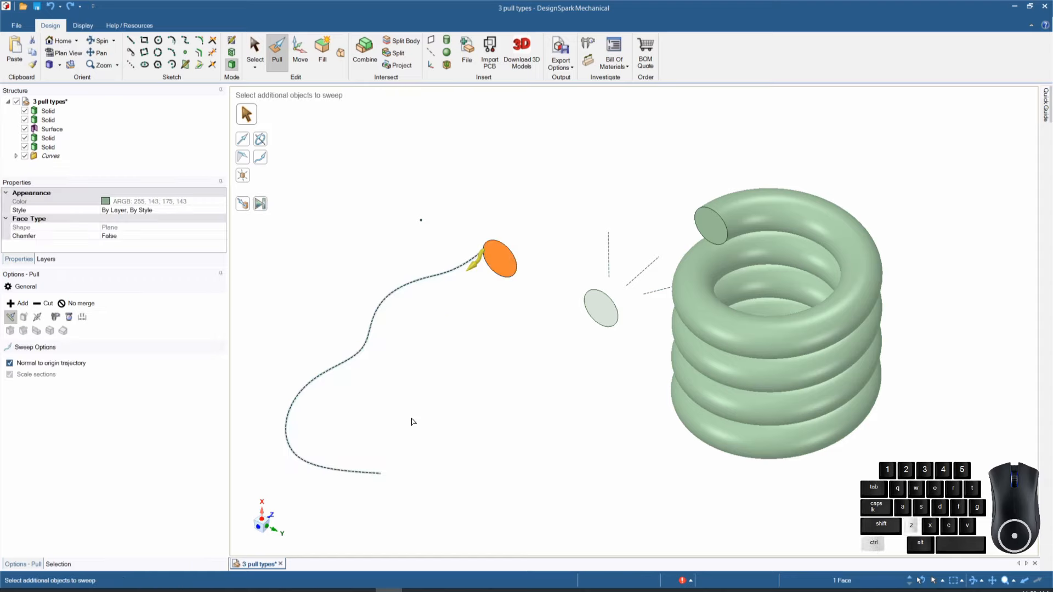
Step: Sweep the circular face along the full length of the wavy curve and inspect the solid from several angles
{"action": "left_click", "coordinate": [498, 264]}
{"action": "left_click", "coordinate": [261, 206]}
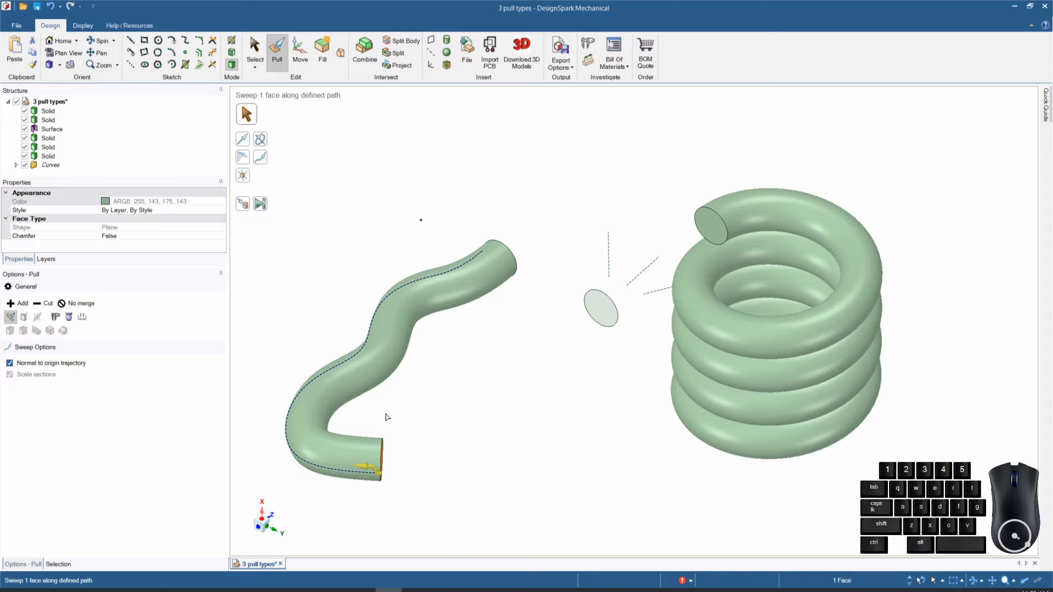
{"action": "middle_click_drag", "start_coordinate": [386, 417], "coordinate": [524, 430]}
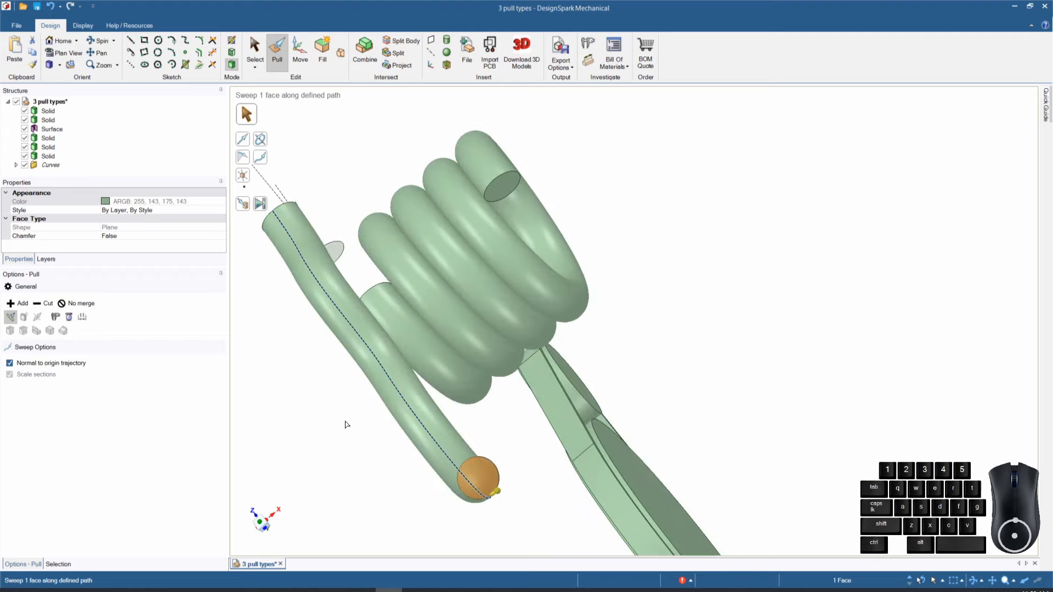
{"action": "mouse_move", "coordinate": [347, 427]}
{"action": "middle_mouse_down"}
{"action": "mouse_move", "coordinate": [367, 393]}
{"action": "mouse_move", "coordinate": [306, 418]}
{"action": "middle_mouse_up"}
{"action": "scroll", "coordinate": [522, 362], "scroll_direction": "down", "scroll_amount": 4}
{"action": "scroll", "coordinate": [370, 372], "scroll_direction": "up", "scroll_amount": 6}
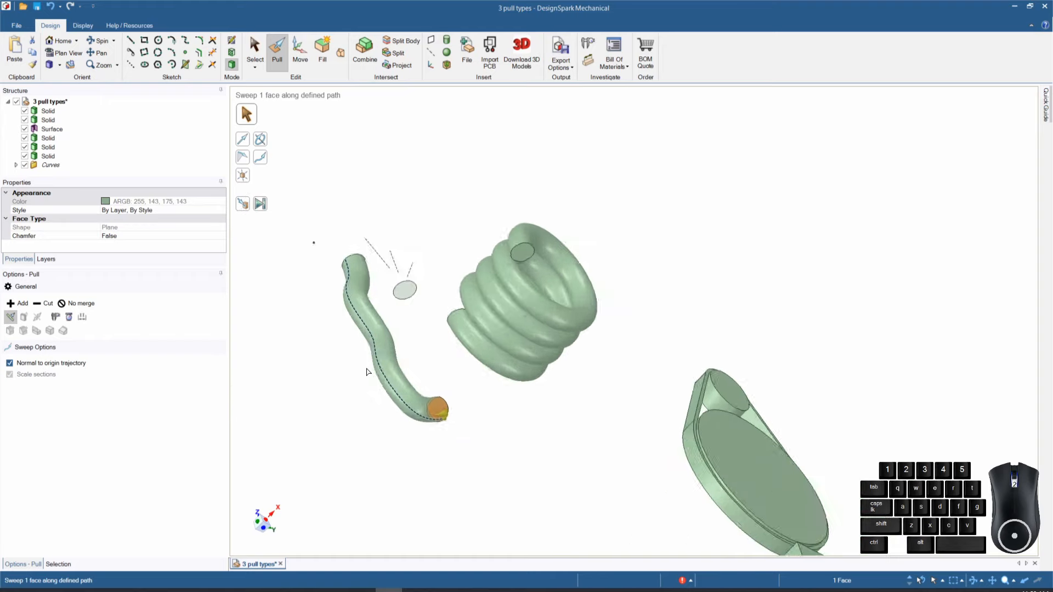
{"action": "middle_click_drag", "start_coordinate": [325, 352], "coordinate": [327, 356]}
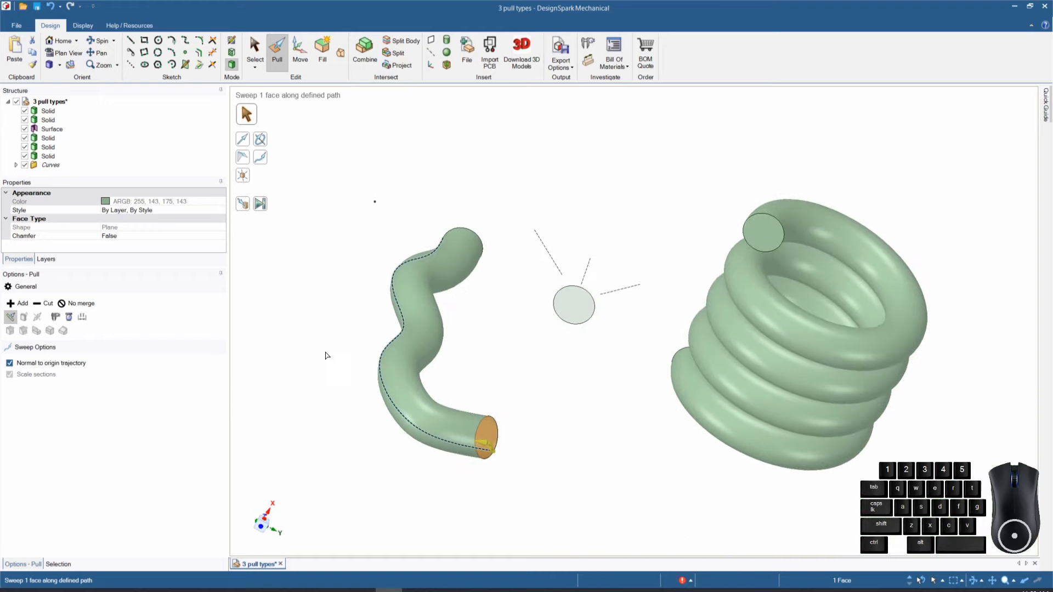
Step: Draft one side face of the rectangular block by about -8° with its top face as the reference plane, and undo the draft
{"action": "left_click", "coordinate": [243, 159]}
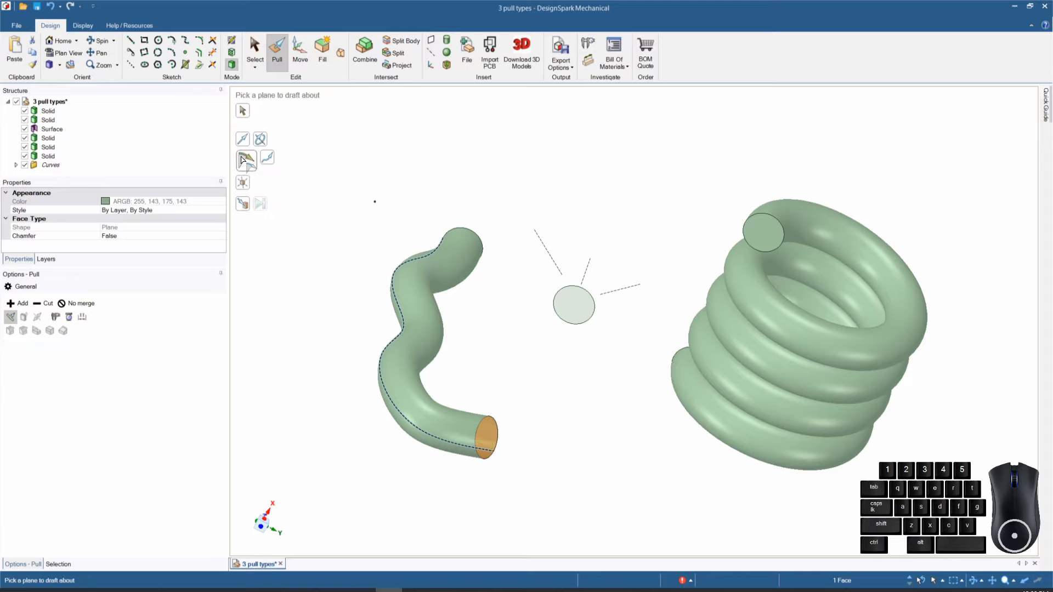
{"action": "scroll", "coordinate": [310, 371], "scroll_direction": "down", "scroll_amount": 5}
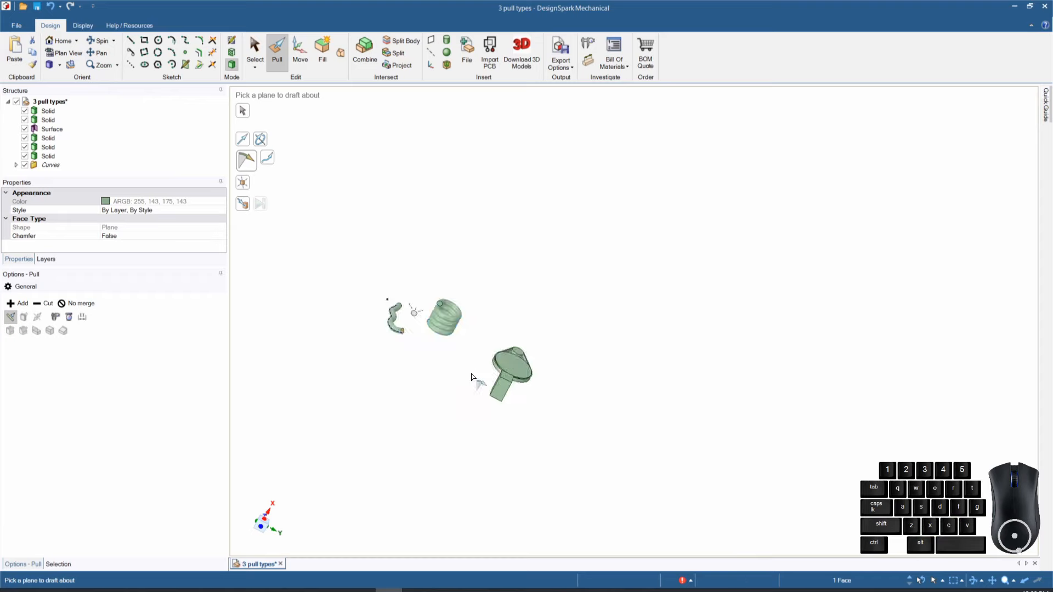
{"action": "scroll", "coordinate": [472, 377], "scroll_direction": "up", "scroll_amount": 5}
{"action": "middle_click_drag", "start_coordinate": [586, 433], "coordinate": [530, 383]}
{"action": "scroll", "coordinate": [525, 380], "scroll_direction": "up", "scroll_amount": 4}
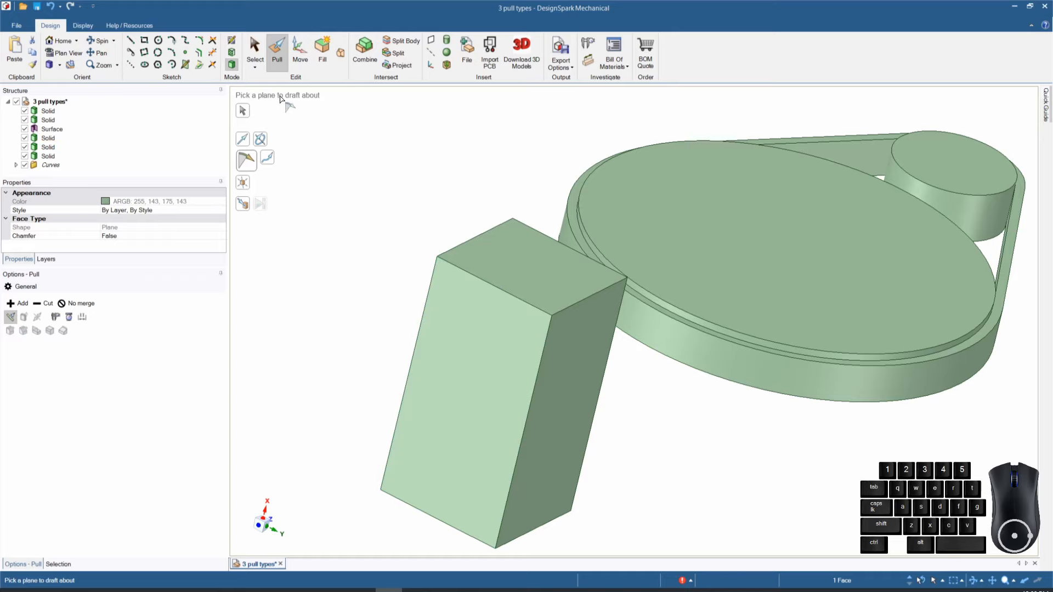
{"action": "left_click", "coordinate": [525, 273]}
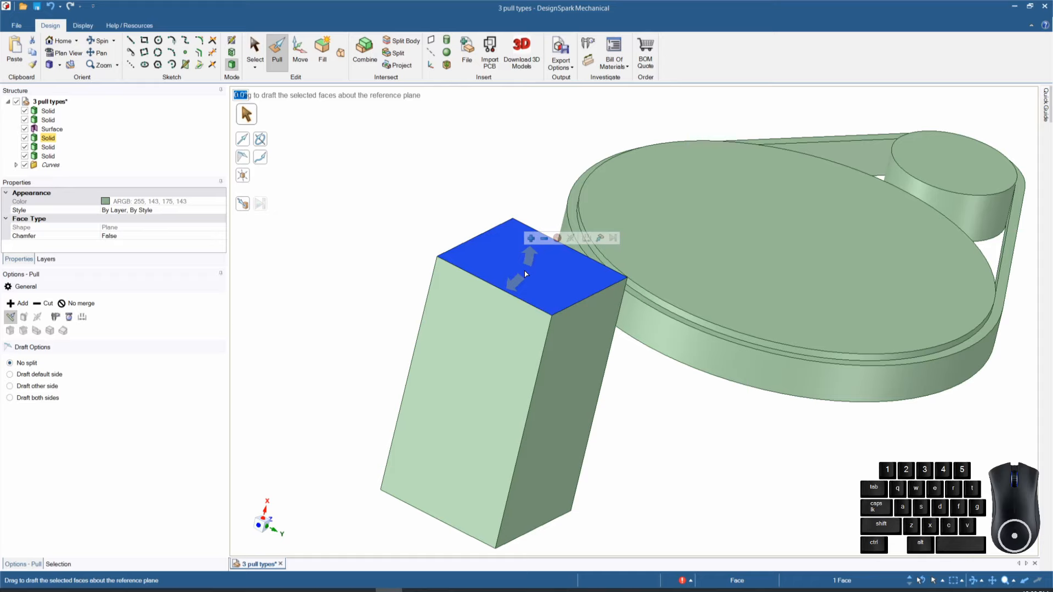
{"action": "left_click", "coordinate": [479, 426]}
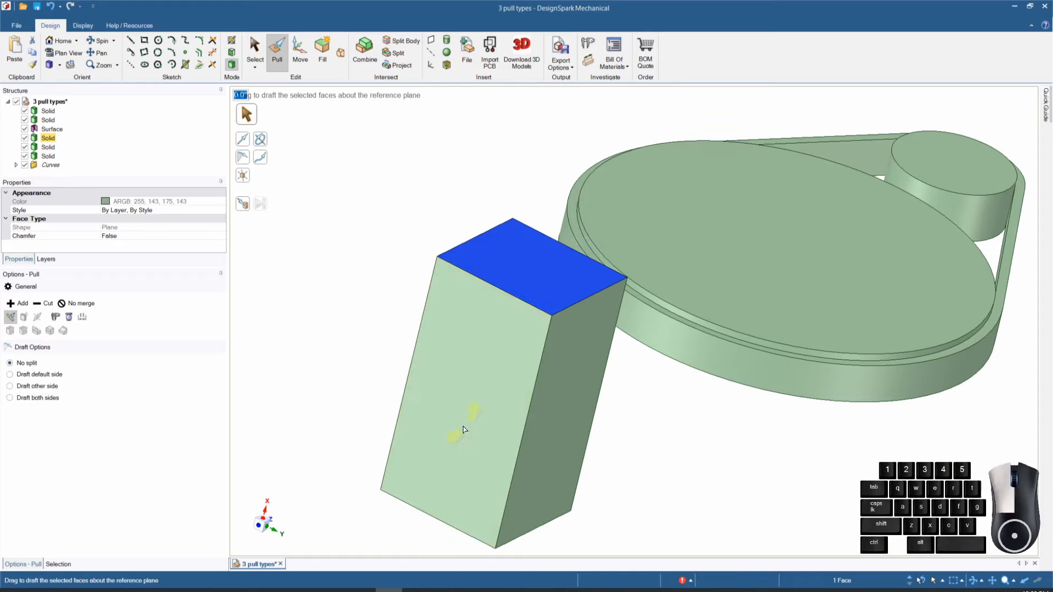
{"action": "left_click", "coordinate": [468, 433]}
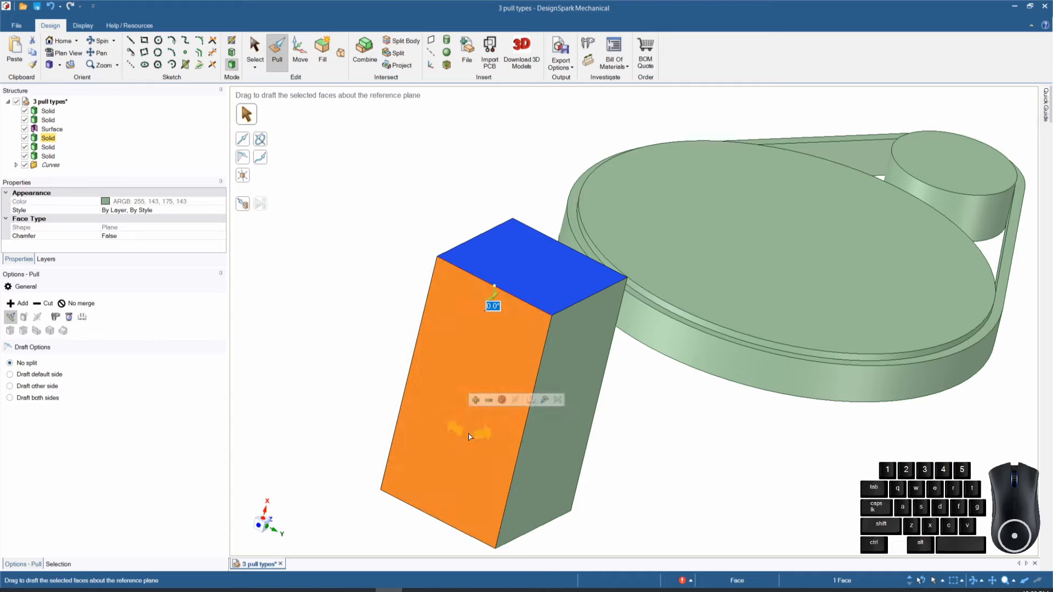
{"action": "mouse_move", "coordinate": [469, 433]}
{"action": "left_mouse_down"}
{"action": "mouse_move", "coordinate": [434, 436]}
{"action": "mouse_move", "coordinate": [481, 428]}
{"action": "left_mouse_up"}
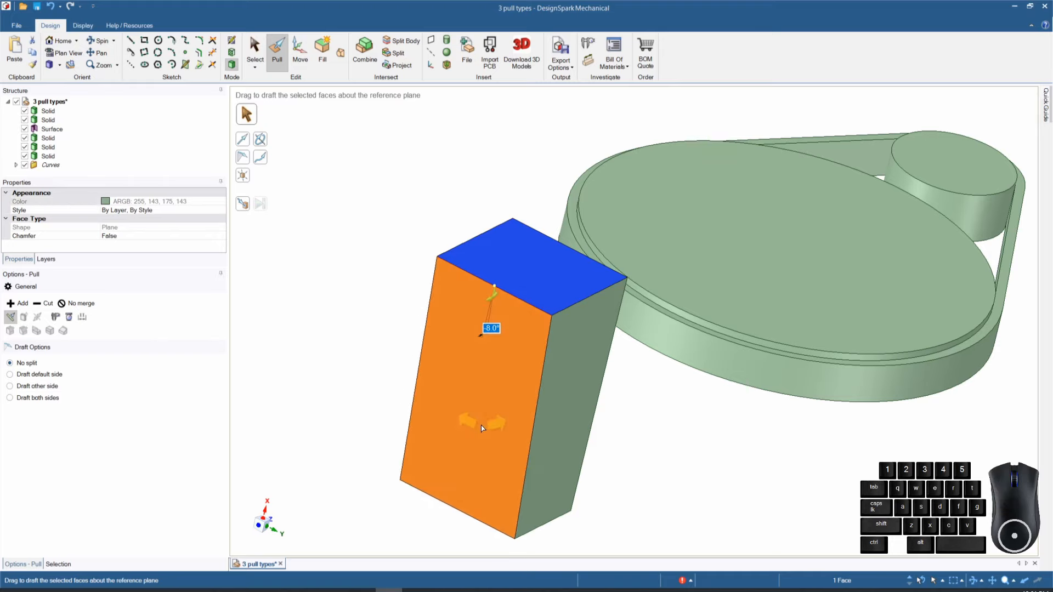
{"action": "key", "text": "ctrl+z"}
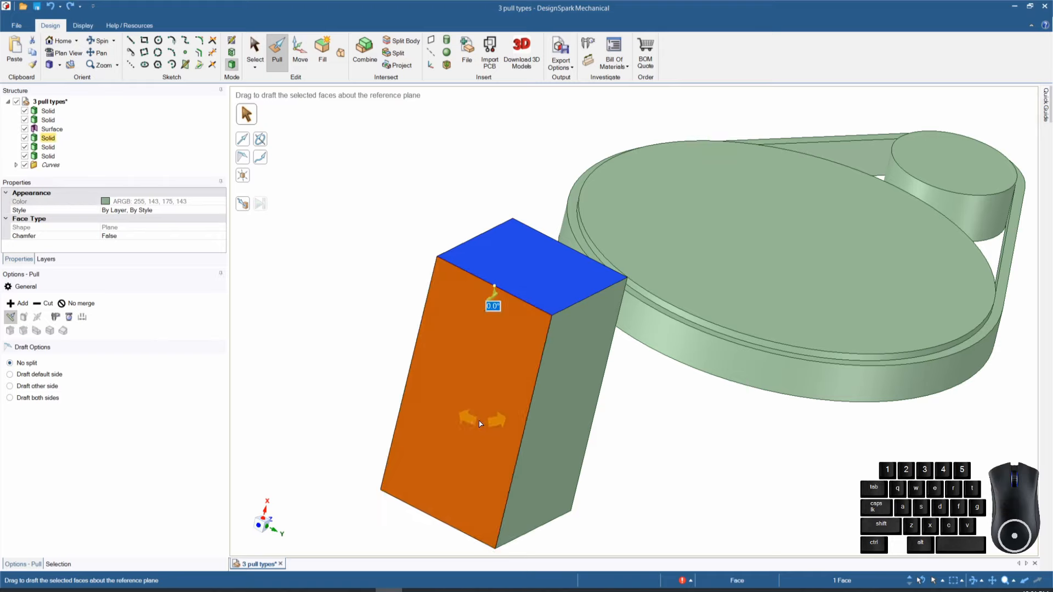
Step: Draft all four side faces of the rectangular block about its top face, undo the draft and clear the selection
{"action": "left_click", "coordinate": [557, 467], "text": "ctrl"}
{"action": "middle_click_drag", "start_coordinate": [551, 466], "coordinate": [465, 478]}
{"action": "mouse_move", "coordinate": [599, 346]}
{"action": "middle_mouse_down"}
{"action": "mouse_move", "coordinate": [583, 407]}
{"action": "mouse_move", "coordinate": [537, 449]}
{"action": "mouse_move", "coordinate": [630, 371]}
{"action": "mouse_move", "coordinate": [650, 395]}
{"action": "middle_mouse_up"}
{"action": "left_click", "coordinate": [583, 317], "text": "ctrl"}
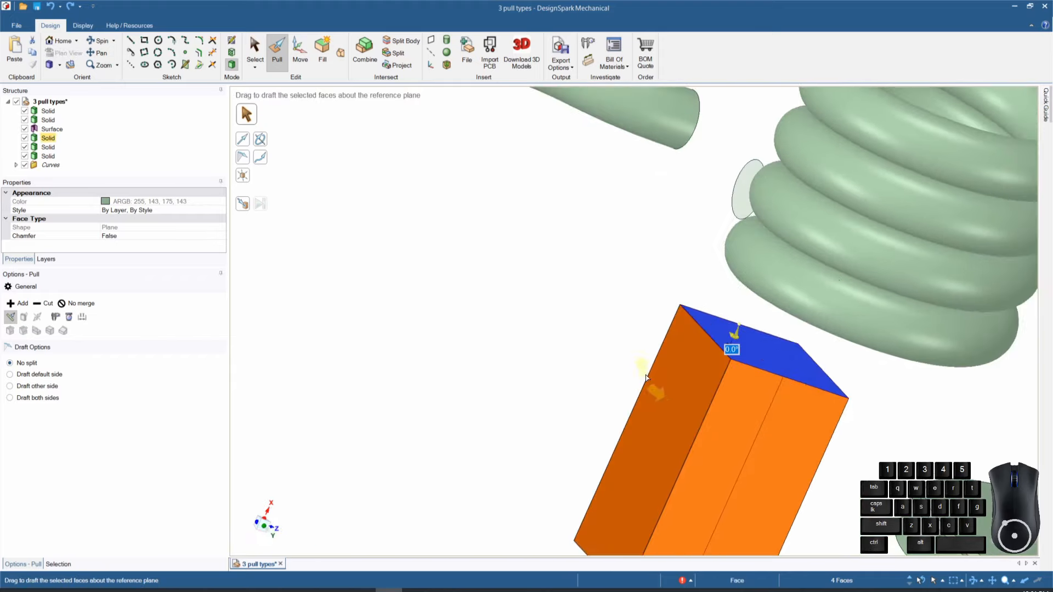
{"action": "scroll", "coordinate": [653, 400], "scroll_direction": "up", "scroll_amount": 3}
{"action": "scroll", "coordinate": [660, 427], "scroll_direction": "down", "scroll_amount": 5}
{"action": "mouse_move", "coordinate": [663, 434]}
{"action": "left_mouse_down"}
{"action": "mouse_move", "coordinate": [669, 446]}
{"action": "mouse_move", "coordinate": [650, 452]}
{"action": "mouse_move", "coordinate": [667, 449]}
{"action": "left_mouse_up"}
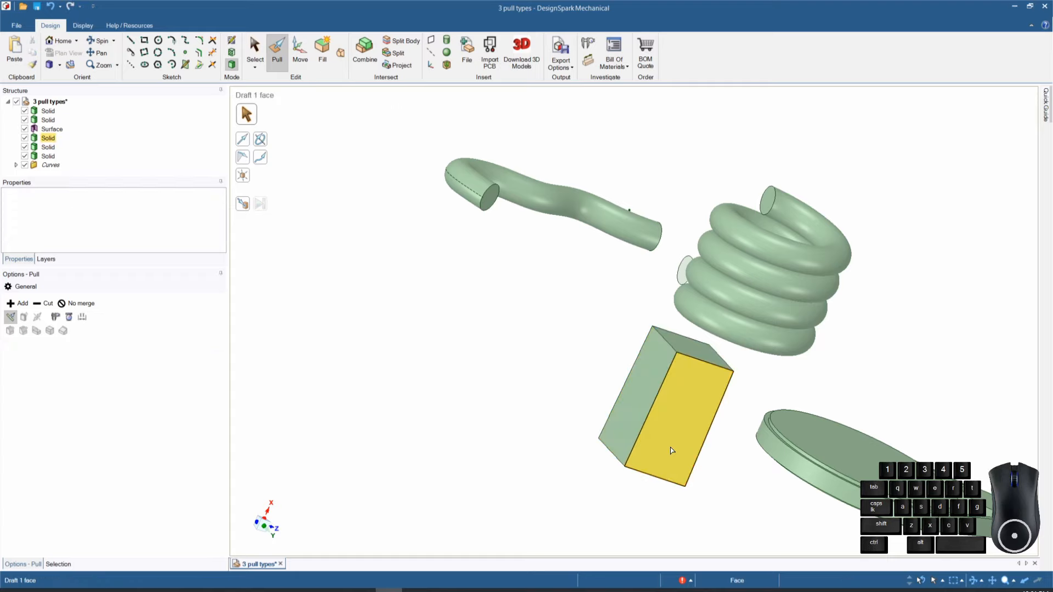
{"action": "left_click", "coordinate": [566, 347]}
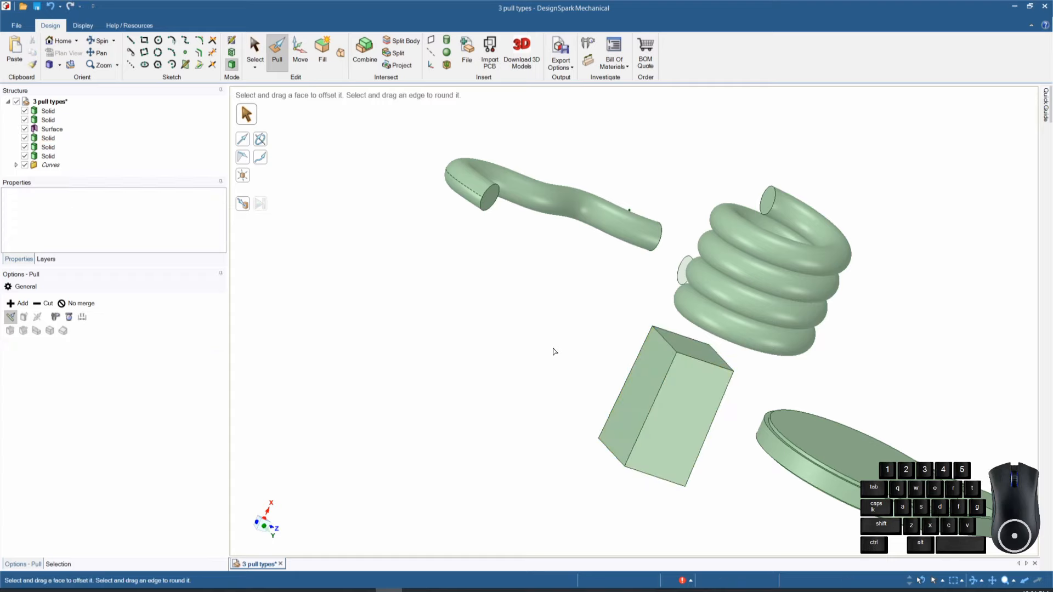
{"action": "key", "text": "ctrl+z"}
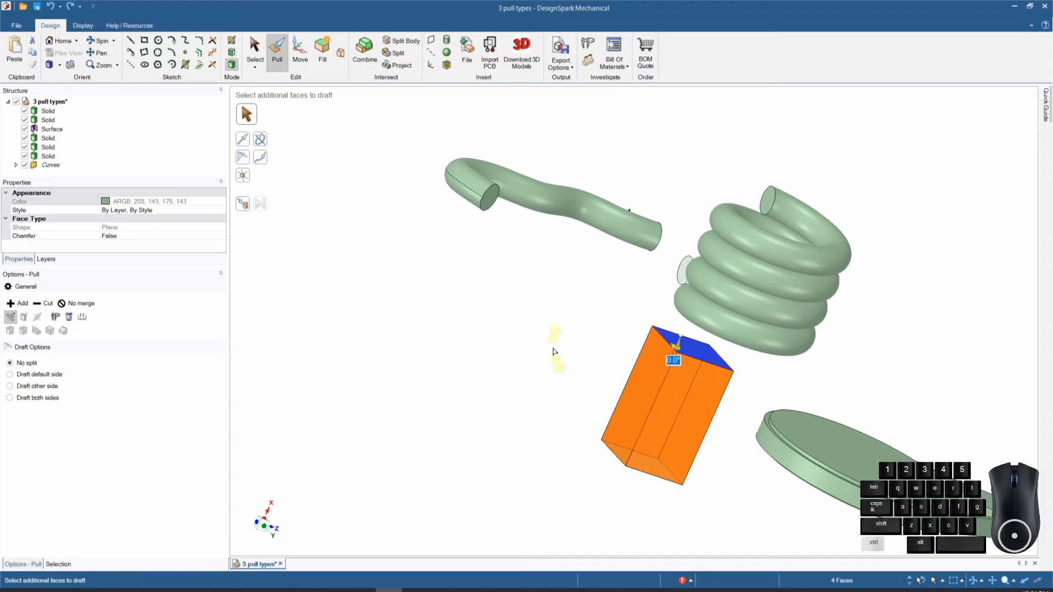
{"action": "key", "text": "ctrl+z"}
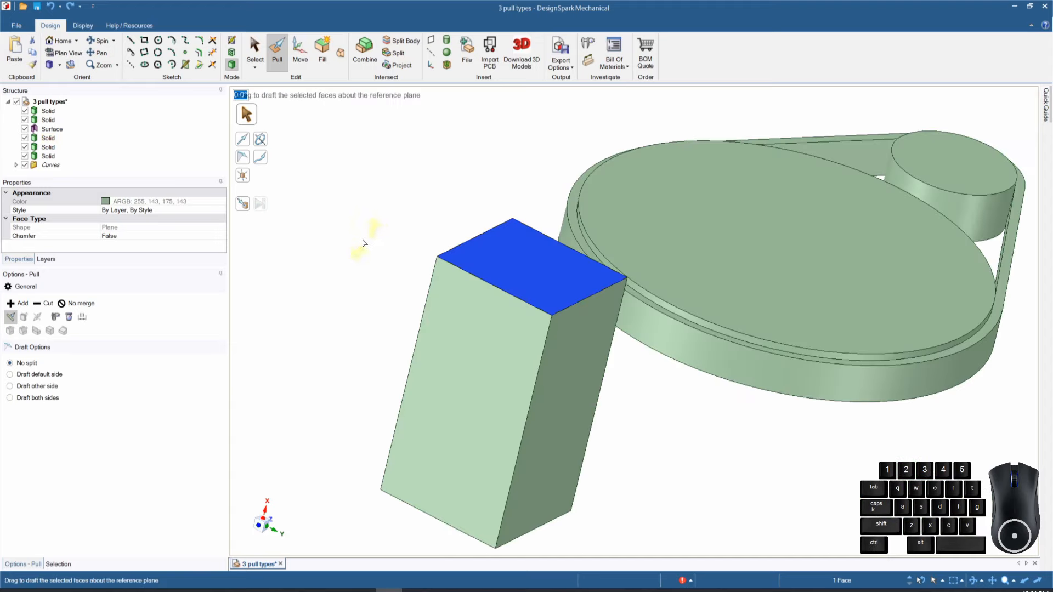
{"action": "left_click", "coordinate": [334, 247]}
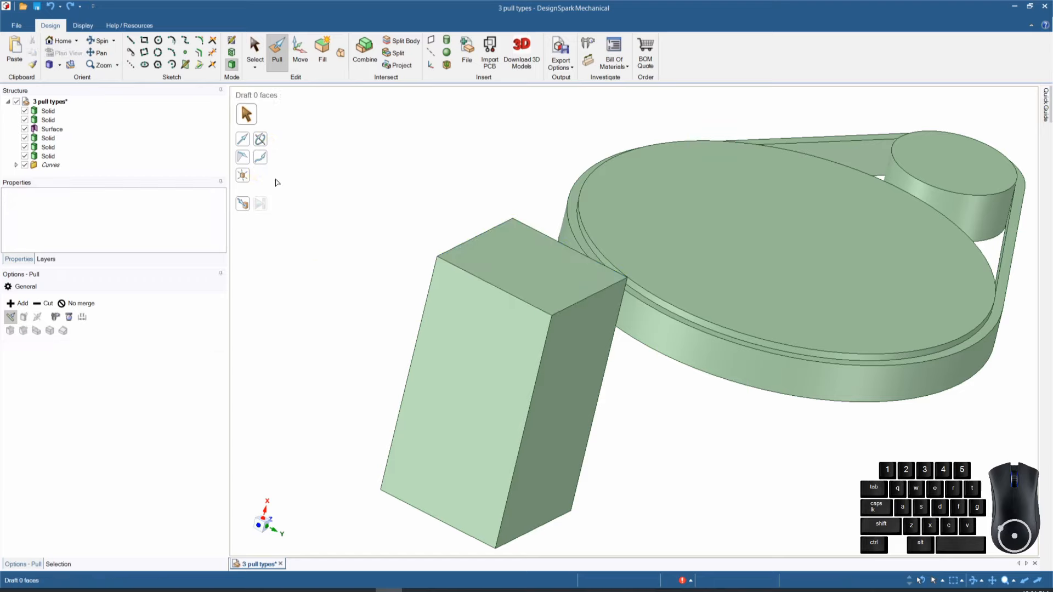
{"action": "left_click", "coordinate": [245, 160]}
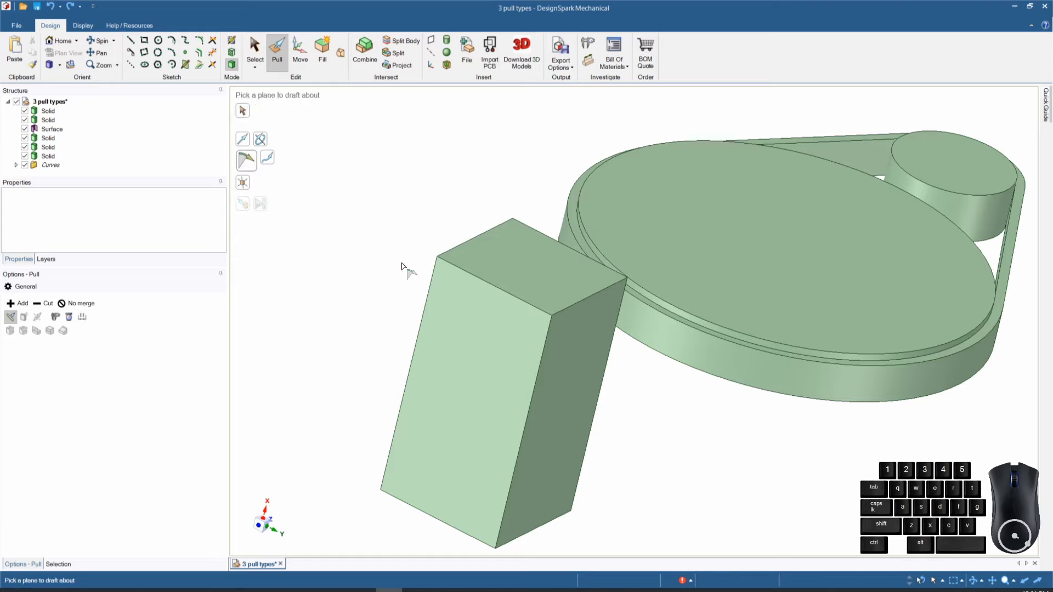
{"action": "left_click", "coordinate": [483, 284]}
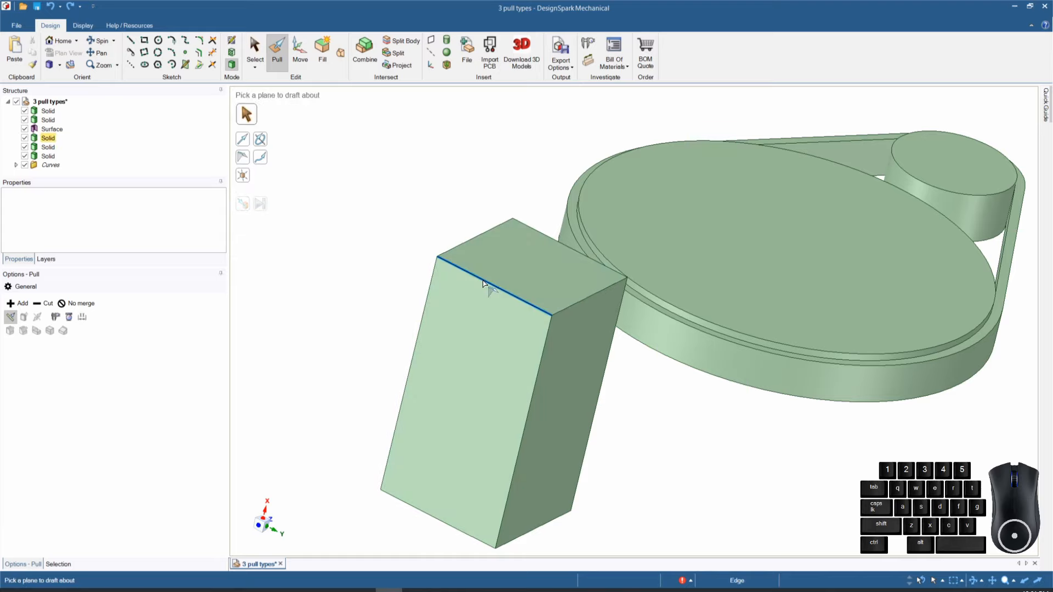
{"action": "left_click", "coordinate": [516, 269]}
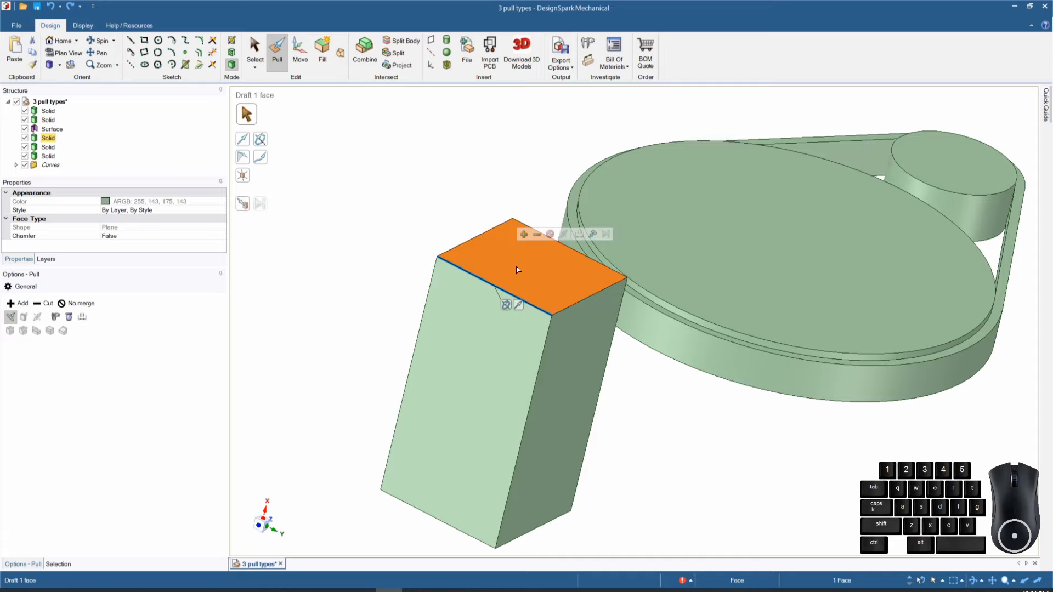
{"action": "key", "text": "Escape"}
Step: Revolve the rectangular block's top face about one of its top edges, and undo the revolve
{"action": "scroll", "coordinate": [468, 407], "scroll_direction": "down", "scroll_amount": 5}
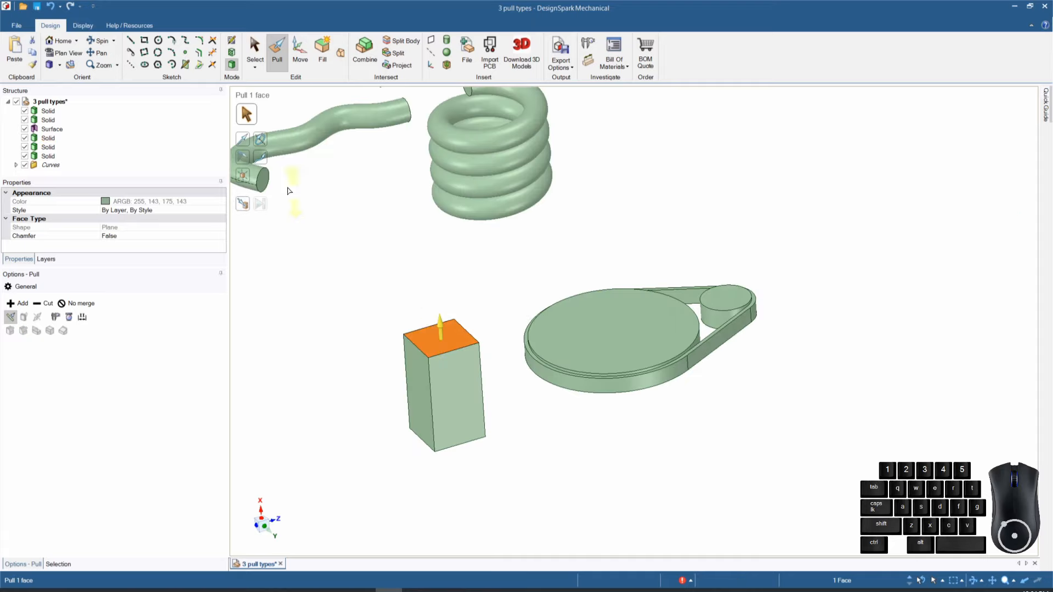
{"action": "left_click", "coordinate": [244, 159]}
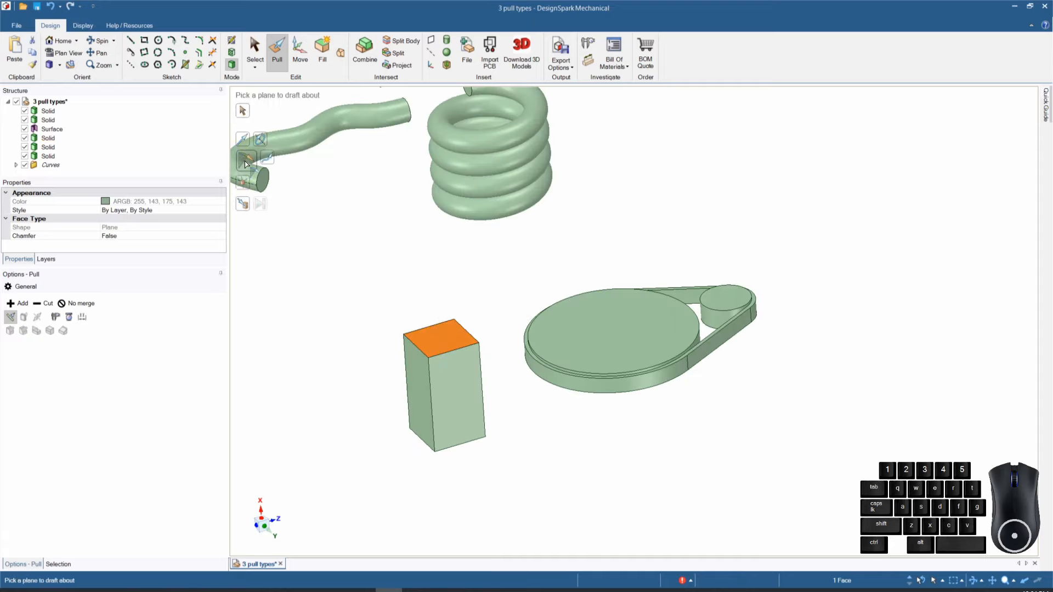
{"action": "left_click", "coordinate": [412, 344]}
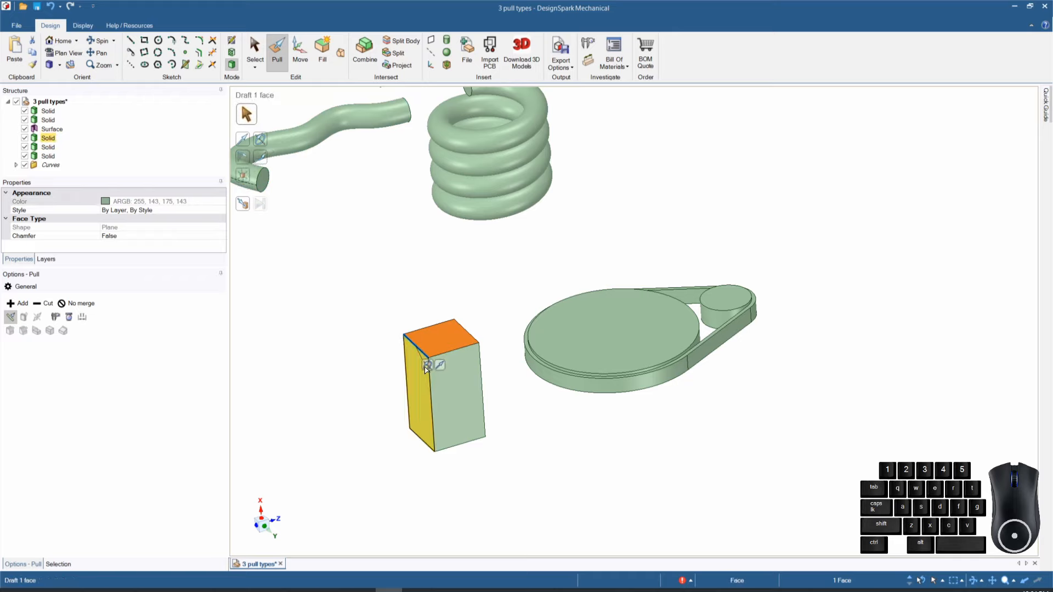
{"action": "left_click", "coordinate": [426, 366]}
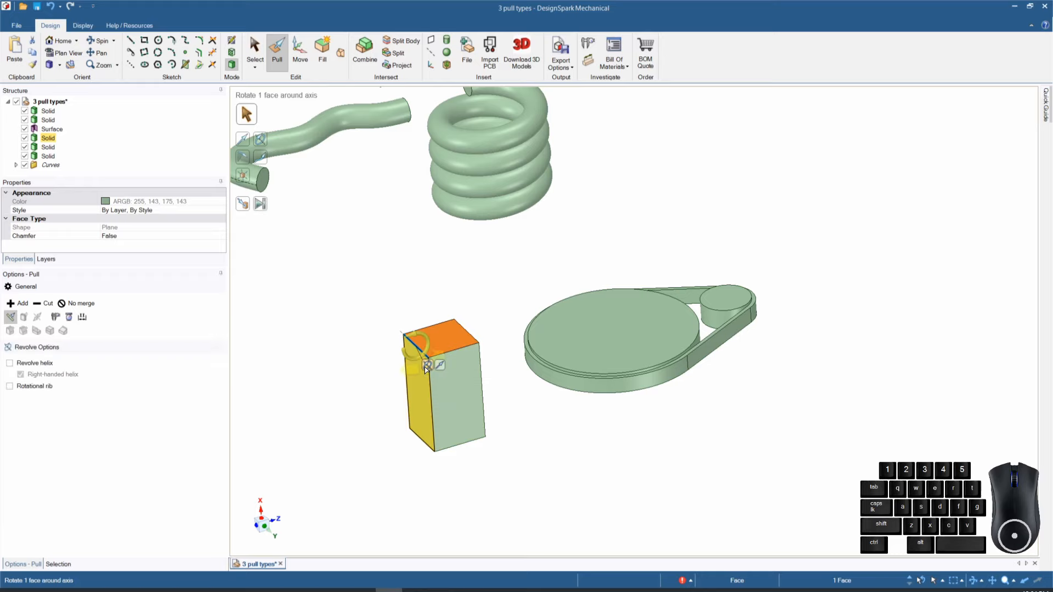
{"action": "left_click_drag", "start_coordinate": [455, 344], "coordinate": [425, 379]}
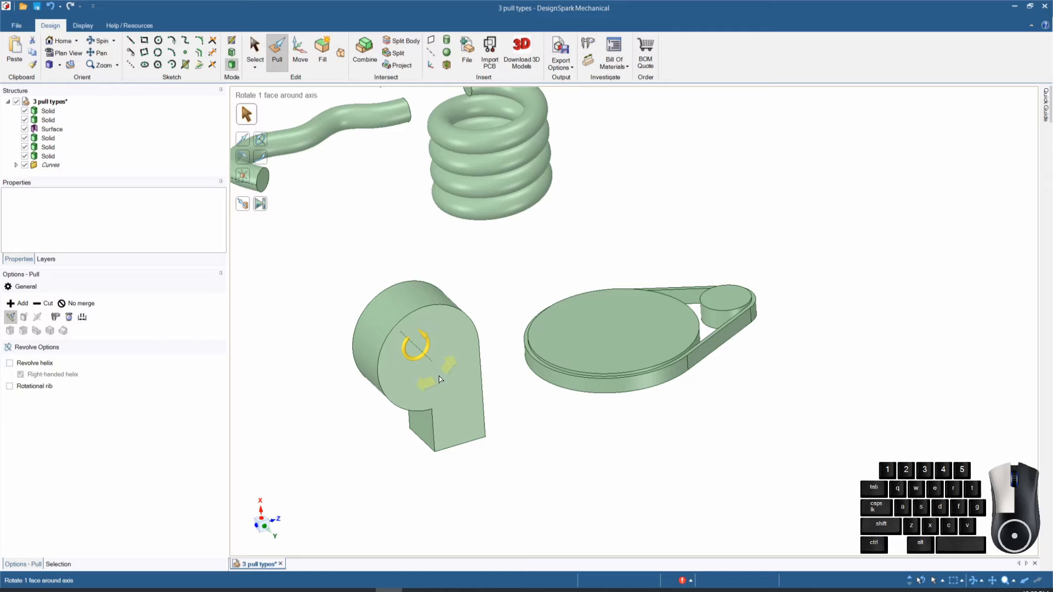
{"action": "left_click", "coordinate": [439, 378]}
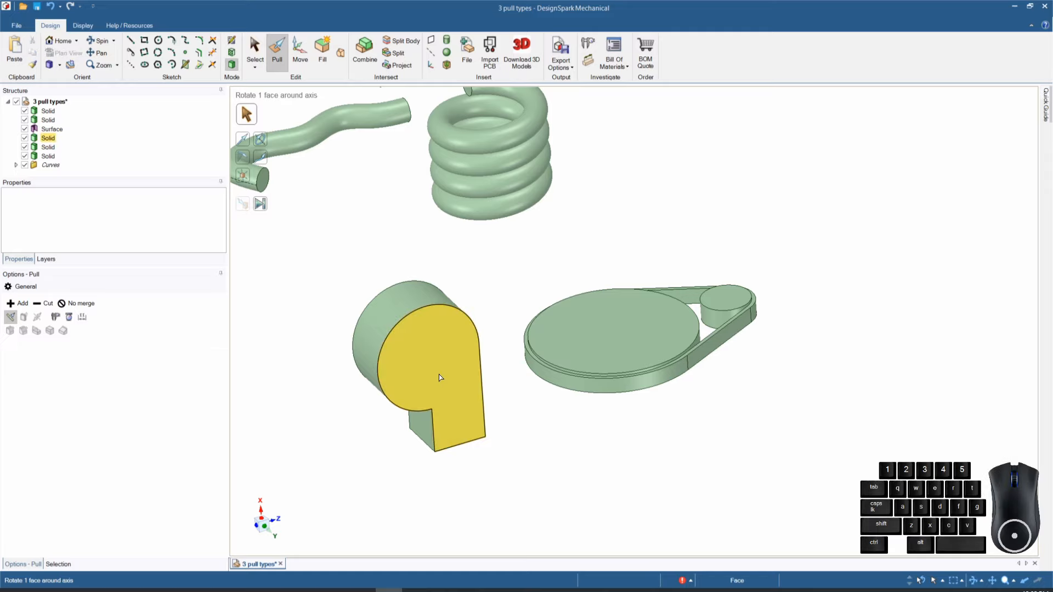
{"action": "key", "text": "ctrl+z"}
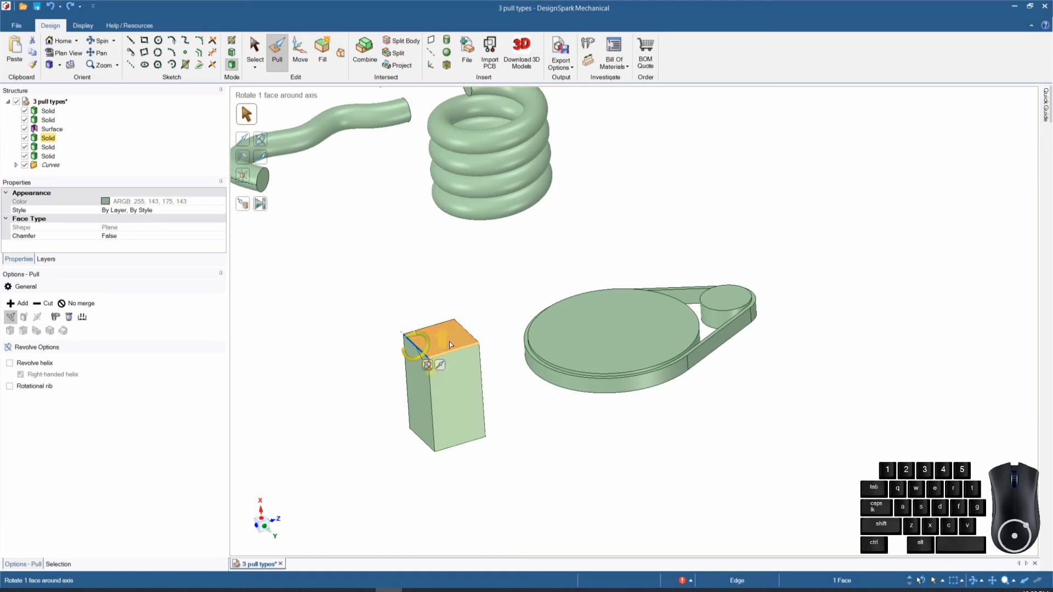
Step: Sketch an arc of about 150° and 0.906 in radius against the block's top edge and turn it into a pullable surface
{"action": "key", "text": "s"}
{"action": "key", "text": "k"}
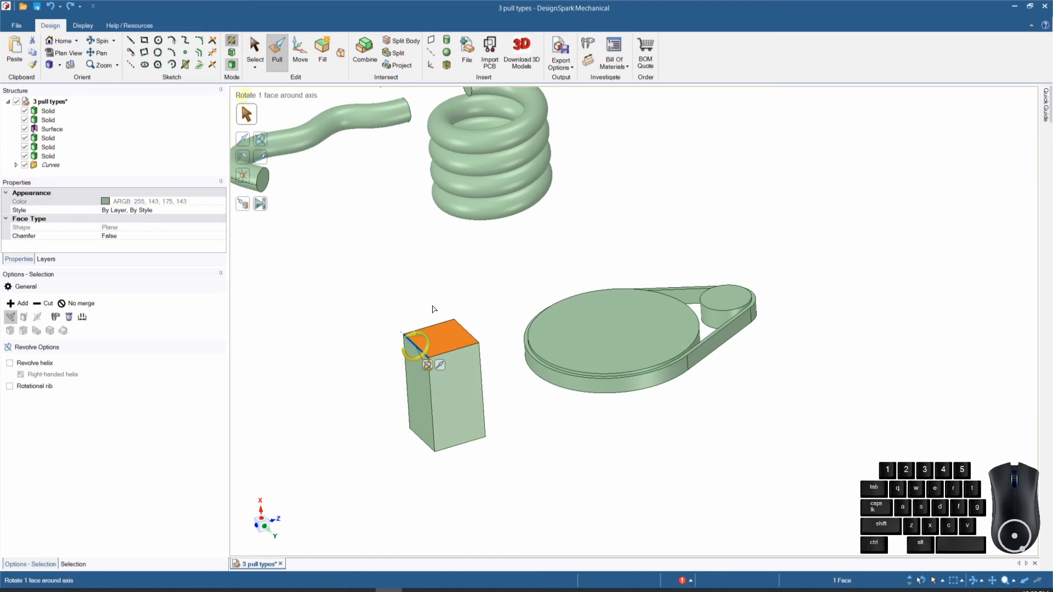
{"action": "left_click", "coordinate": [452, 341]}
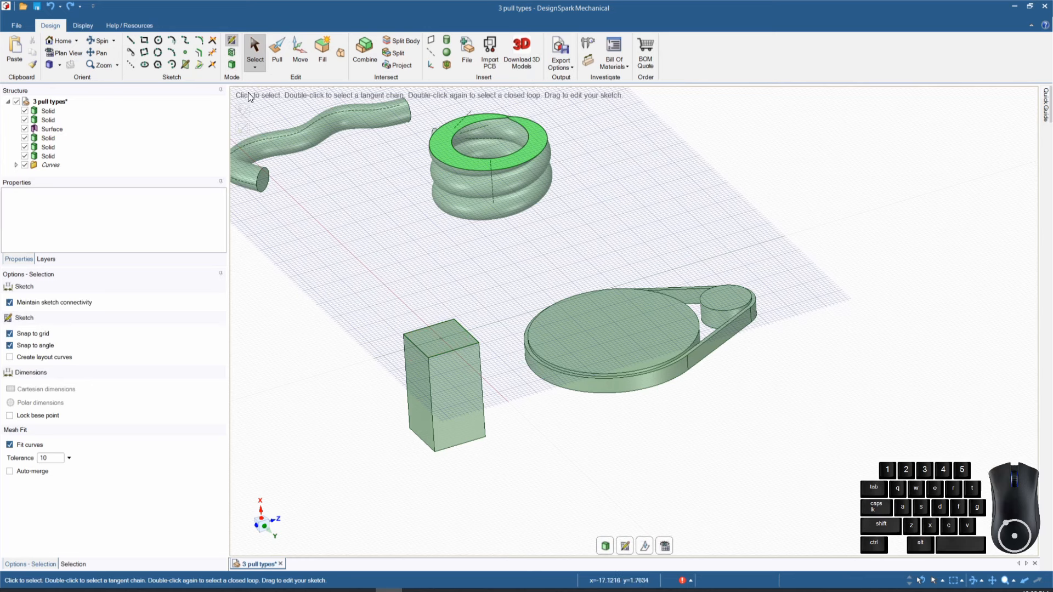
{"action": "left_click", "coordinate": [172, 52]}
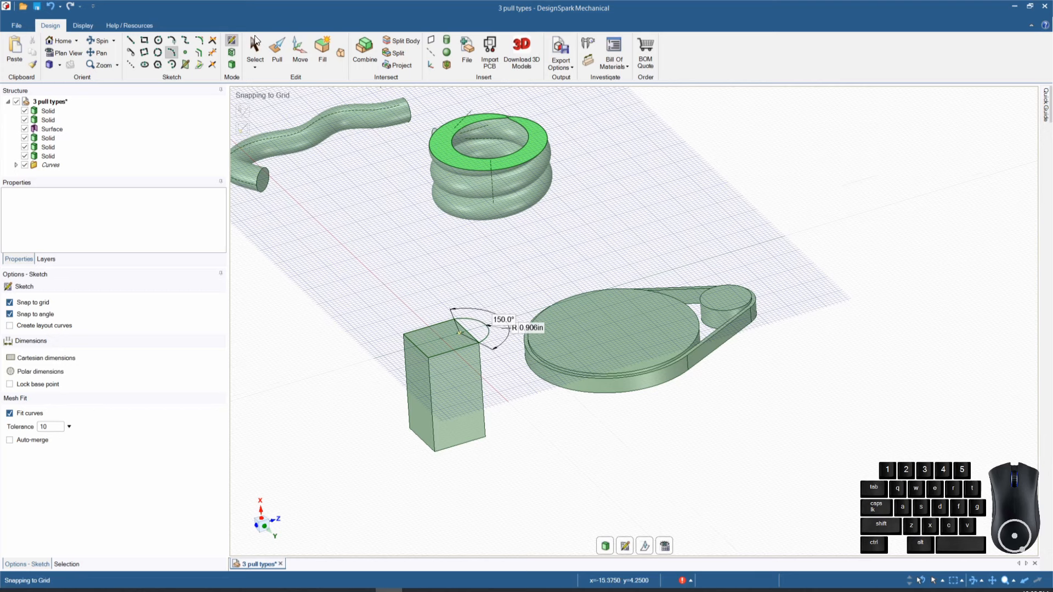
{"action": "left_click", "coordinate": [274, 50]}
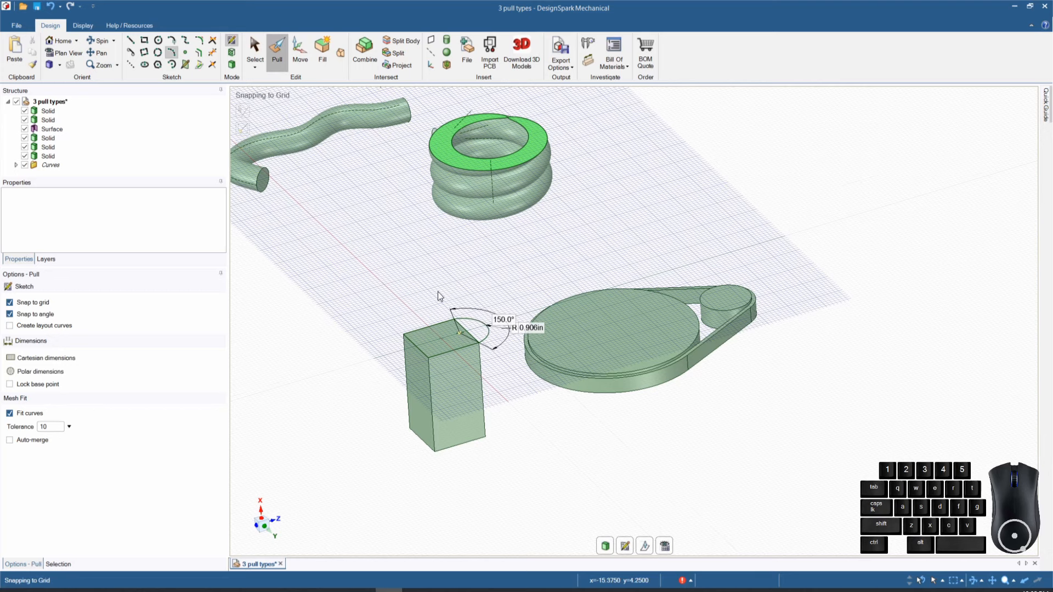
{"action": "left_click", "coordinate": [477, 334]}
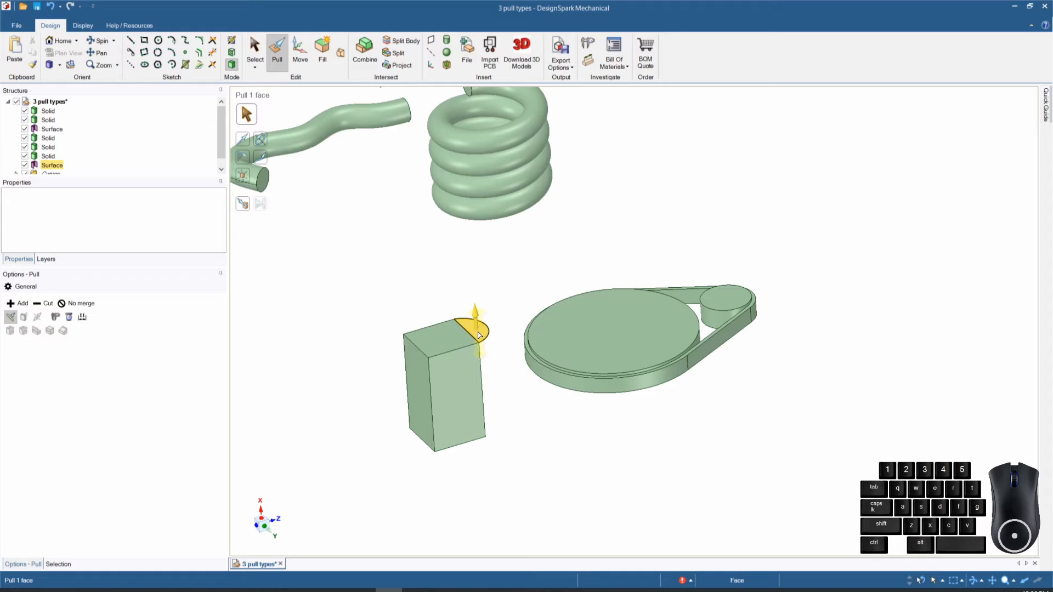
Step: Revolve the arc-shaped surface about its straight edge into a dome over the block's top and inspect it from the side
{"action": "left_click", "coordinate": [242, 158]}
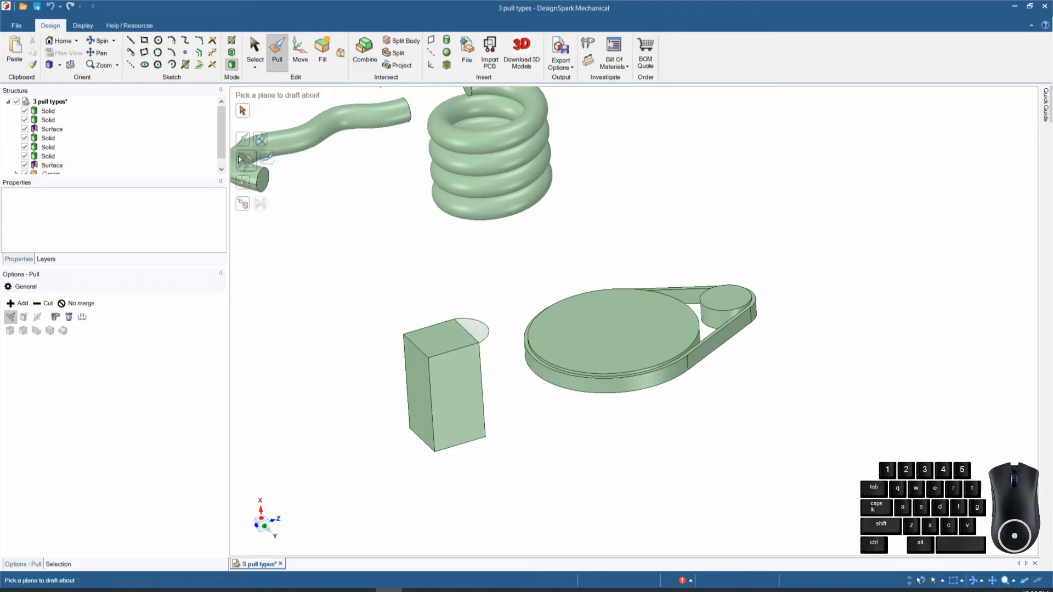
{"action": "left_click", "coordinate": [473, 338]}
{"action": "left_click", "coordinate": [475, 355]}
{"action": "left_click", "coordinate": [476, 352]}
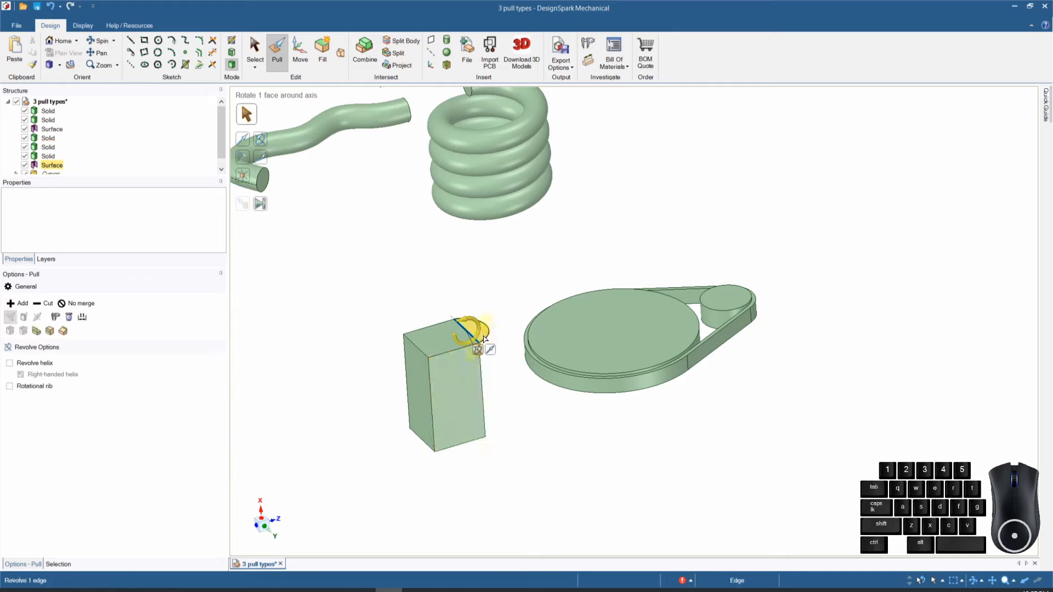
{"action": "left_click", "coordinate": [482, 337]}
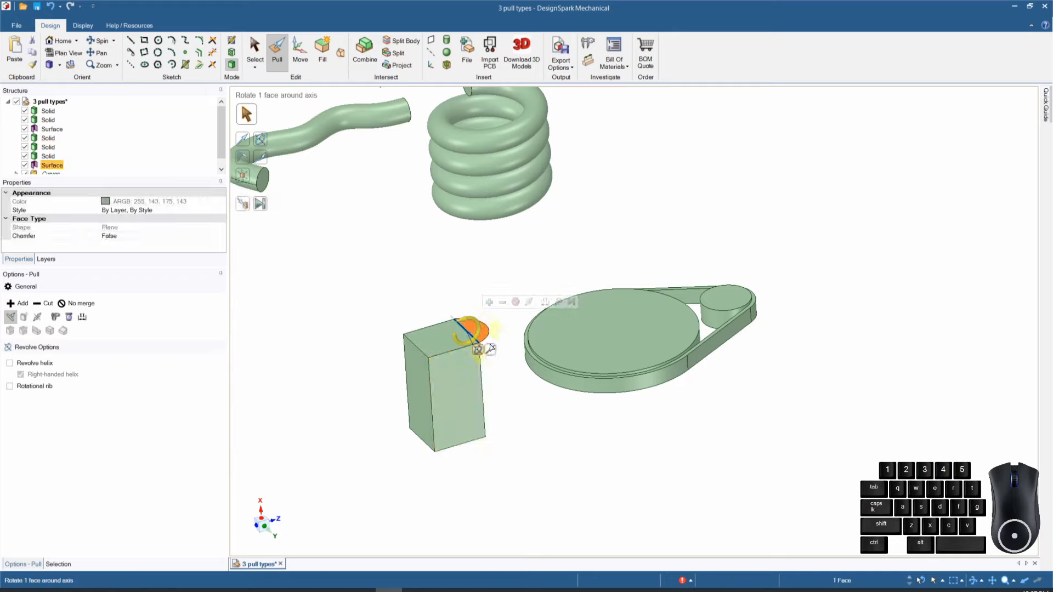
{"action": "left_click_drag", "start_coordinate": [485, 335], "coordinate": [441, 330]}
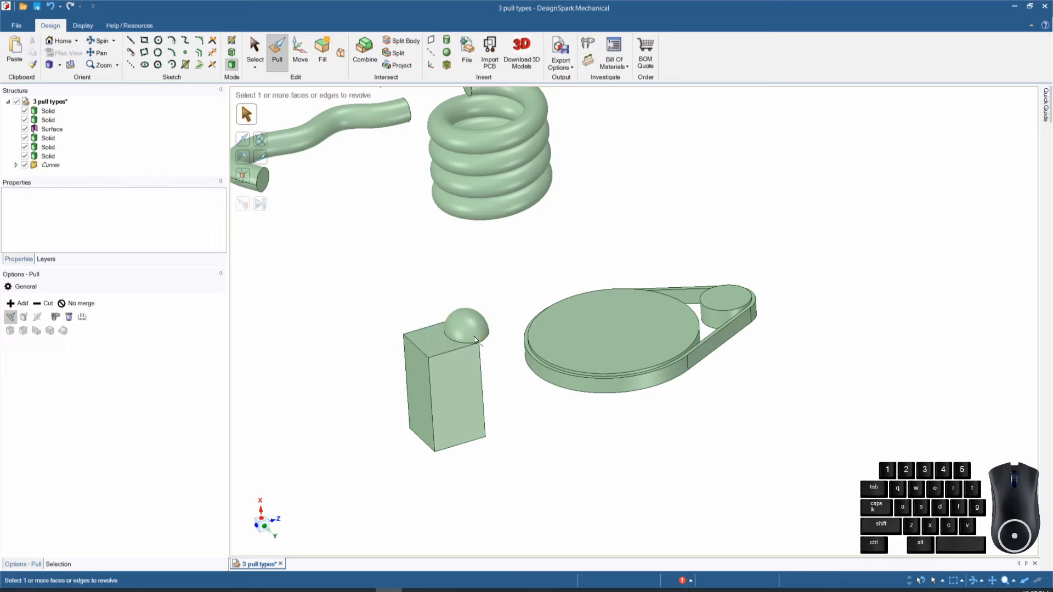
{"action": "left_click", "coordinate": [472, 381]}
{"action": "middle_click_drag", "start_coordinate": [473, 381], "coordinate": [971, 364]}
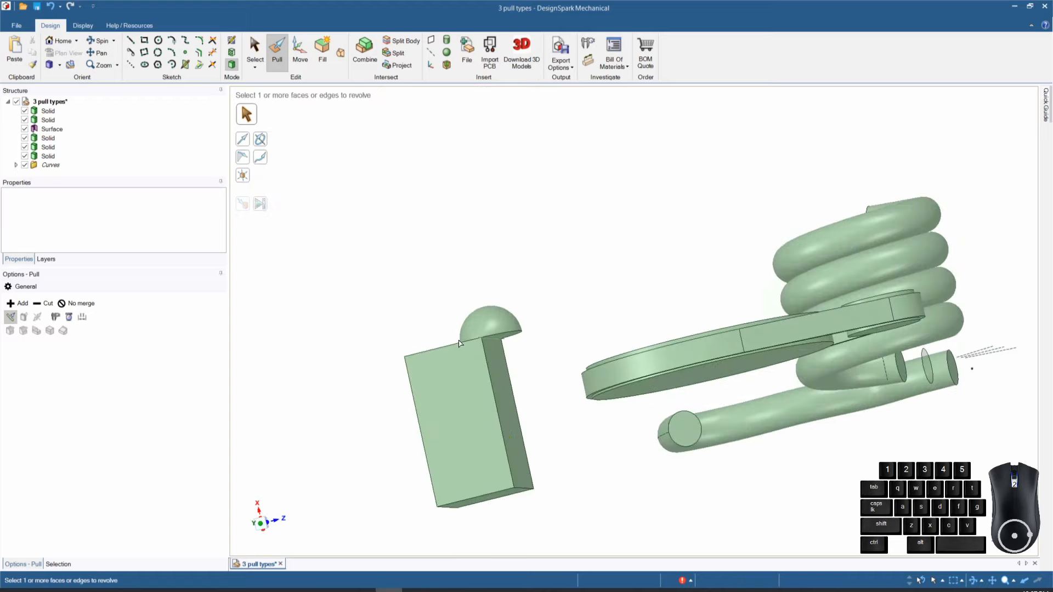
{"action": "scroll", "coordinate": [475, 355], "scroll_direction": "up", "scroll_amount": 5}
{"action": "middle_click_drag", "start_coordinate": [536, 348], "coordinate": [479, 459]}
{"action": "scroll", "coordinate": [478, 460], "scroll_direction": "down", "scroll_amount": 2}
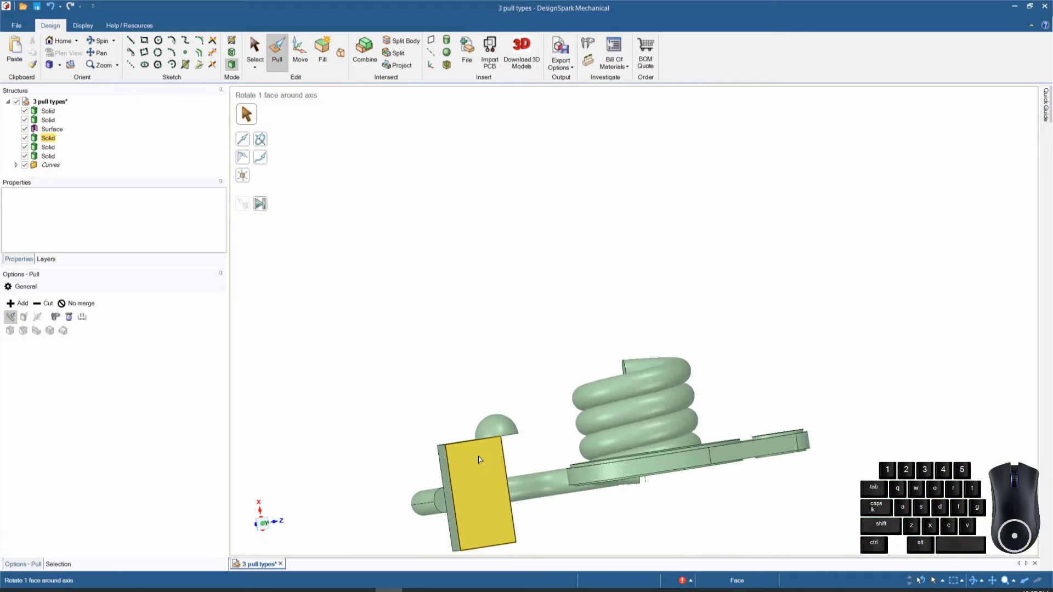
Step: Undo the dome revolve and the arc sketch, return to 3D mode and reactivate the Pull tool
{"action": "key", "text": "ctrl+z"}
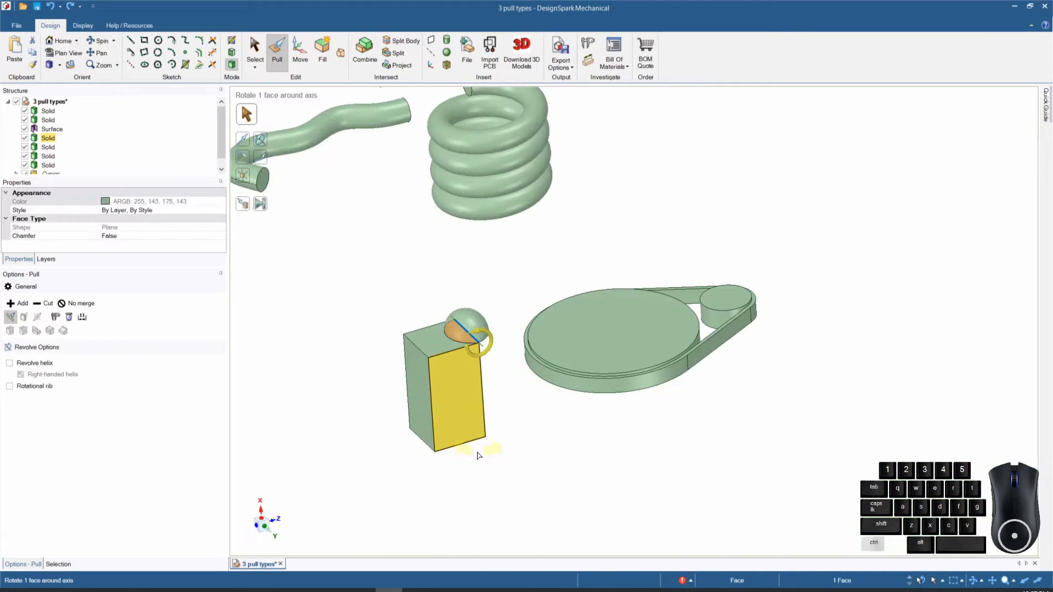
{"action": "key", "text": "ctrl+z"}
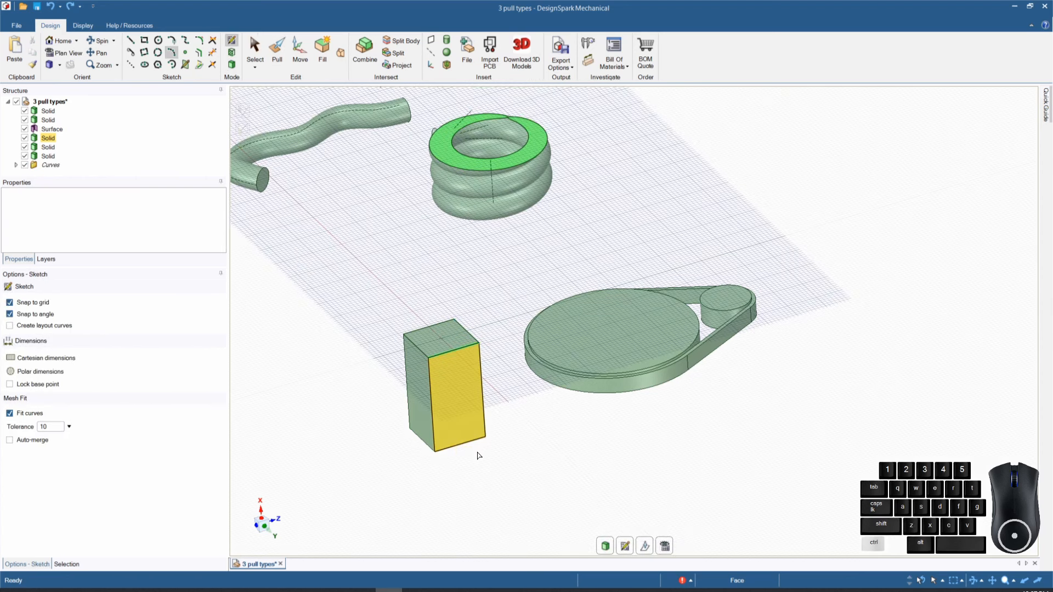
{"action": "left_click", "coordinate": [486, 454]}
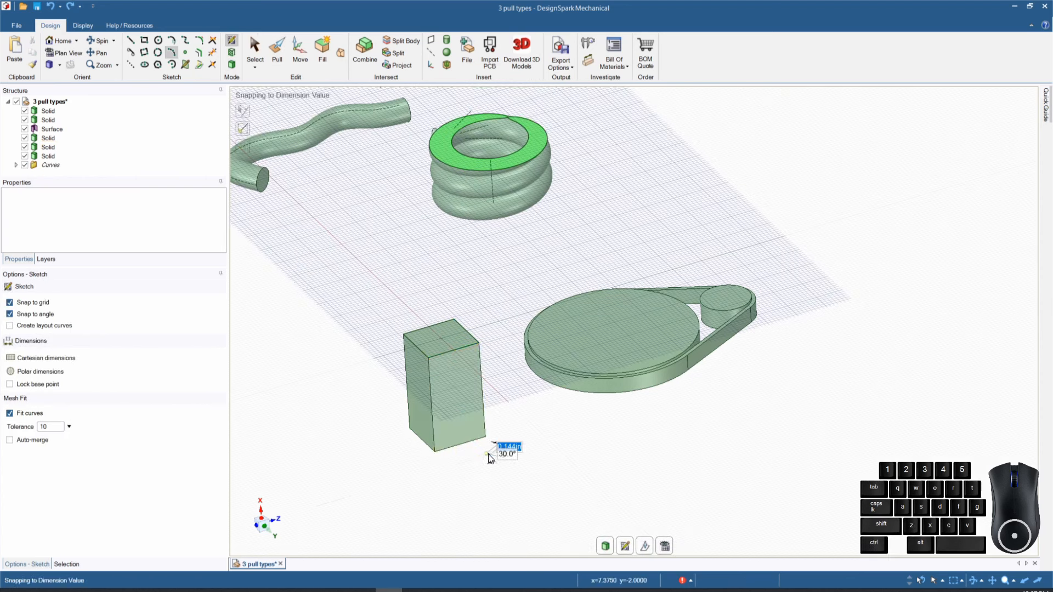
{"action": "key", "text": "Escape"}
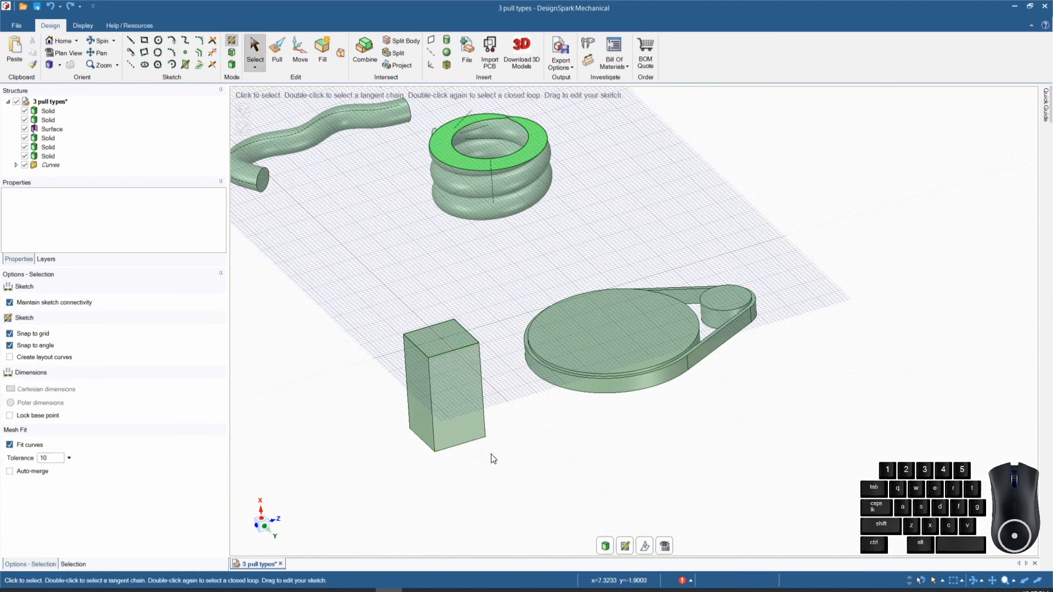
{"action": "left_click", "coordinate": [231, 64]}
{"action": "key", "text": "p"}
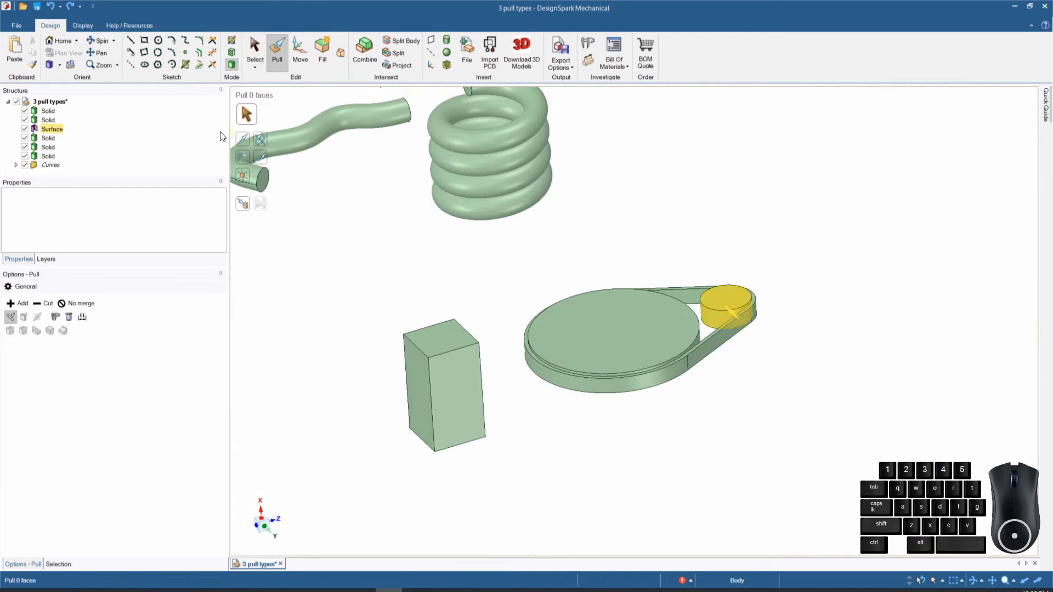
Step: Try to scale the circular surface with Scale Body from the home view, and clear the selection
{"action": "left_click", "coordinate": [246, 179]}
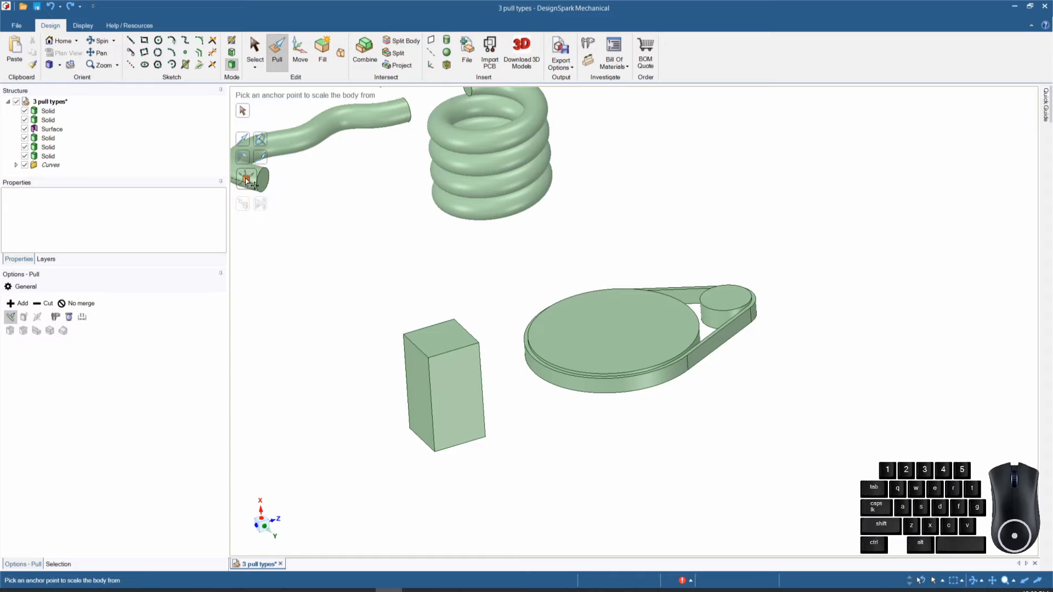
{"action": "left_click", "coordinate": [62, 42]}
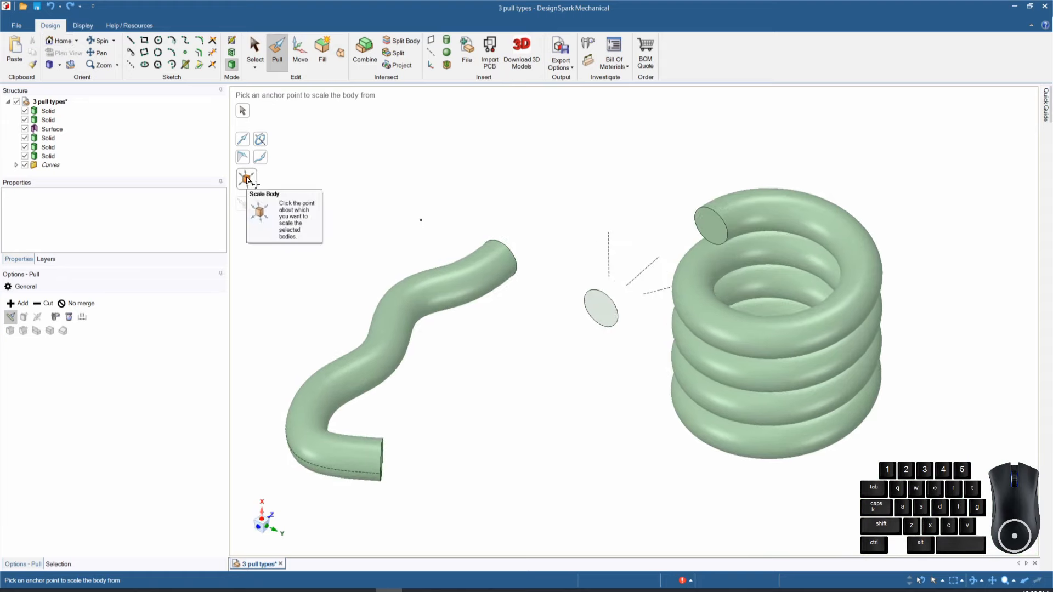
{"action": "left_click", "coordinate": [607, 317]}
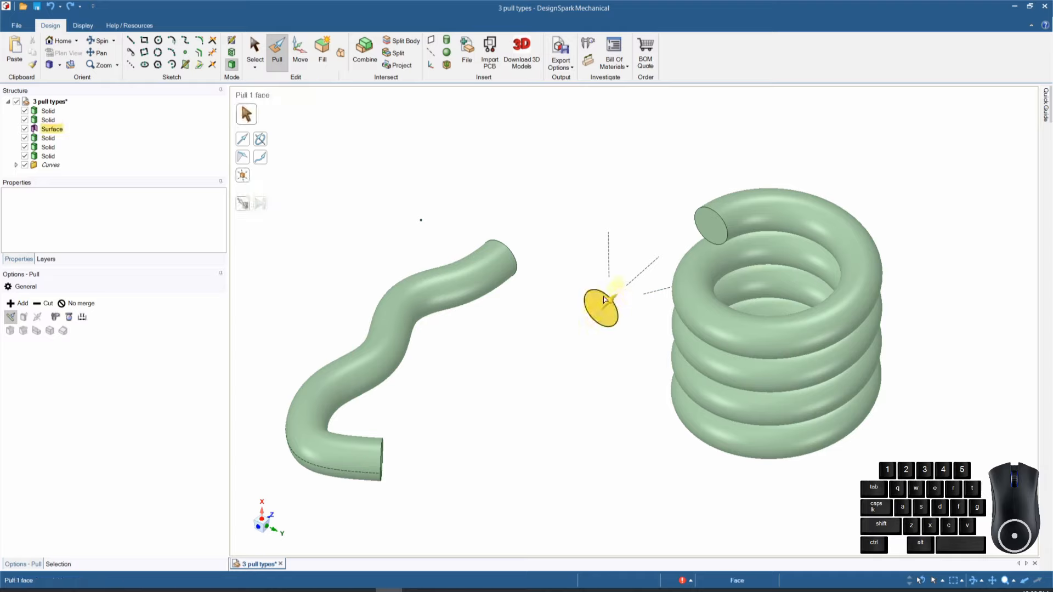
{"action": "left_click", "coordinate": [607, 317]}
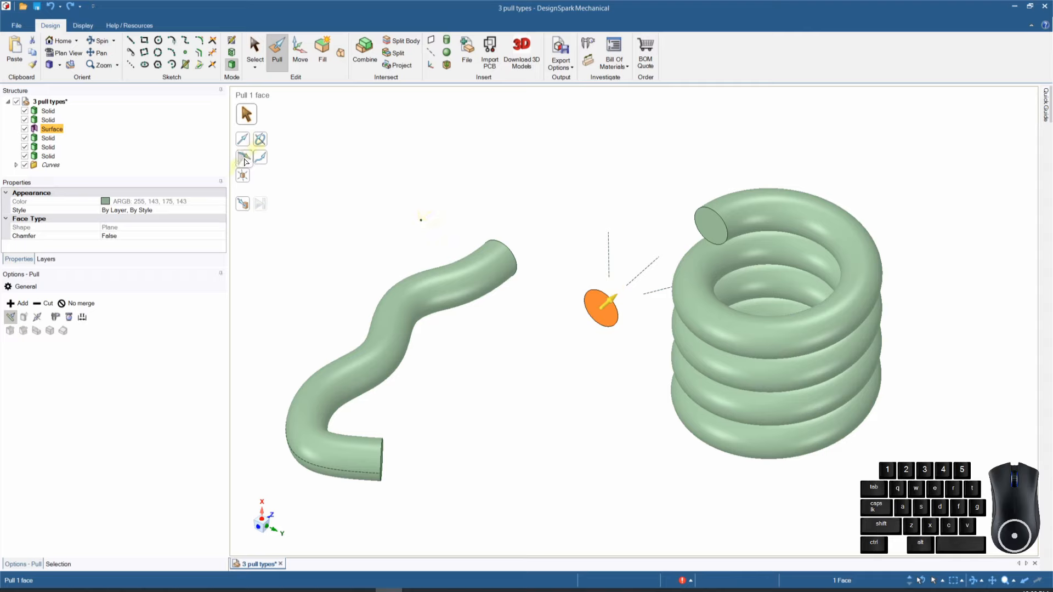
{"action": "left_click", "coordinate": [243, 176]}
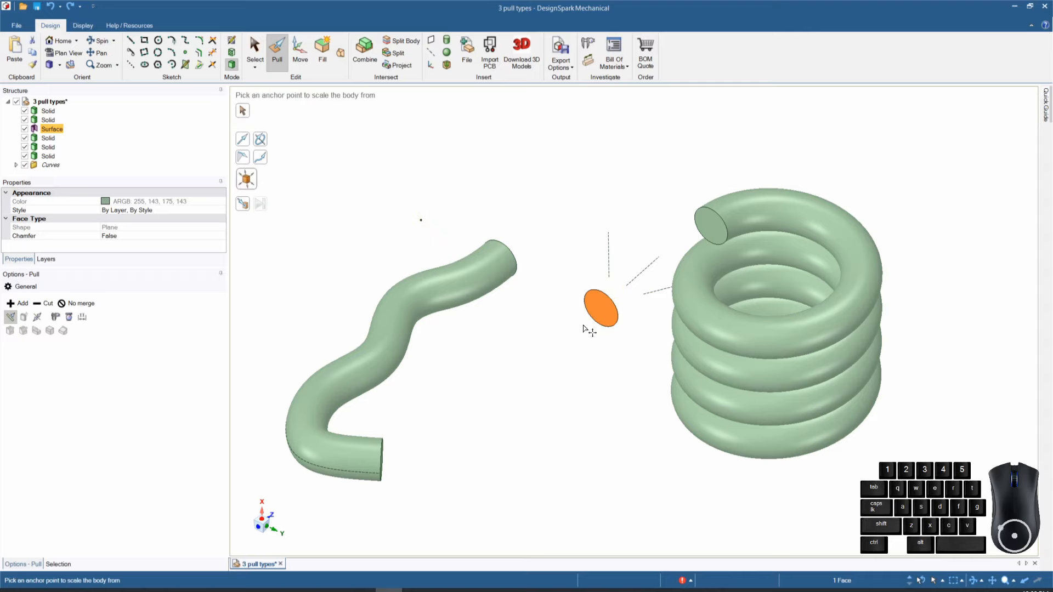
{"action": "left_click_drag", "start_coordinate": [582, 349], "coordinate": [552, 365]}
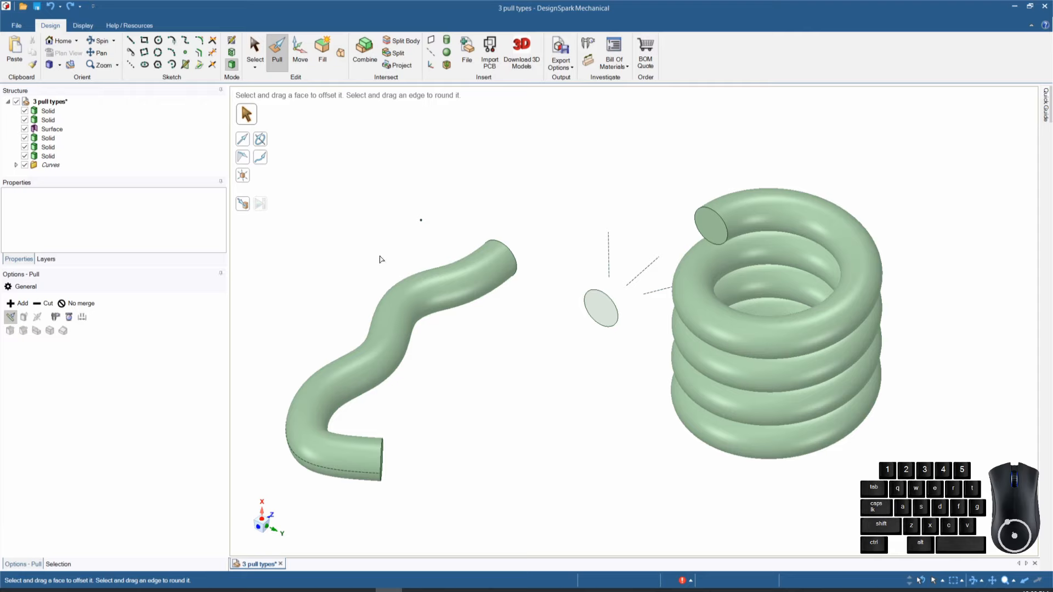
Step: Try to scale the wavy tube about its curve's lower endpoint with only its outer face selected
{"action": "left_click", "coordinate": [405, 315]}
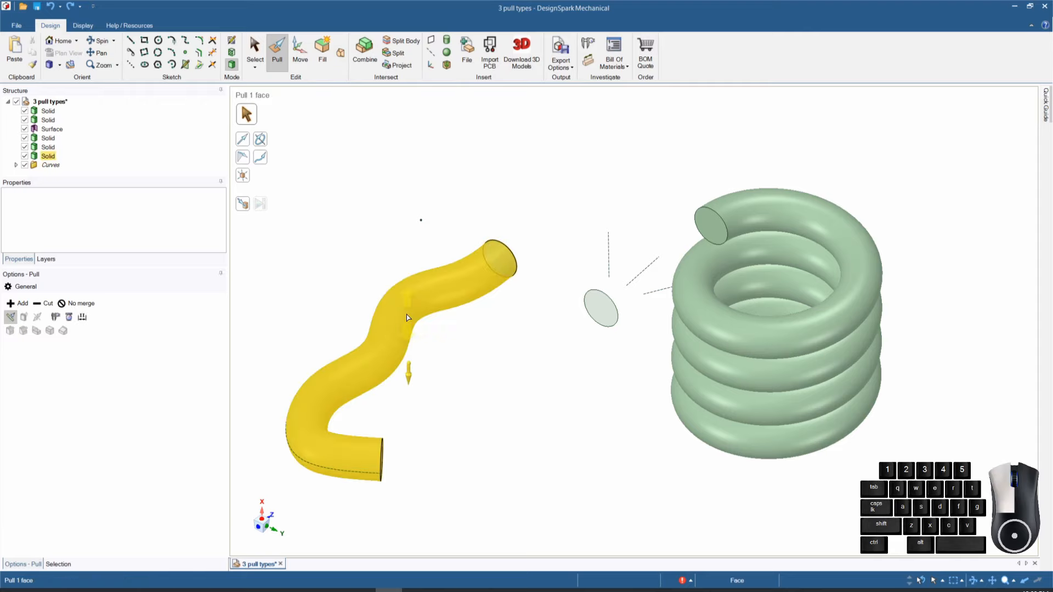
{"action": "left_click", "coordinate": [242, 179]}
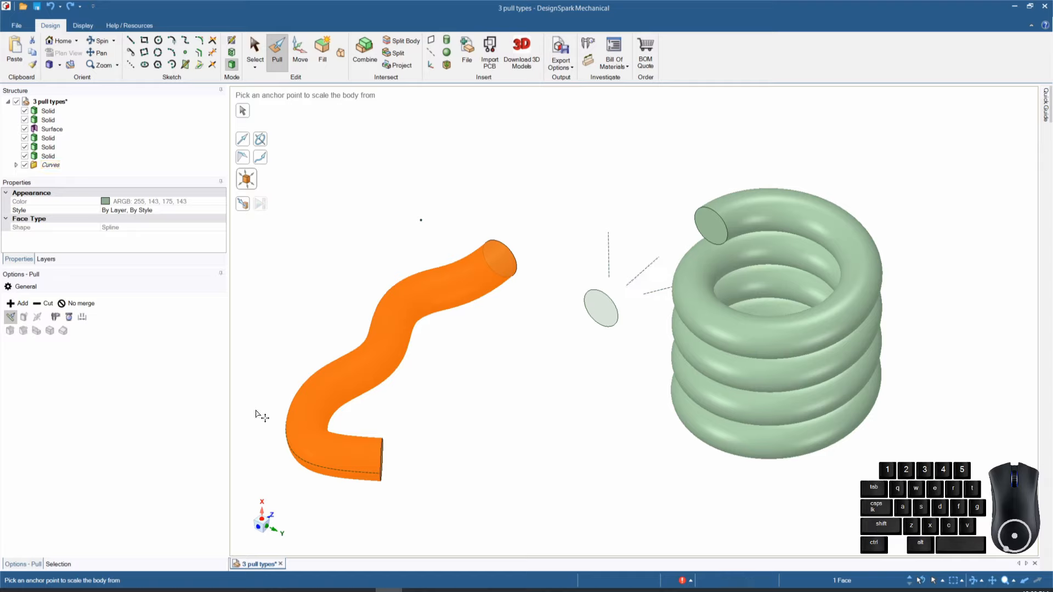
{"action": "left_click", "coordinate": [381, 476]}
{"action": "left_click", "coordinate": [381, 476]}
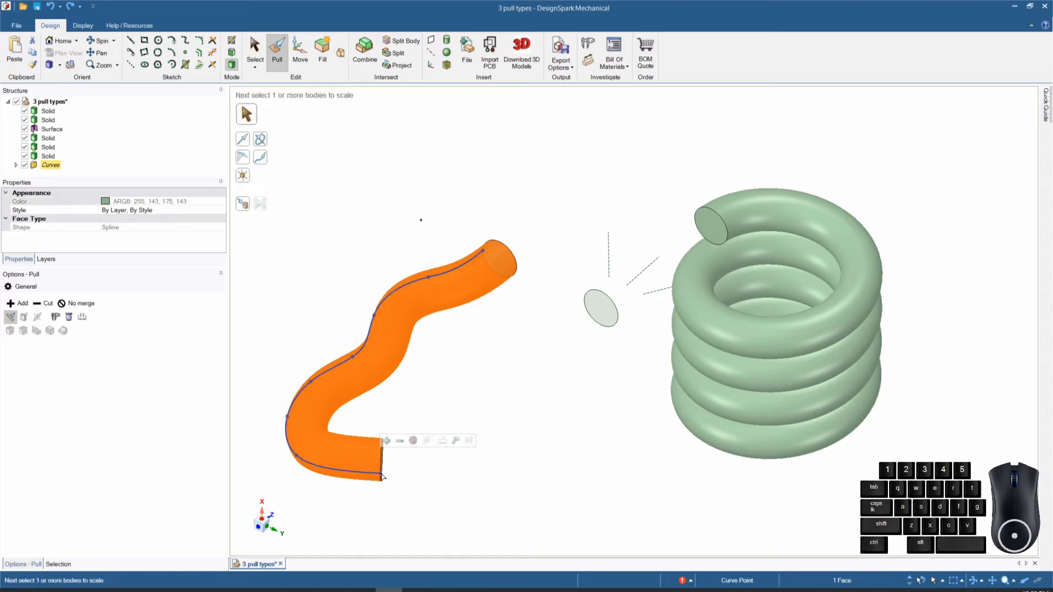
{"action": "key", "text": "Escape"}
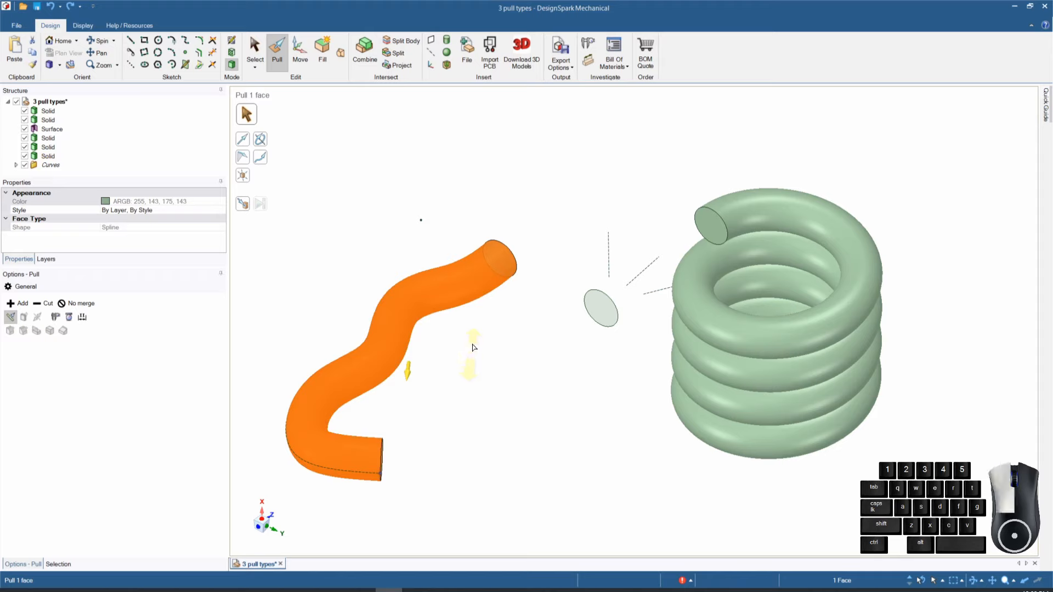
Step: Enlarge the whole wavy tube body with Scale Body, anchored at its curve's lower endpoint
{"action": "left_click", "coordinate": [382, 475]}
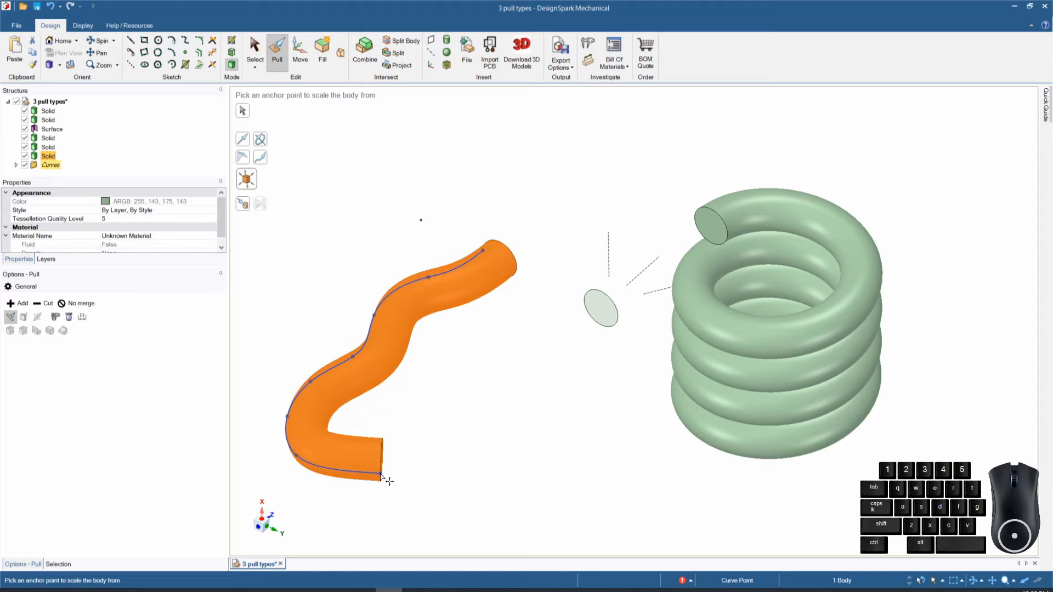
{"action": "left_click", "coordinate": [382, 476]}
{"action": "left_click_drag", "start_coordinate": [440, 418], "coordinate": [503, 350]}
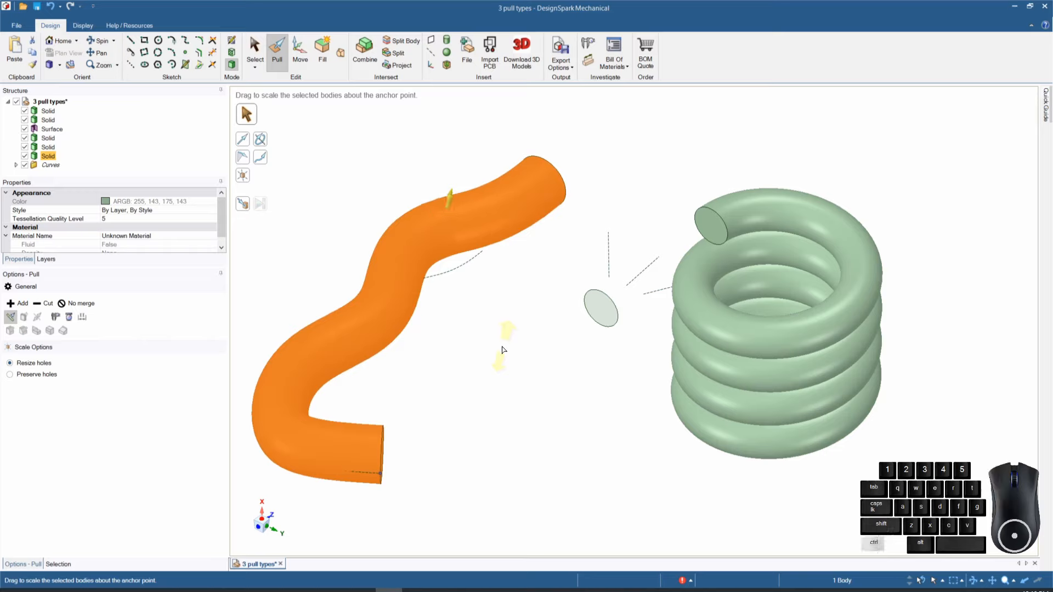
Step: Undo the last enlargement of the wavy tube, enlarge it about the separate point above it, and clear the selection
{"action": "key", "text": "ctrl+z"}
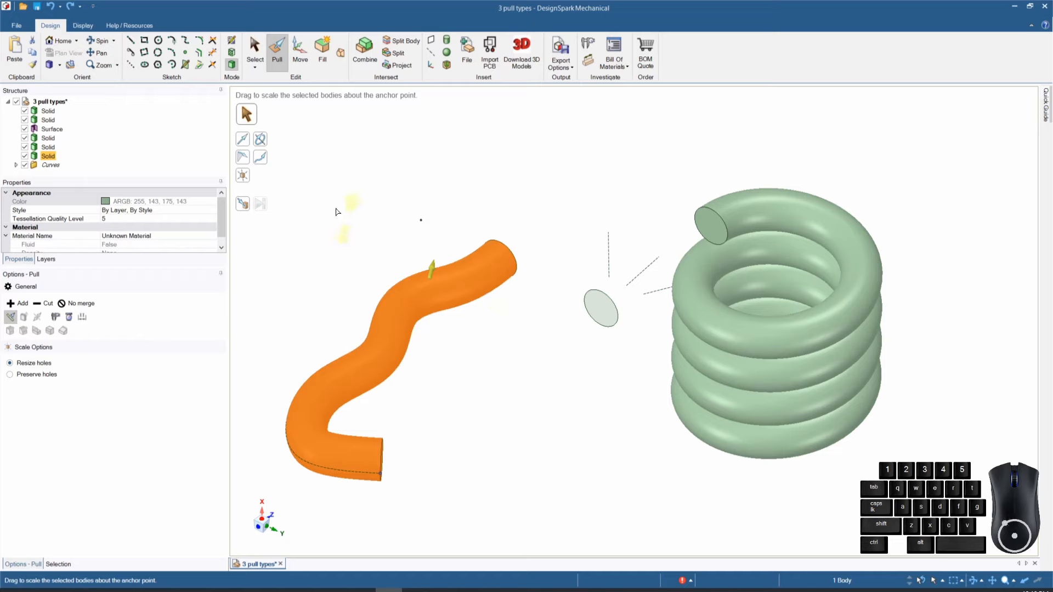
{"action": "left_click", "coordinate": [242, 175]}
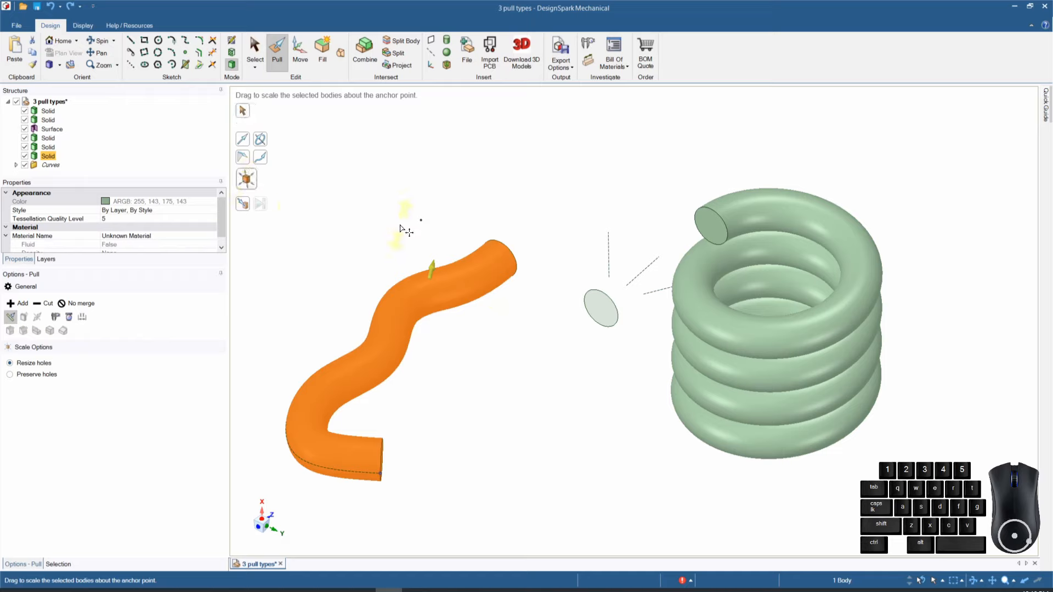
{"action": "left_click", "coordinate": [420, 221]}
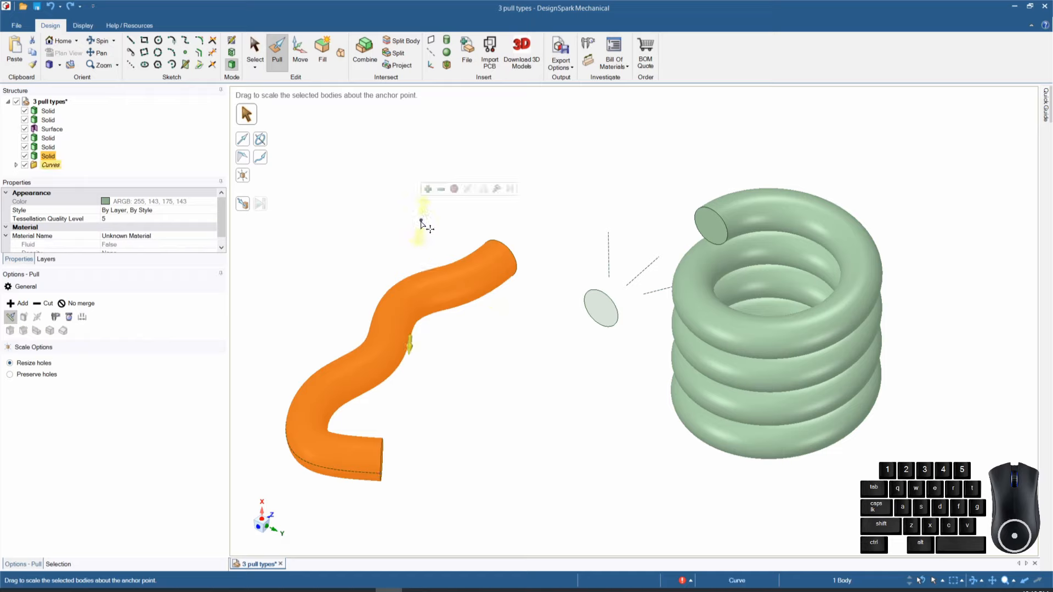
{"action": "left_click_drag", "start_coordinate": [422, 223], "coordinate": [483, 440]}
{"action": "mouse_move", "coordinate": [478, 376]}
{"action": "left_mouse_down"}
{"action": "mouse_move", "coordinate": [471, 268]}
{"action": "mouse_move", "coordinate": [490, 378]}
{"action": "mouse_move", "coordinate": [485, 286]}
{"action": "mouse_move", "coordinate": [492, 386]}
{"action": "left_mouse_up"}
{"action": "left_click", "coordinate": [492, 387]}
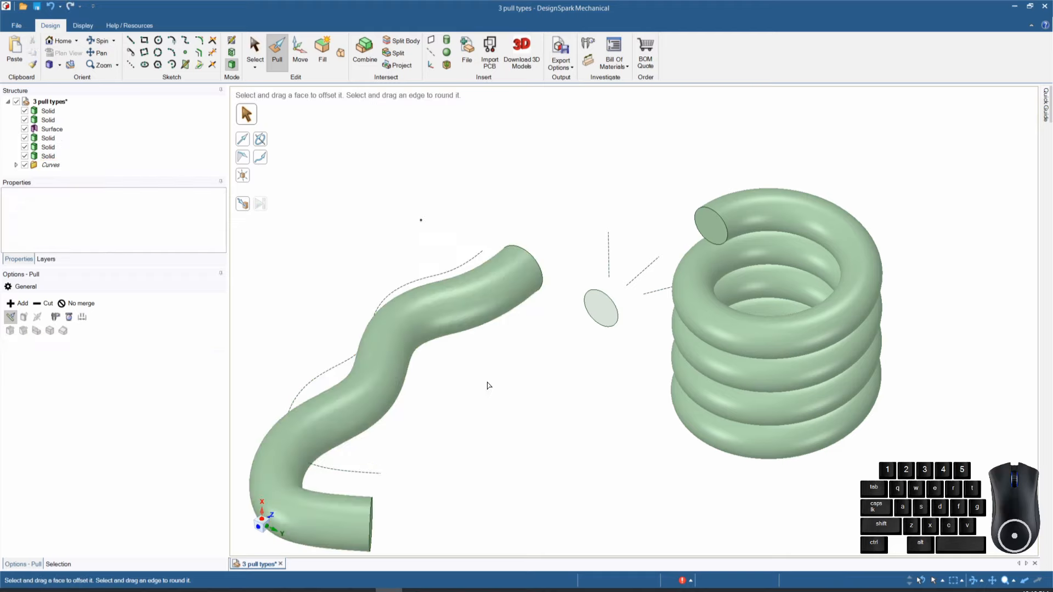
Step: Shrink the whole rectangular block body with Scale Body, anchored at its front lower corner vertex
{"action": "key", "text": "z"}
{"action": "scroll", "coordinate": [562, 460], "scroll_direction": "up", "scroll_amount": 5}
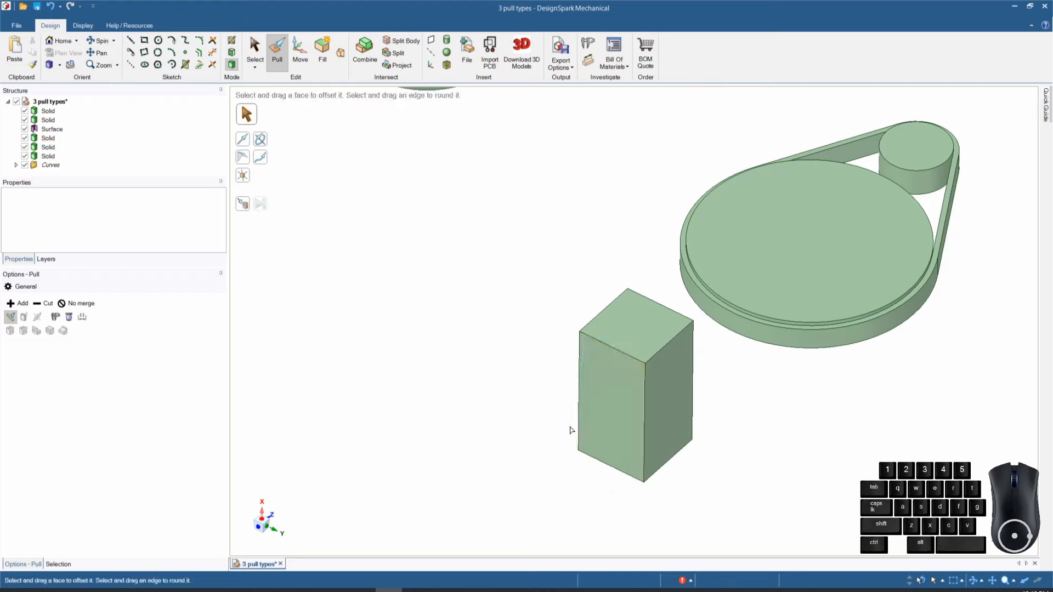
{"action": "key", "text": "z"}
{"action": "scroll", "coordinate": [634, 413], "scroll_direction": "up", "scroll_amount": 5}
{"action": "left_click", "coordinate": [370, 299]}
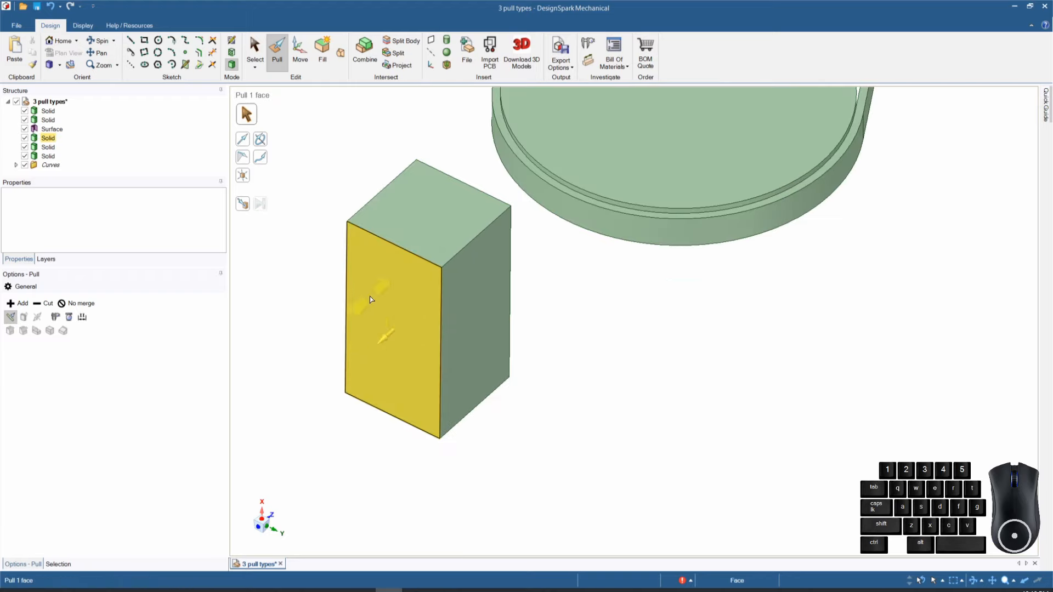
{"action": "left_click", "coordinate": [52, 139]}
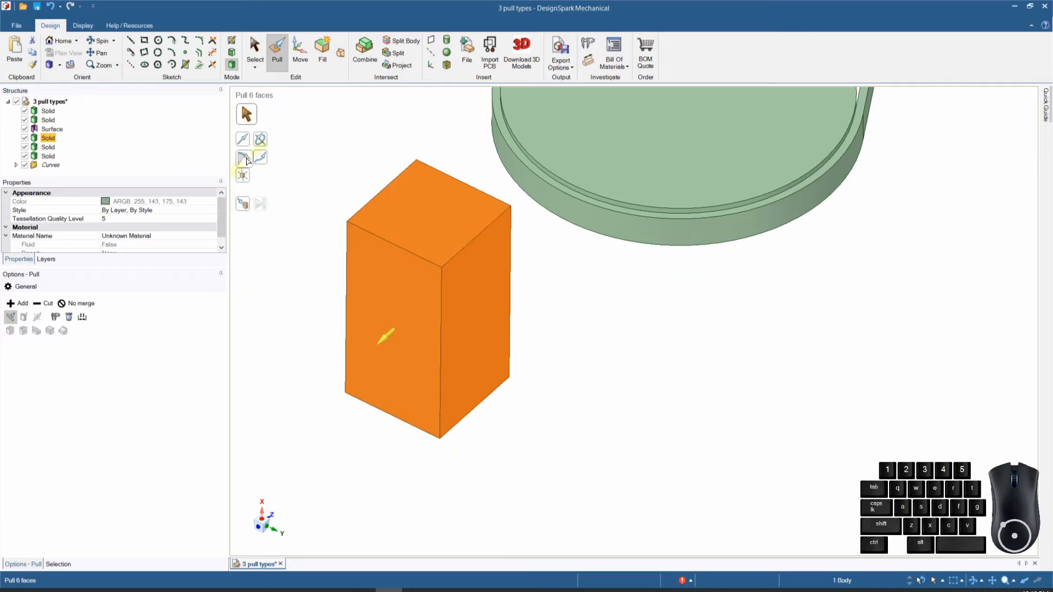
{"action": "left_click", "coordinate": [243, 176]}
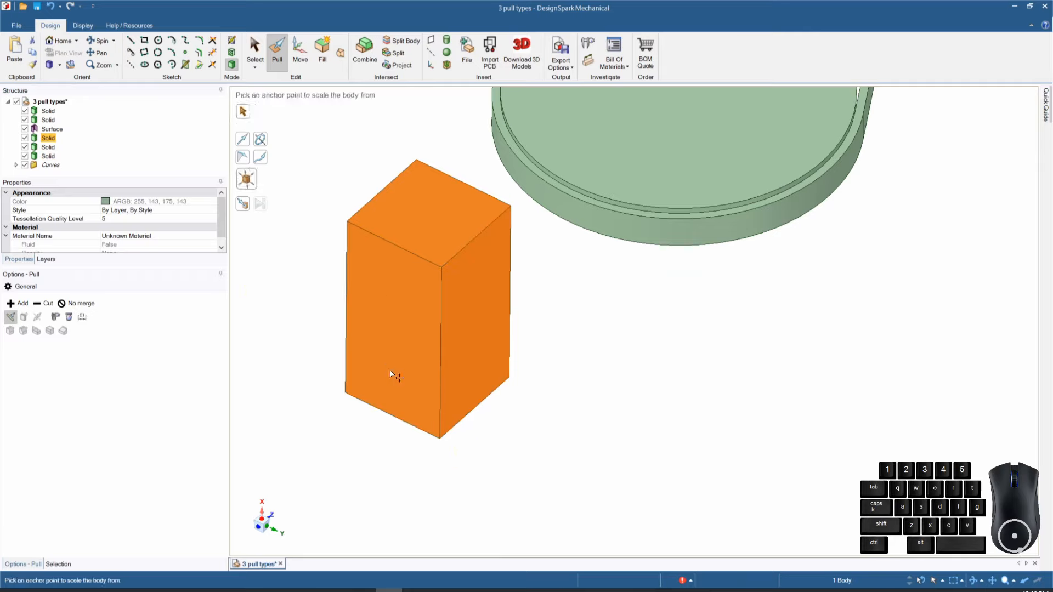
{"action": "scroll", "coordinate": [407, 383], "scroll_direction": "down", "scroll_amount": 5}
{"action": "middle_click_drag", "start_coordinate": [407, 383], "coordinate": [318, 278]}
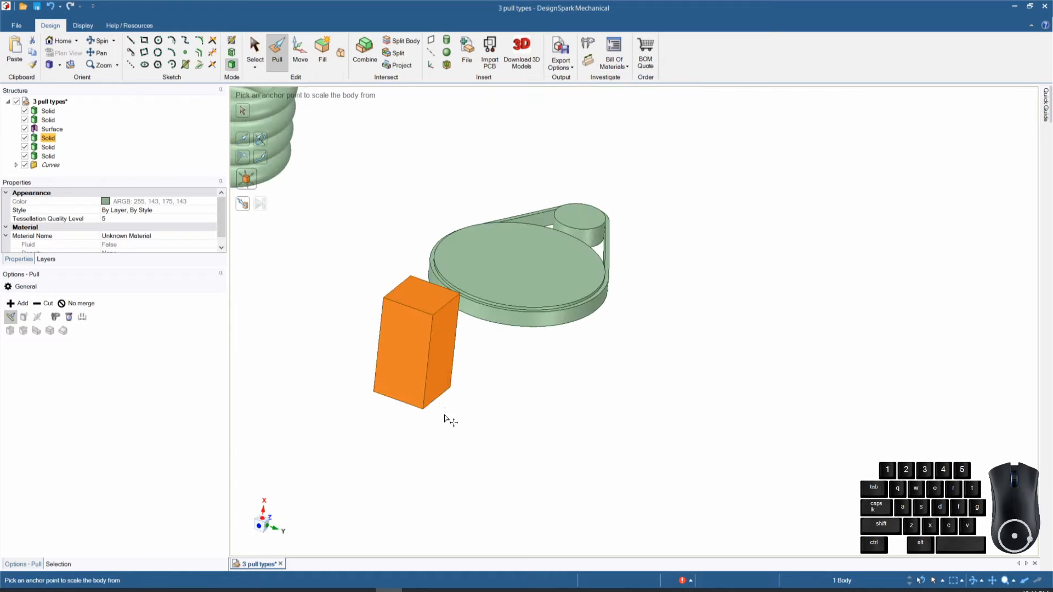
{"action": "left_click", "coordinate": [424, 410]}
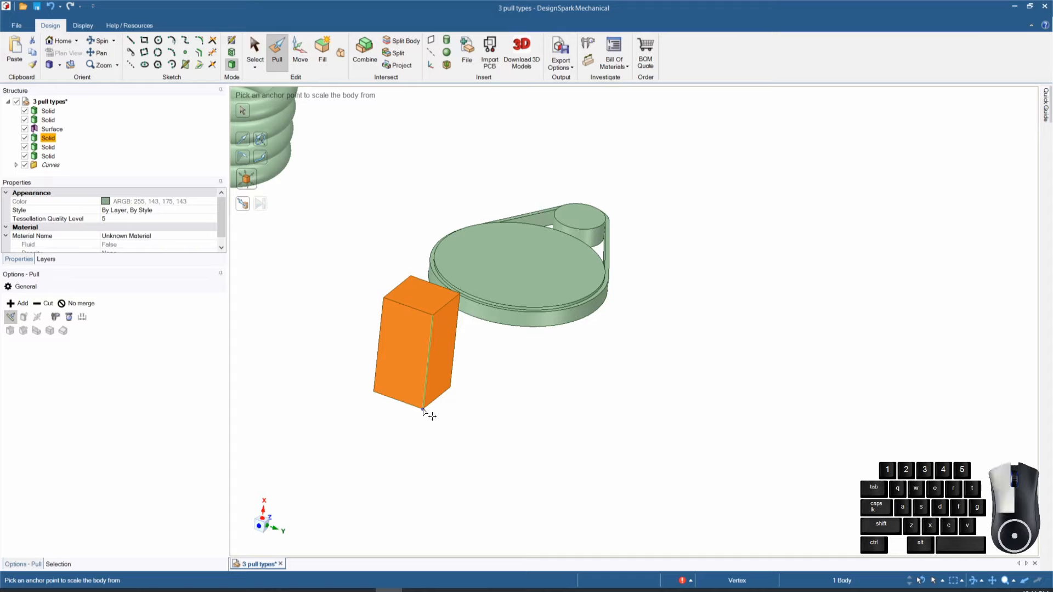
{"action": "left_click_drag", "start_coordinate": [414, 437], "coordinate": [396, 473]}
Step: Shrink the rectangular block again, with the scale anchor moved to an outer corner of its upper face
{"action": "middle_click_drag", "start_coordinate": [437, 461], "coordinate": [386, 461]}
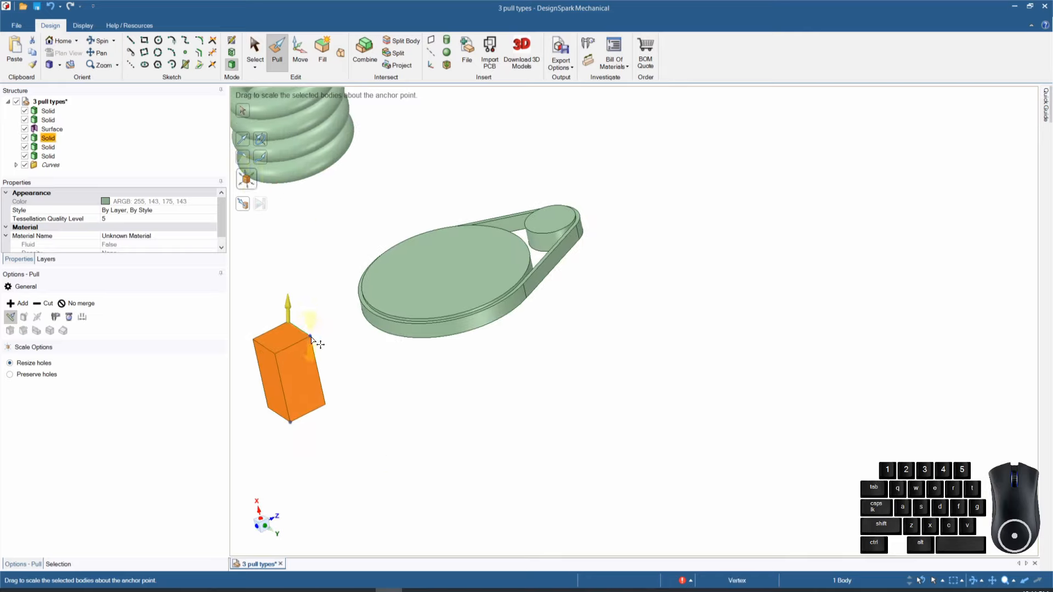
{"action": "left_click_drag", "start_coordinate": [350, 381], "coordinate": [378, 382]}
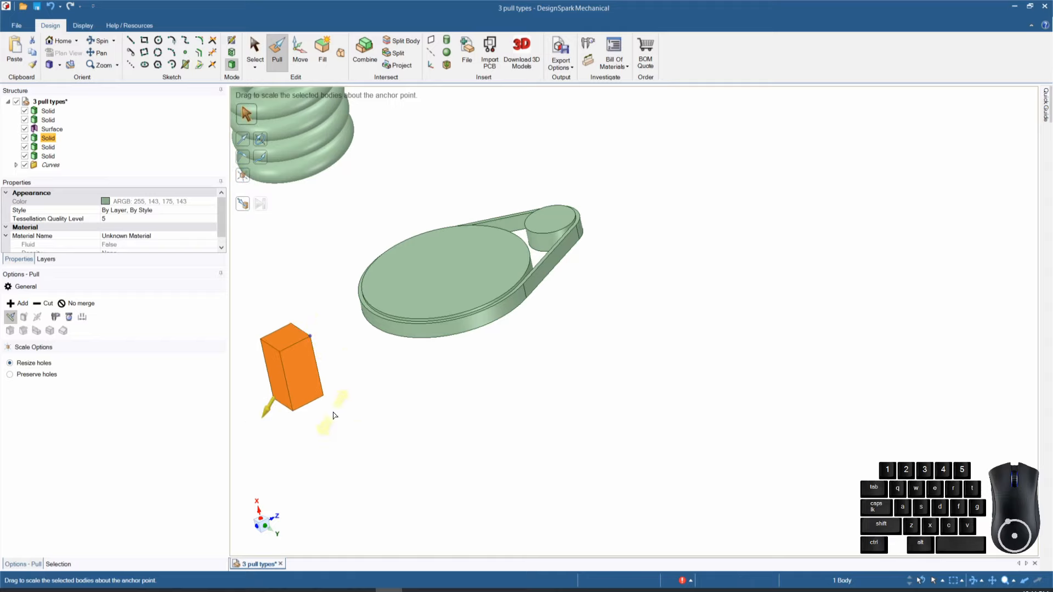
{"action": "key", "text": "ctrl+z"}
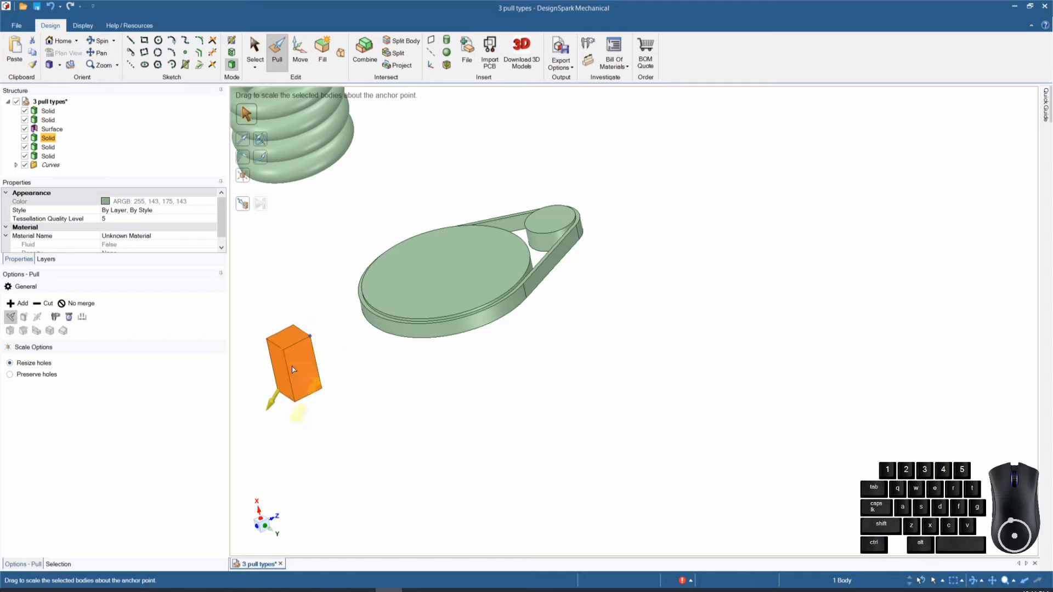
Step: Enlarge the rectangular block with Scale Body, anchored at the front corner of its upper face
{"action": "left_click", "coordinate": [243, 175]}
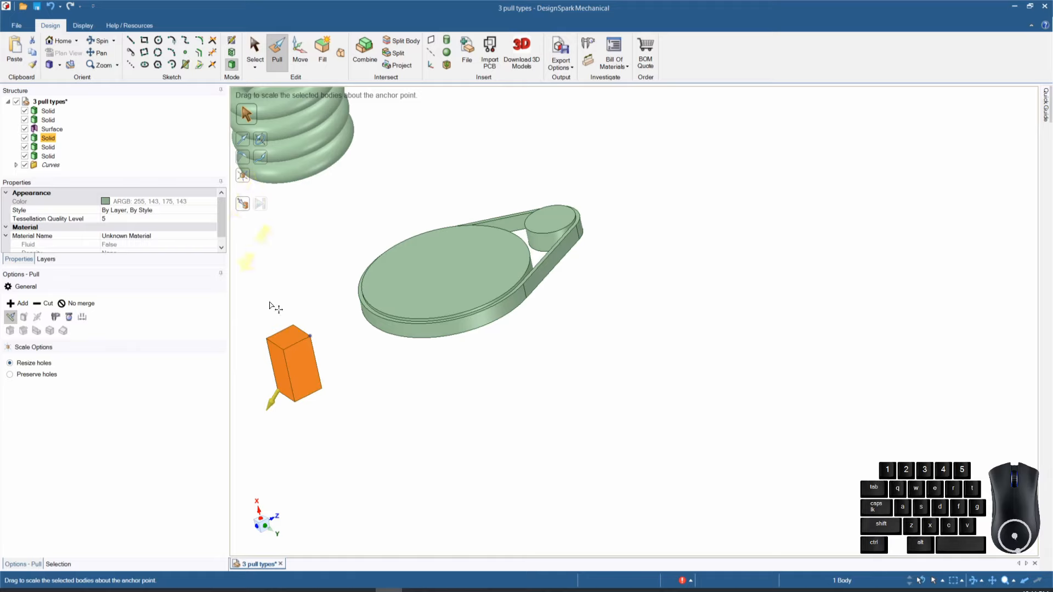
{"action": "left_click", "coordinate": [283, 352]}
{"action": "left_click_drag", "start_coordinate": [321, 402], "coordinate": [357, 436]}
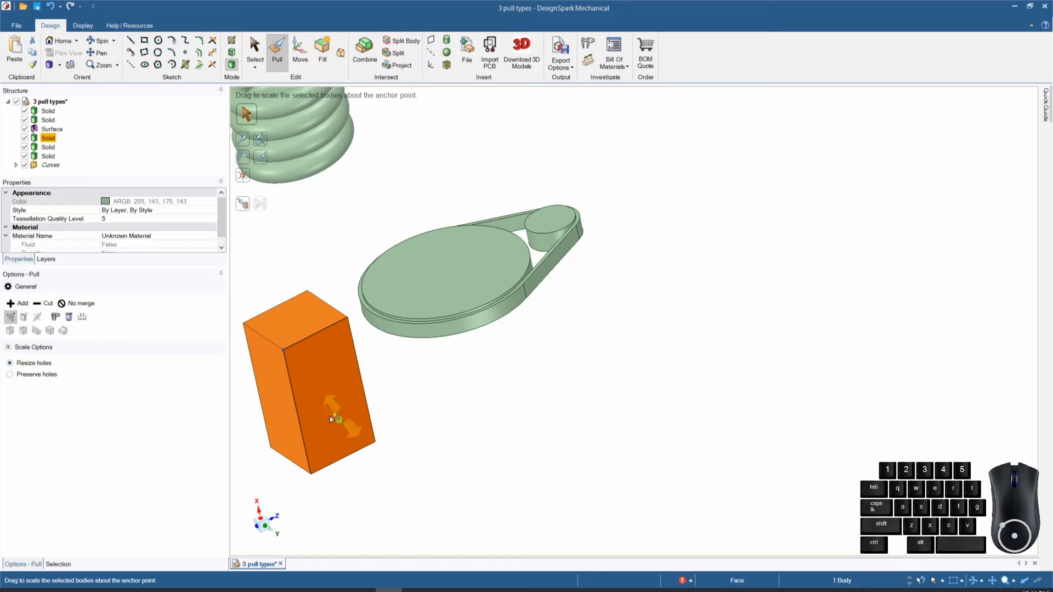
Step: Pull the circular surface into a cylinder with Up To, using the far endpoint of the middle dashed line as the reference
{"action": "scroll", "coordinate": [337, 462], "scroll_direction": "down", "scroll_amount": 3}
{"action": "middle_click_drag", "start_coordinate": [336, 462], "coordinate": [448, 441]}
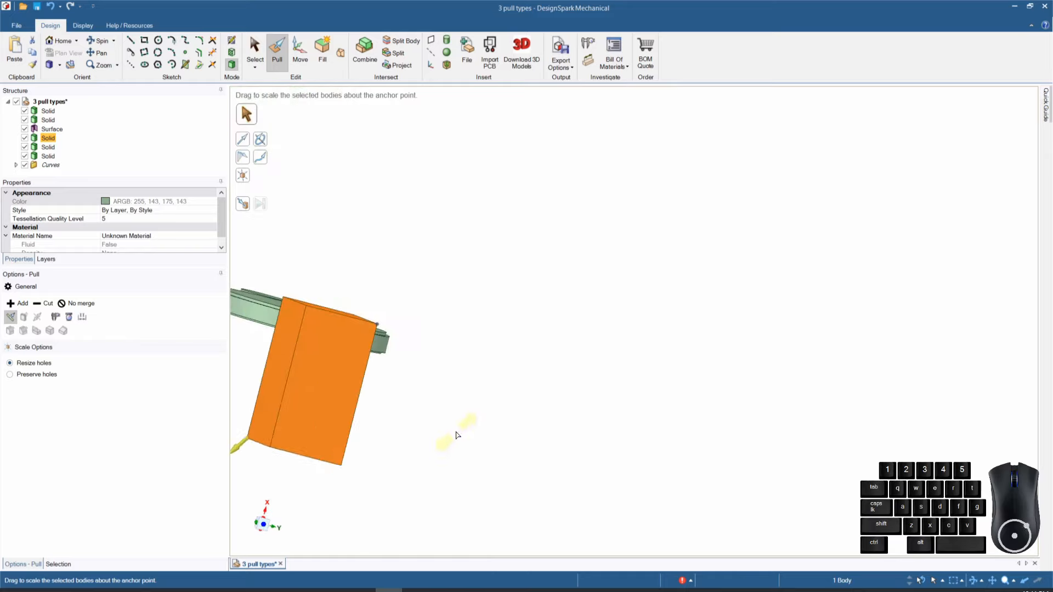
{"action": "scroll", "coordinate": [458, 435], "scroll_direction": "down", "scroll_amount": 2}
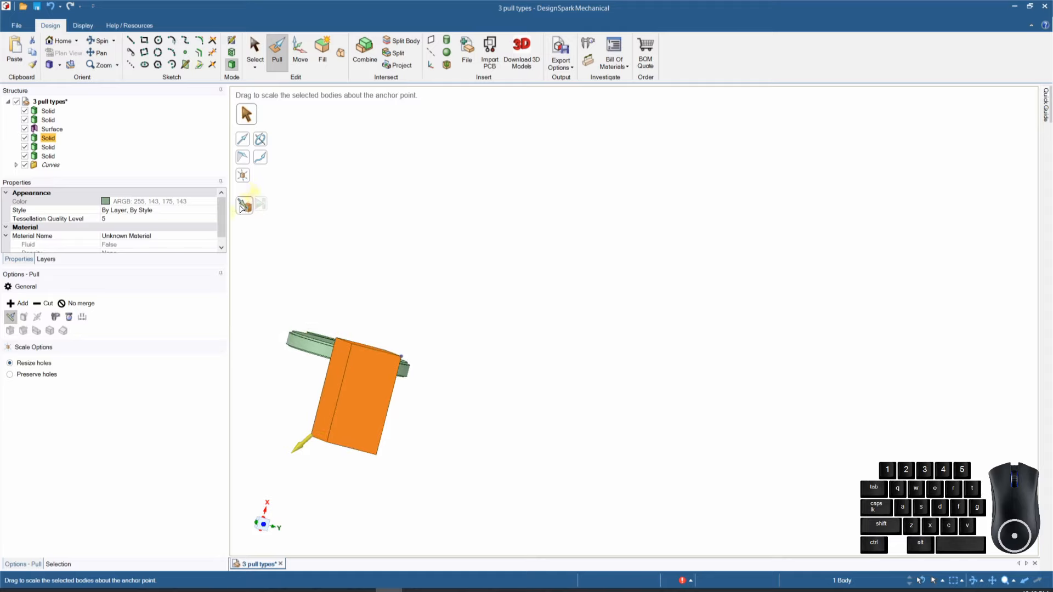
{"action": "scroll", "coordinate": [486, 347], "scroll_direction": "down", "scroll_amount": 4}
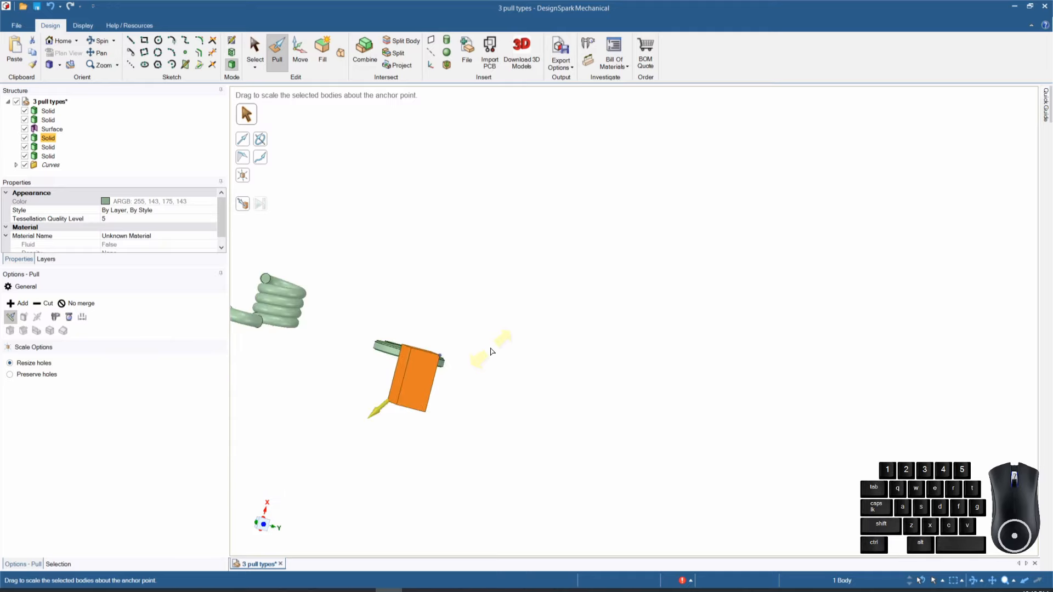
{"action": "scroll", "coordinate": [327, 329], "scroll_direction": "up", "scroll_amount": 5}
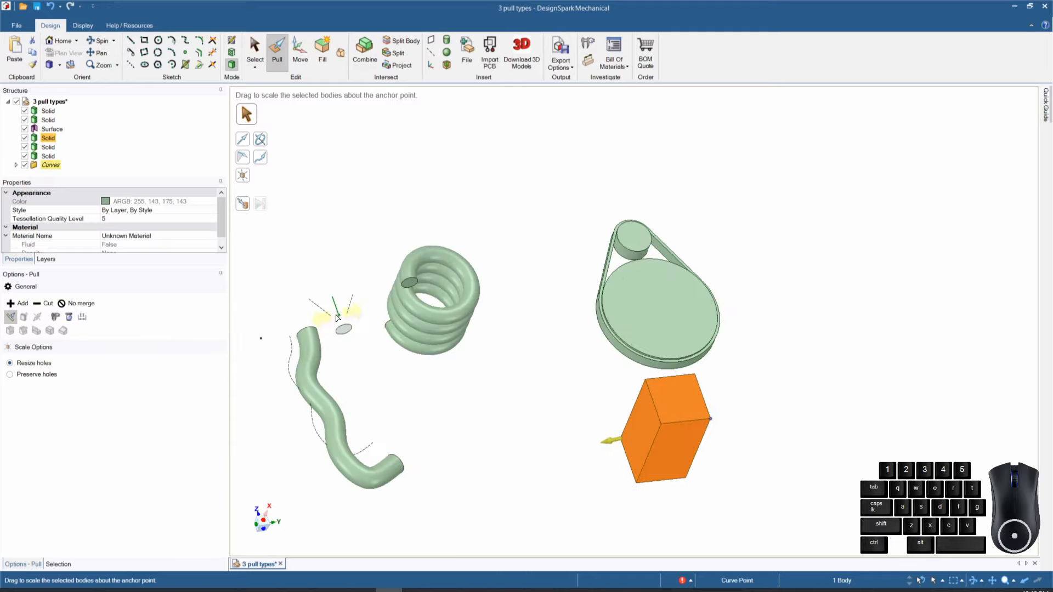
{"action": "key", "text": "Escape"}
{"action": "left_click", "coordinate": [341, 334]}
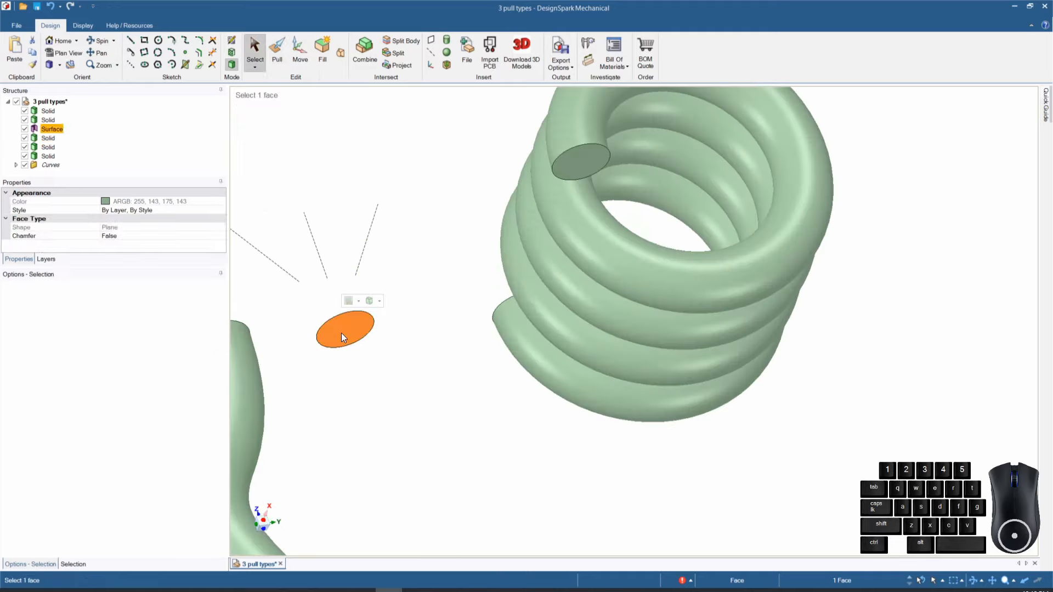
{"action": "left_click", "coordinate": [277, 47]}
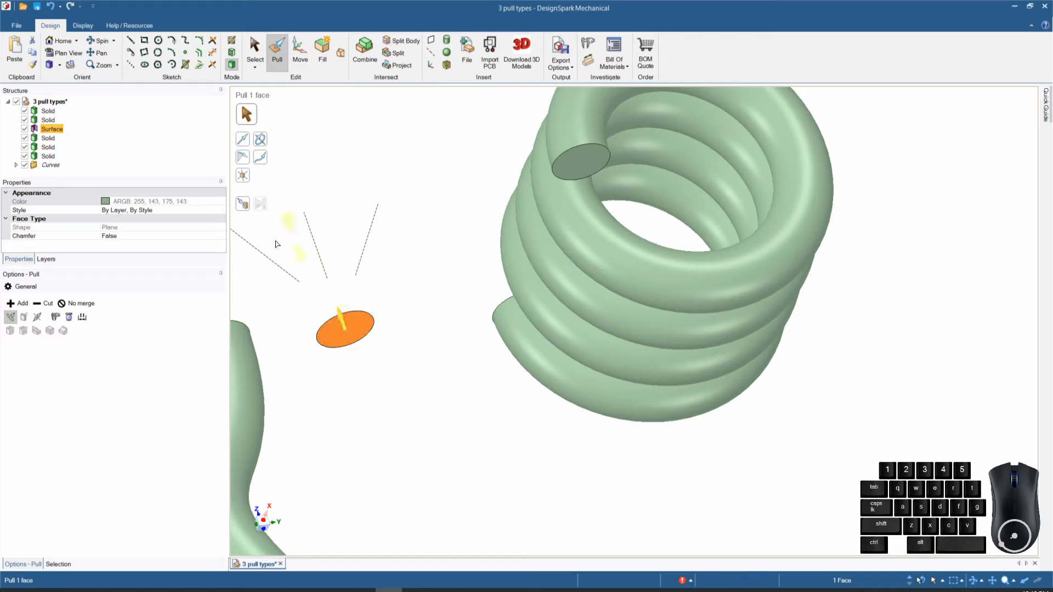
{"action": "left_click", "coordinate": [243, 205]}
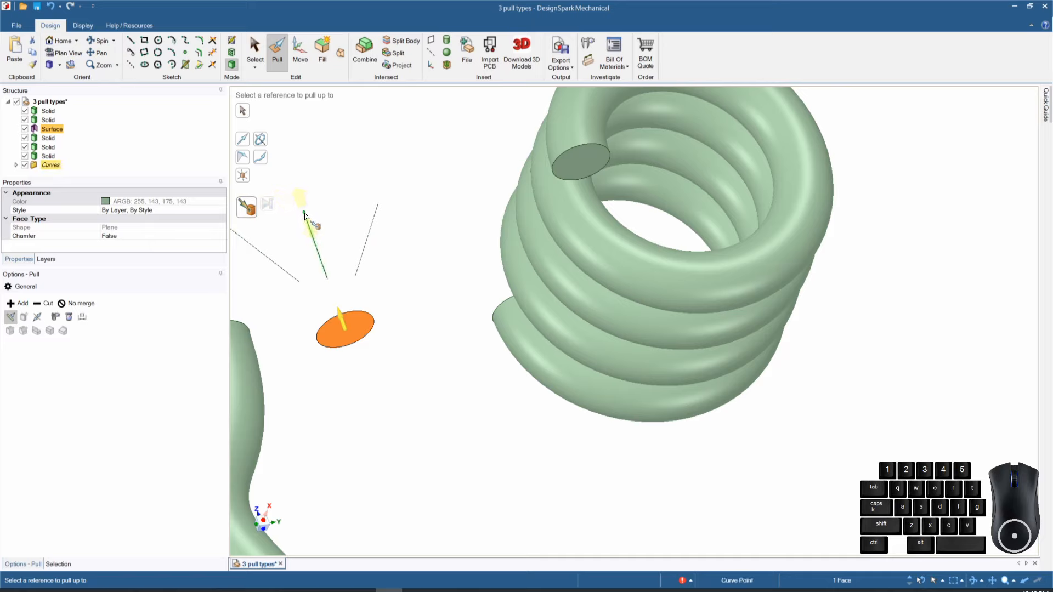
{"action": "left_click", "coordinate": [304, 214]}
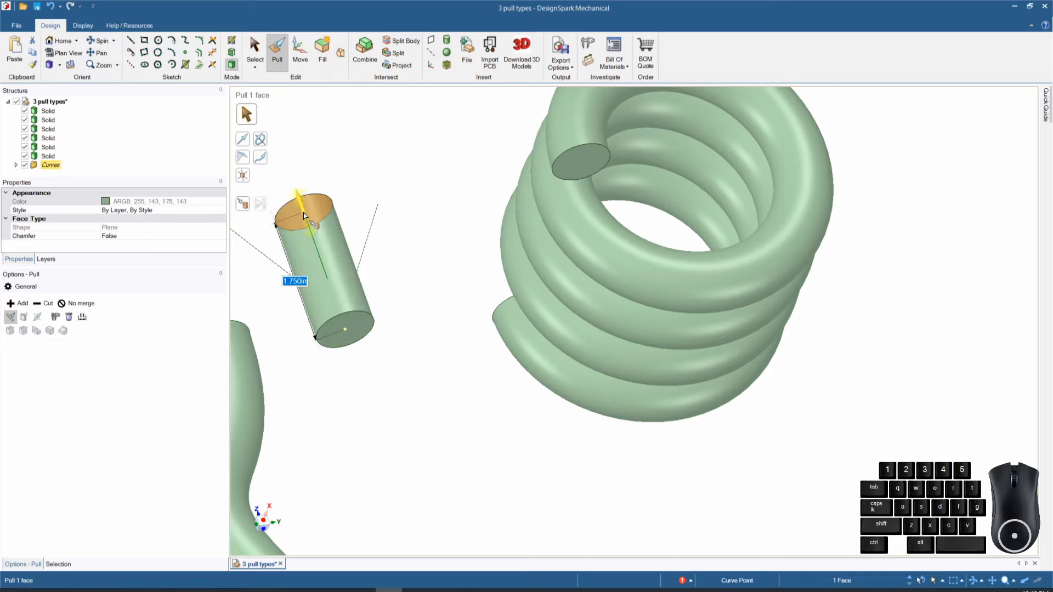
{"action": "middle_click_drag", "start_coordinate": [305, 215], "coordinate": [418, 303]}
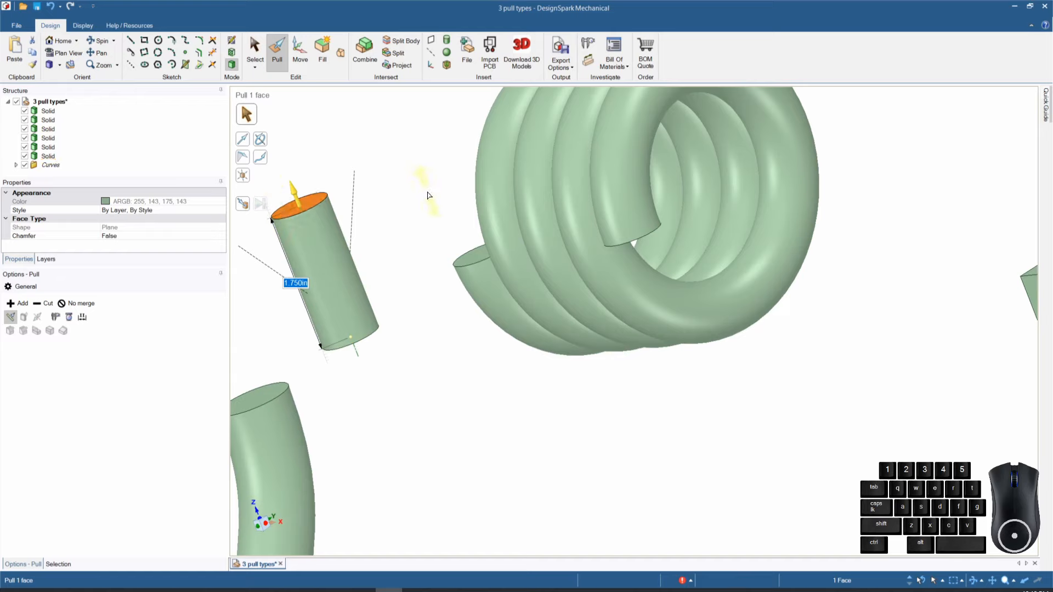
Step: Return to the home view and inspect the cylinder, coil, rectangular block and belted discs
{"action": "left_click", "coordinate": [59, 40]}
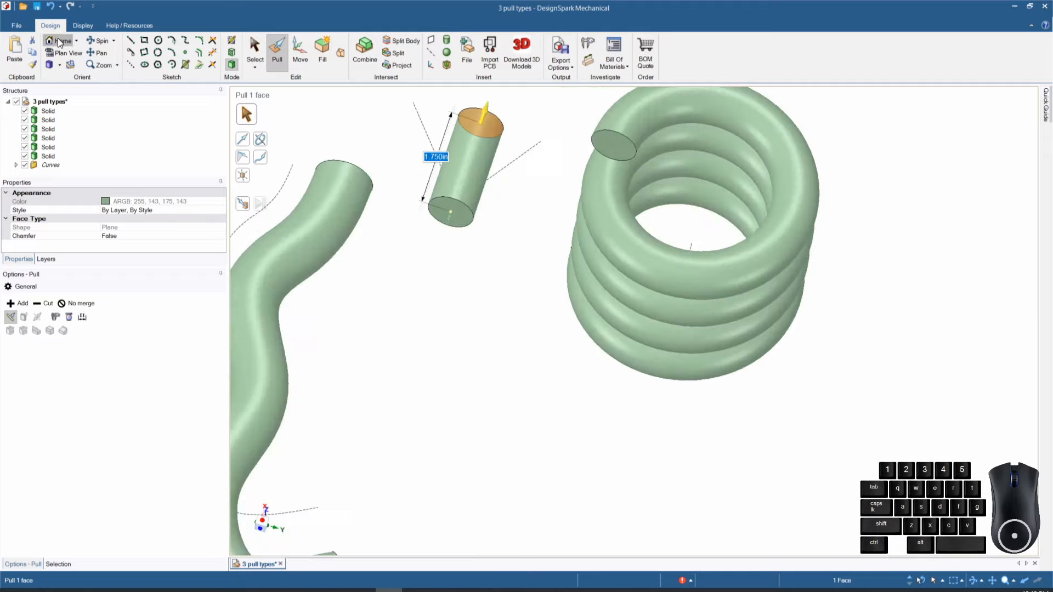
{"action": "scroll", "coordinate": [493, 257], "scroll_direction": "down", "scroll_amount": 5}
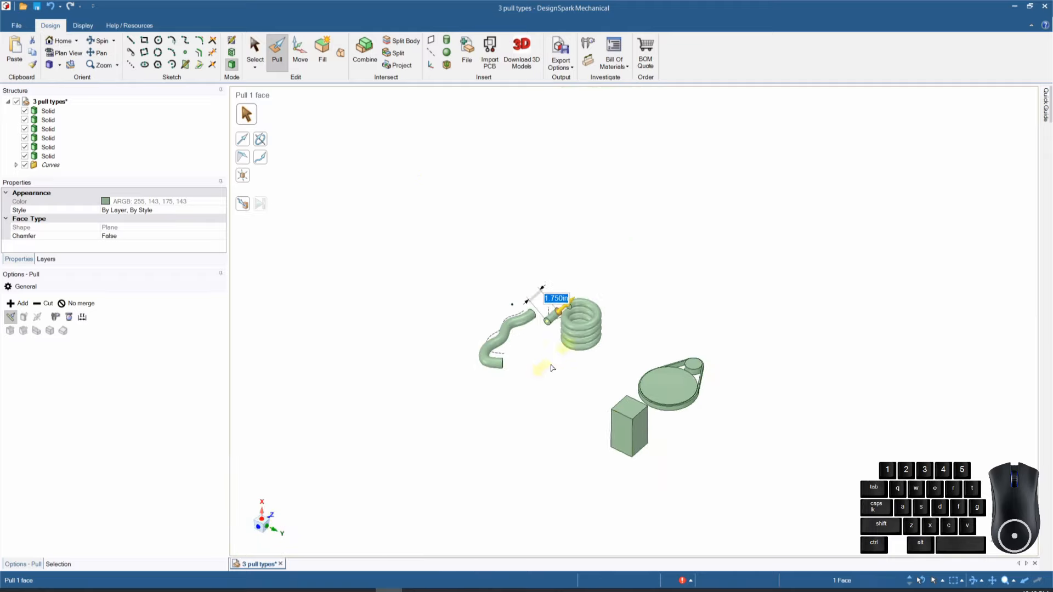
{"action": "scroll", "coordinate": [720, 458], "scroll_direction": "up", "scroll_amount": 2}
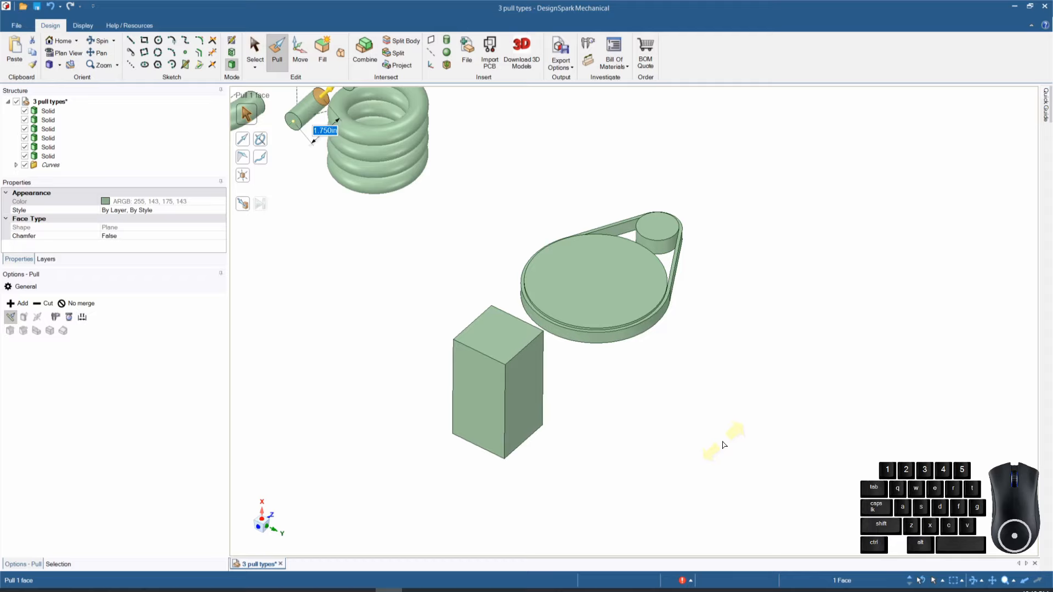
{"action": "scroll", "coordinate": [646, 392], "scroll_direction": "up", "scroll_amount": 2}
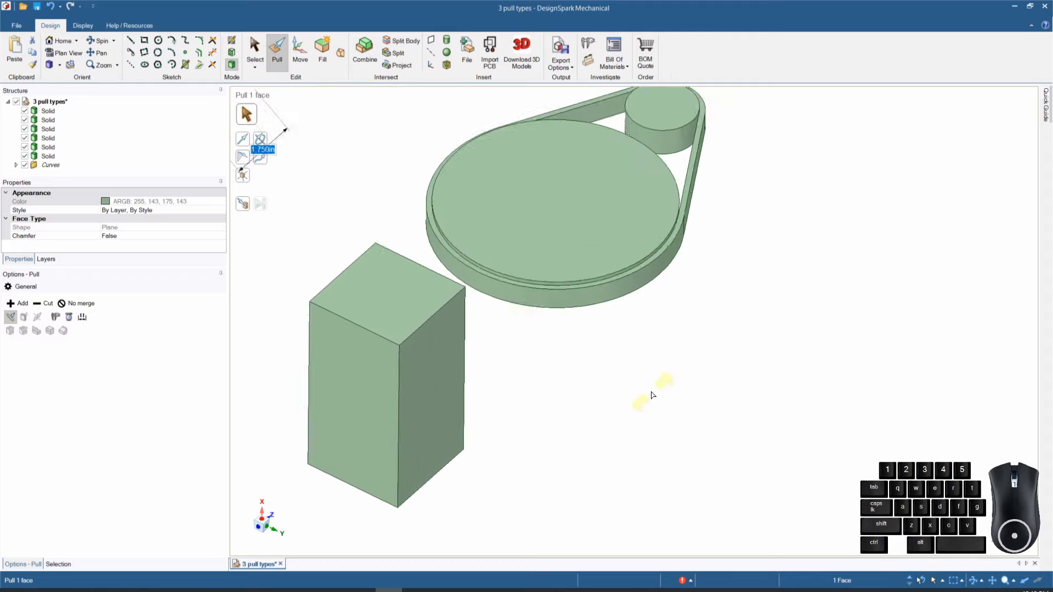
{"action": "scroll", "coordinate": [650, 392], "scroll_direction": "down", "scroll_amount": 5}
{"action": "scroll", "coordinate": [532, 317], "scroll_direction": "up", "scroll_amount": 3}
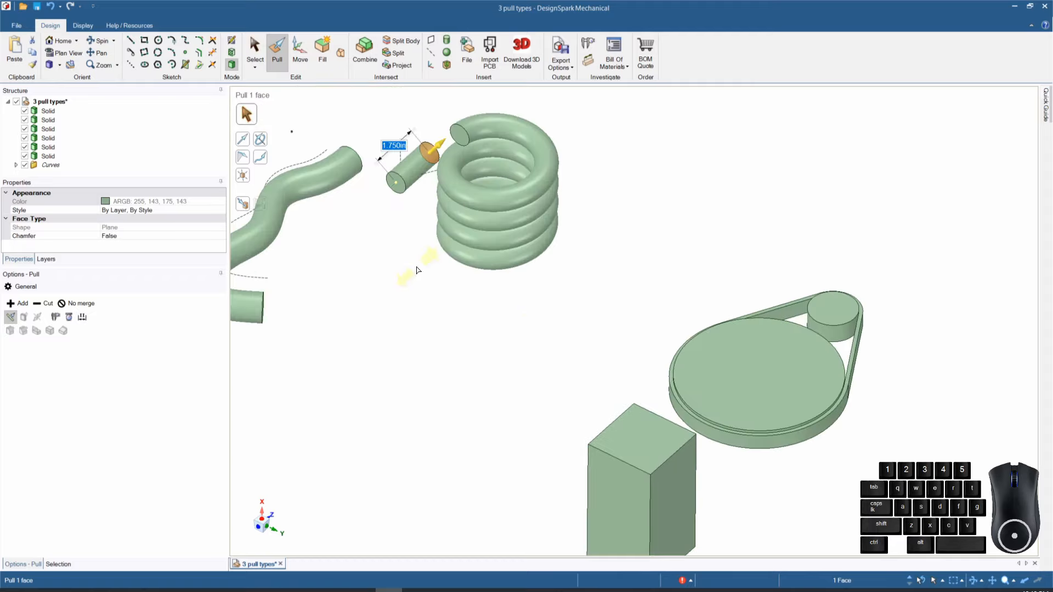